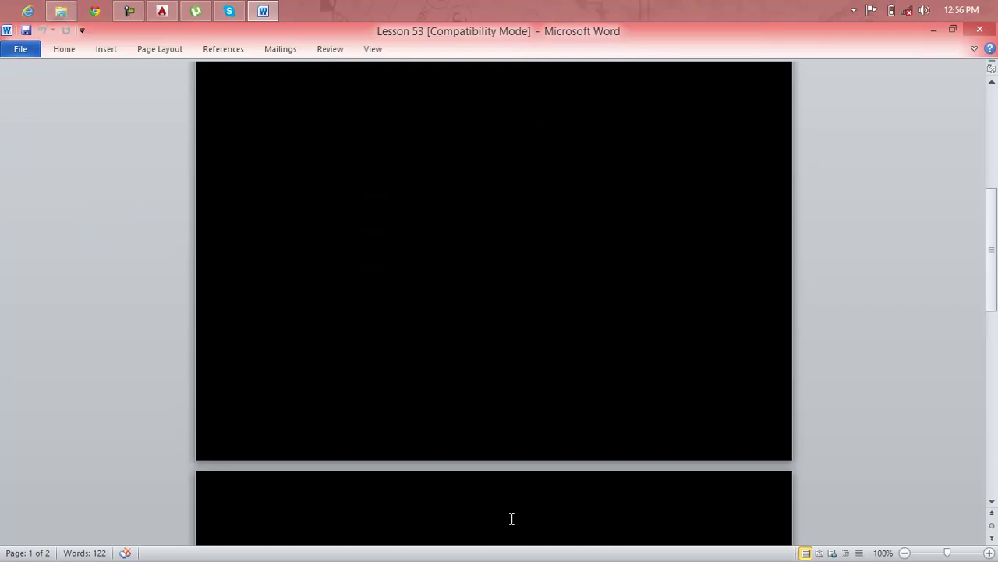
# Create a new blank Word document and turn off the minimized ribbon.
pyautogui.click(17, 50)
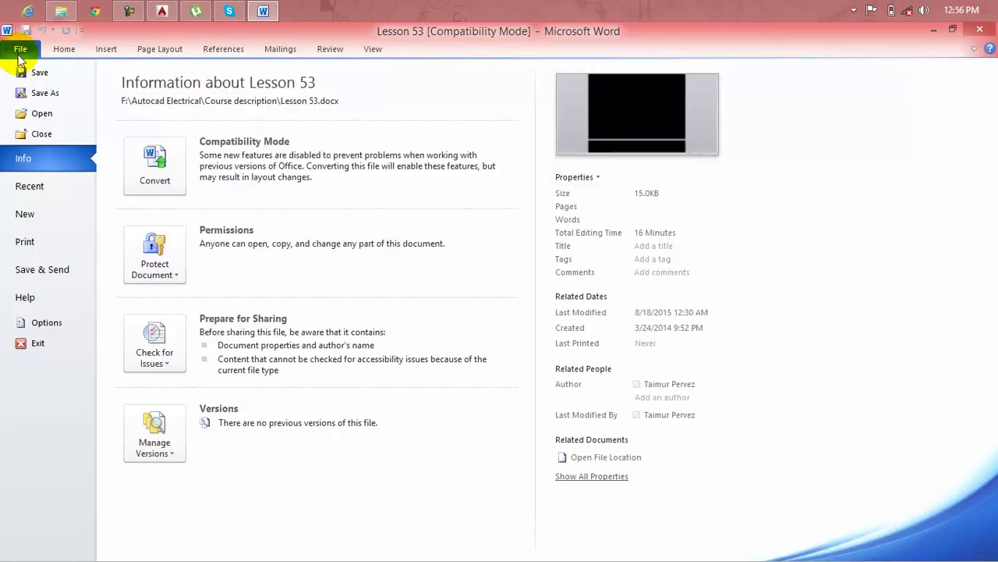
pyautogui.click(25, 213)
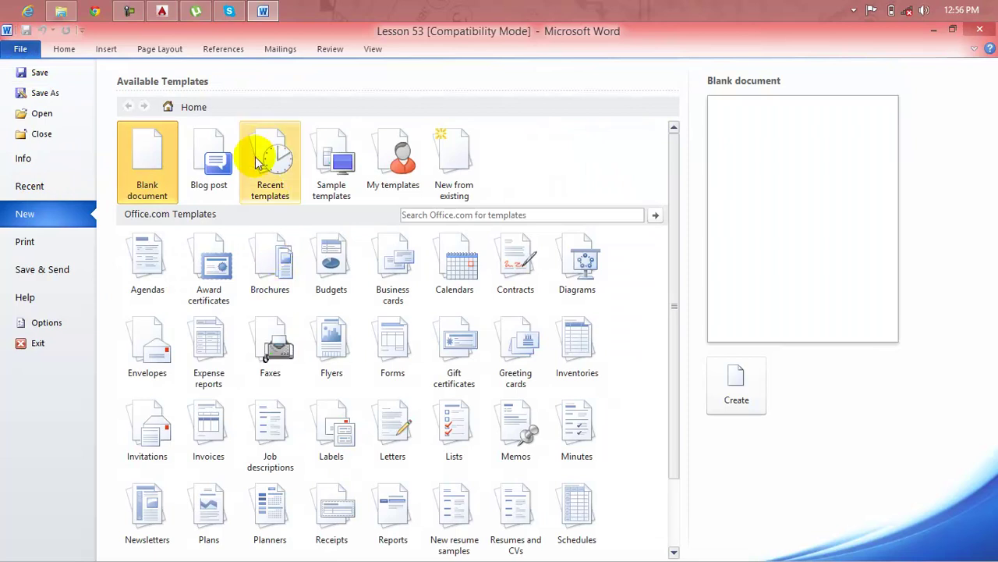
pyautogui.doubleClick(137, 145)
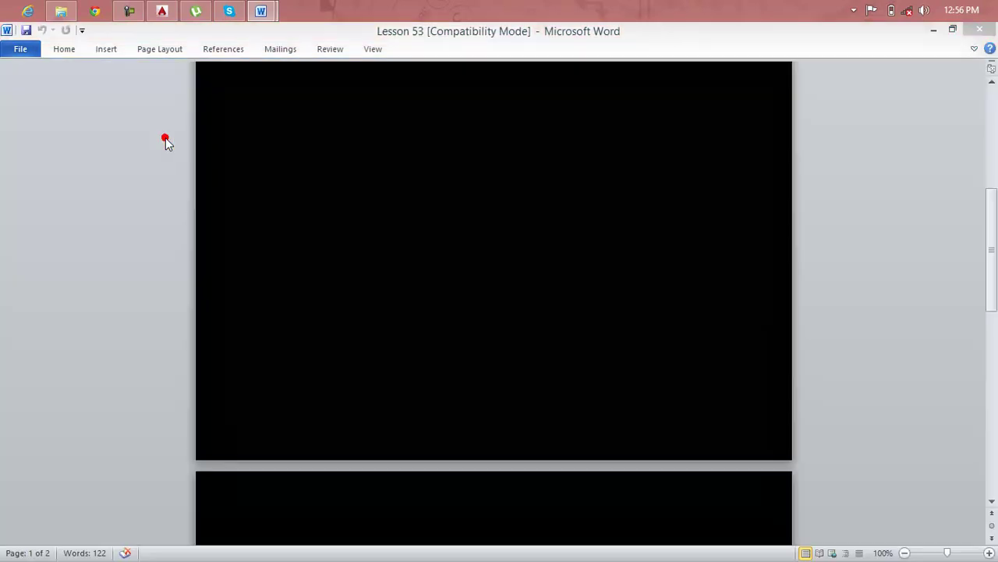
pyautogui.rightClick(346, 52)
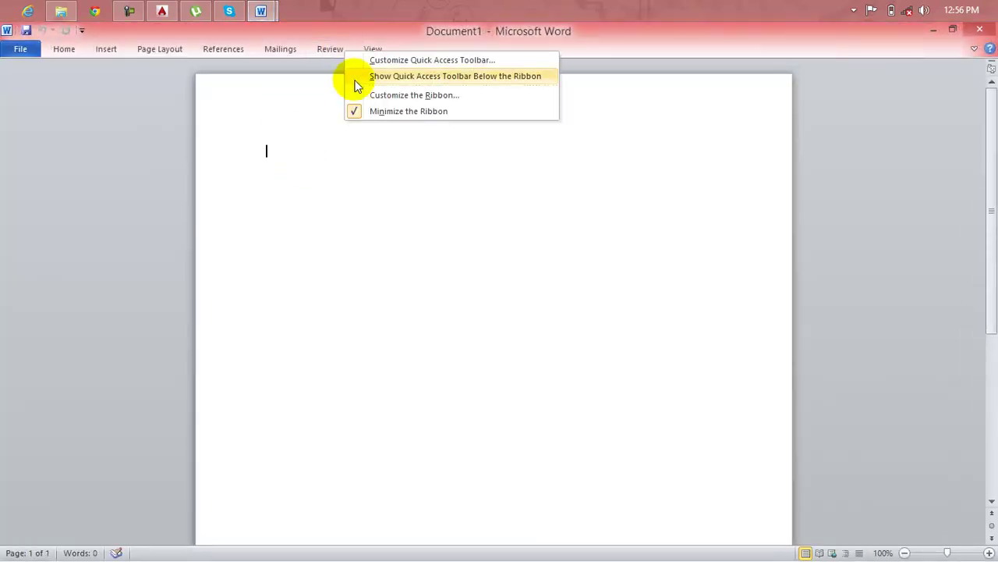
pyautogui.click(405, 111)
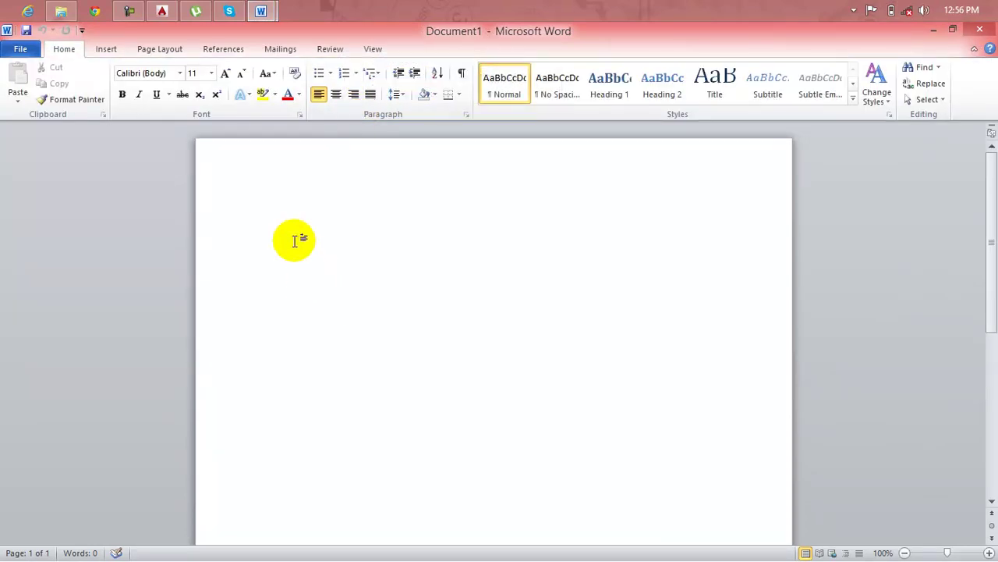
# Insert a table with five columns and five rows into the blank document.
pyautogui.click(109, 48)
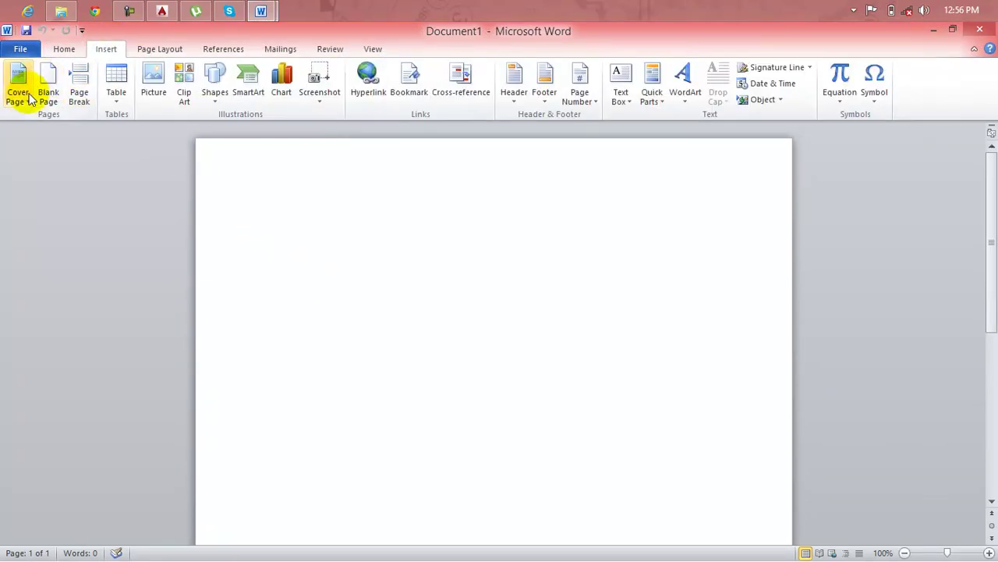
pyautogui.click(110, 101)
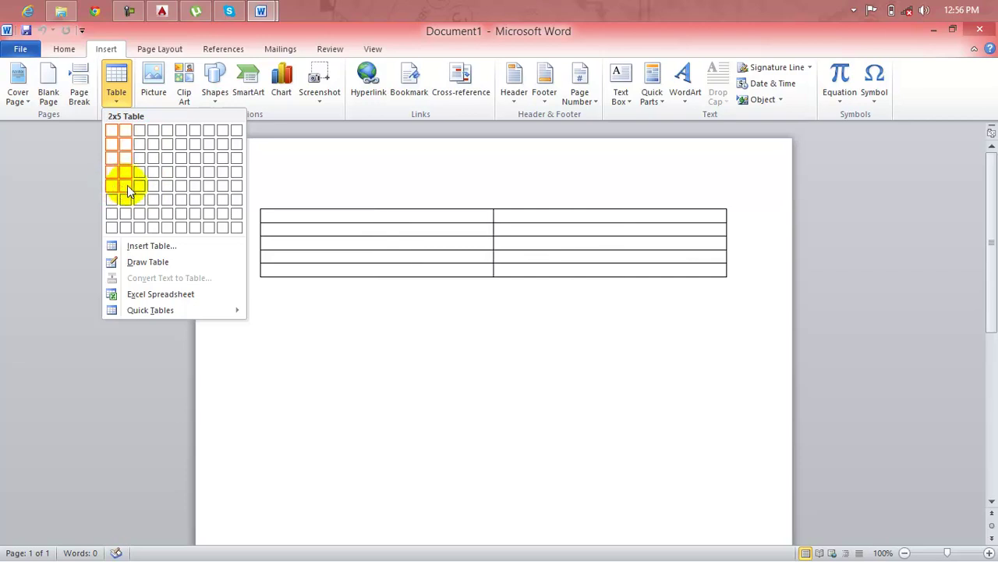
pyautogui.click(166, 197)
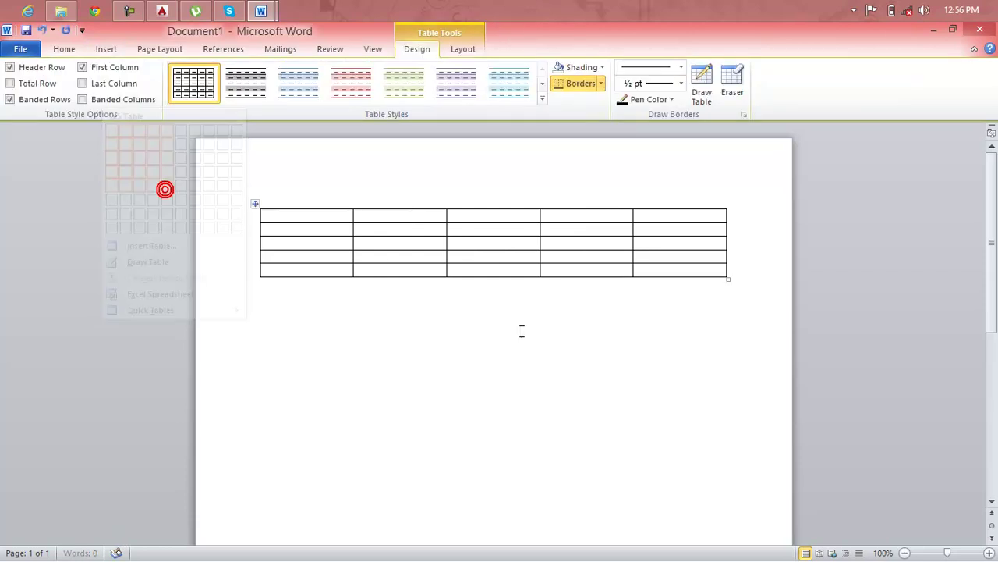
# Select the table's second, third and fourth columns, its first three rows, and individual cells in turn to examine the table's parts.
pyautogui.click(392, 195)
pyautogui.click(470, 194)
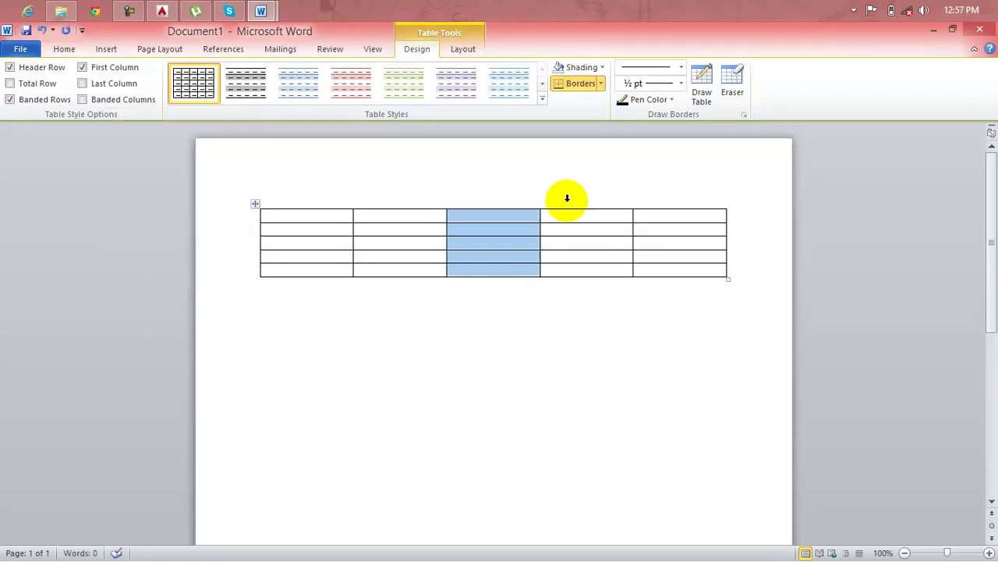
pyautogui.click(568, 197)
pyautogui.click(240, 216)
pyautogui.click(241, 229)
pyautogui.click(239, 243)
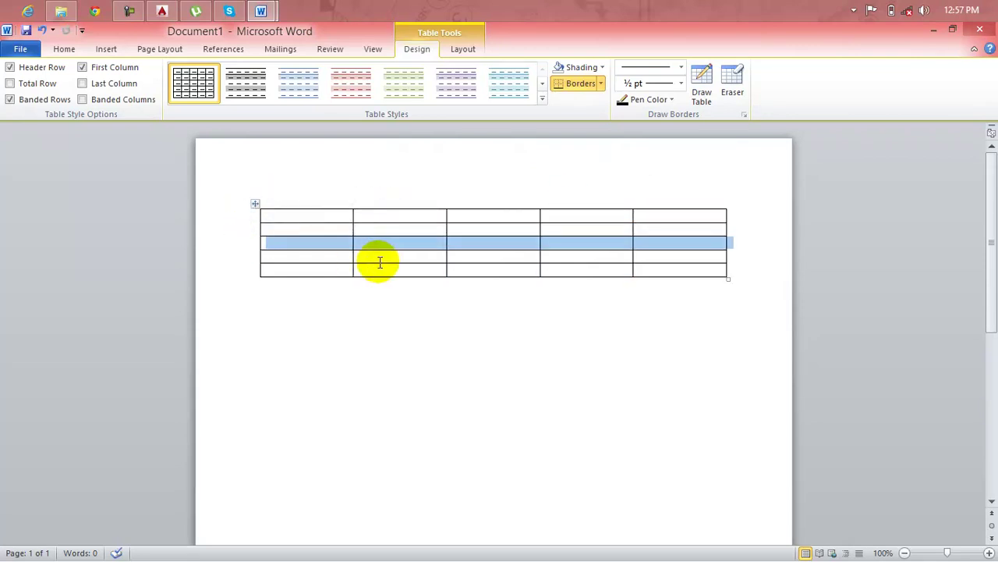
pyautogui.click(392, 243)
pyautogui.click(446, 244)
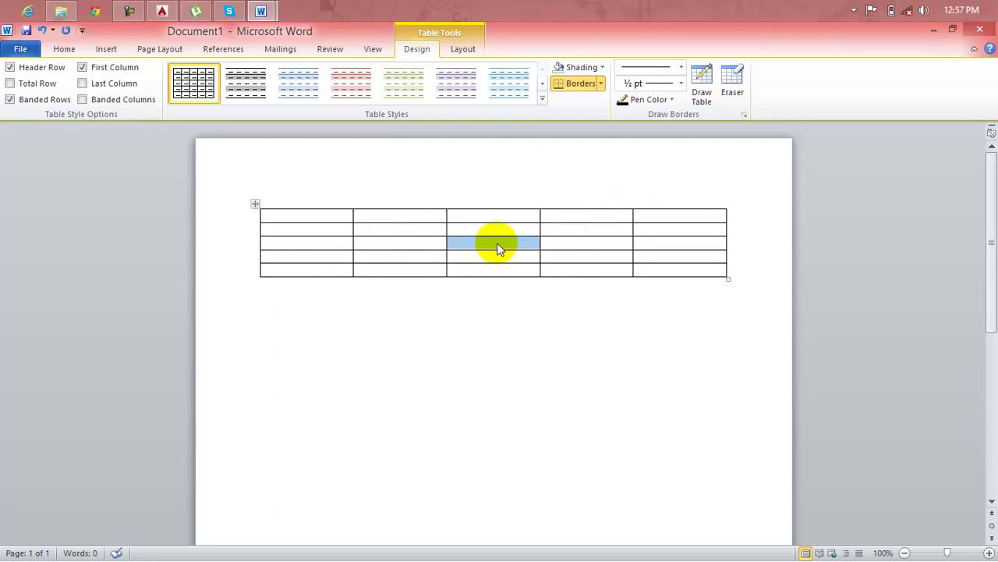
pyautogui.click(640, 245)
pyautogui.click(657, 257)
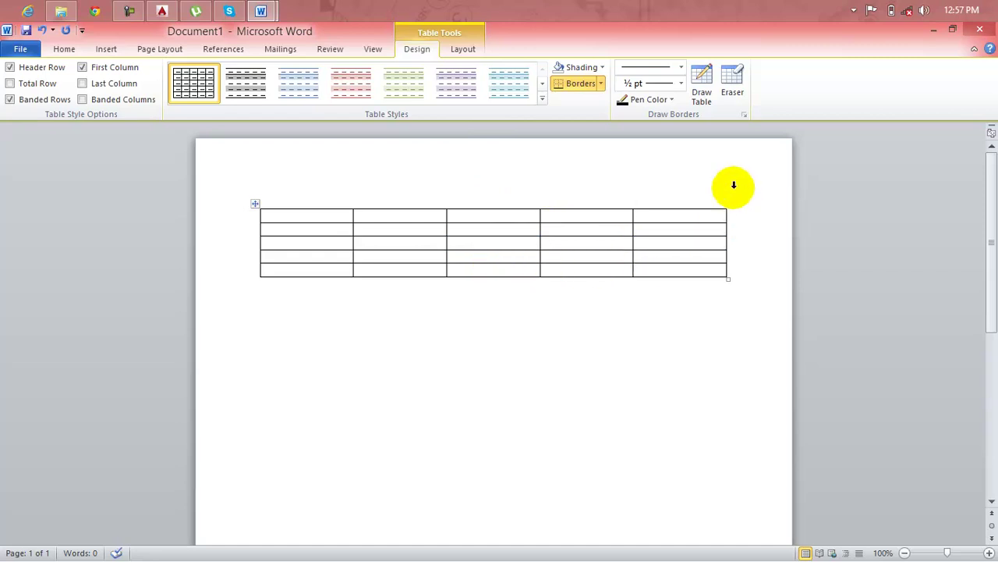
# Close the table document without saving, and close Lesson 53 to switch to AutoCAD Electrical.
pyautogui.click(987, 31)
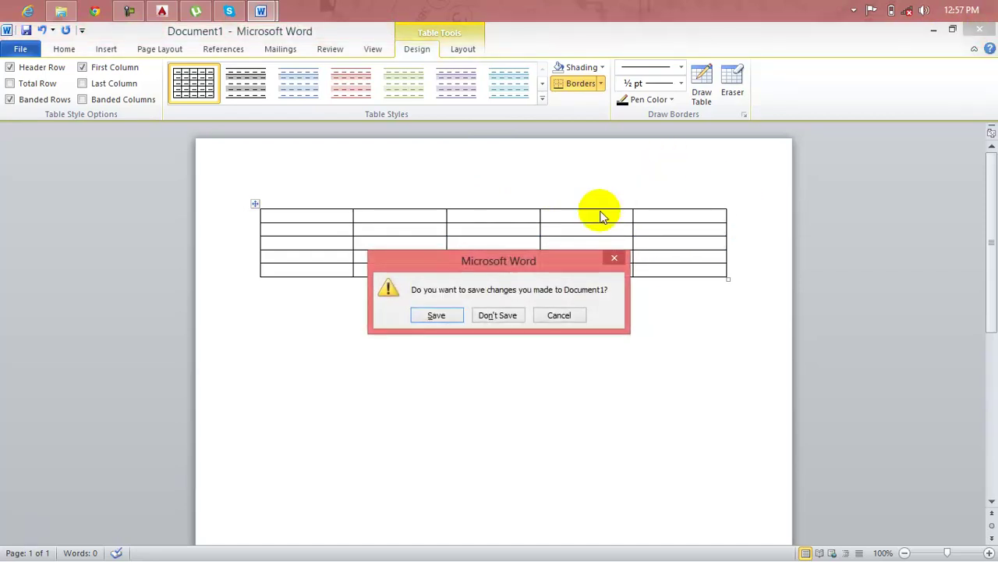
pyautogui.click(504, 318)
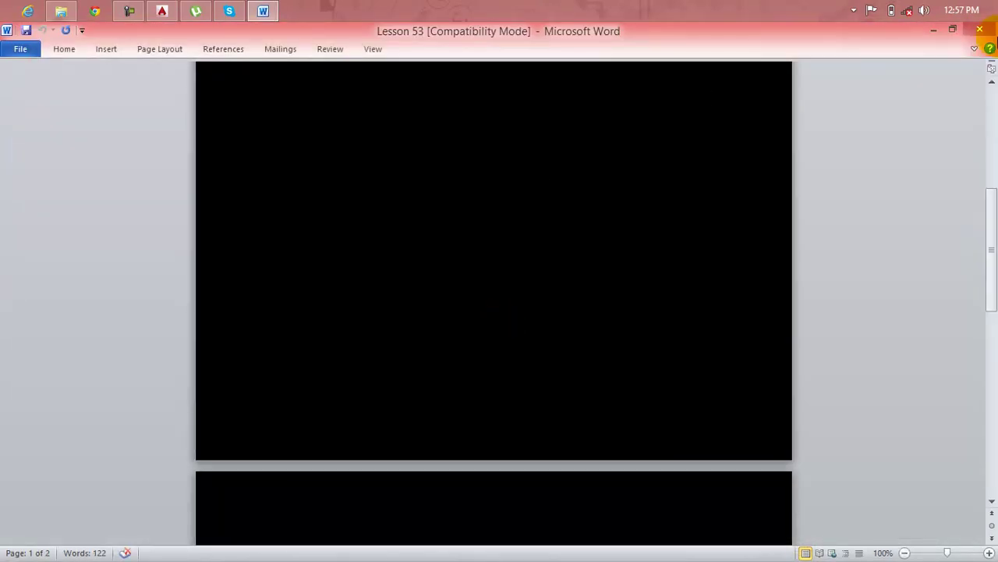
pyautogui.click(987, 32)
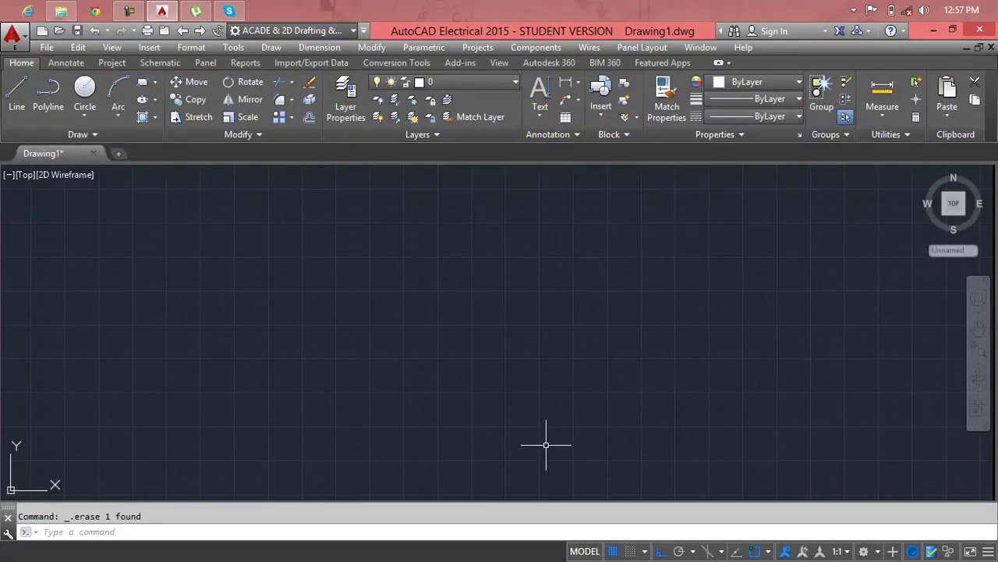
pyautogui.write('T')
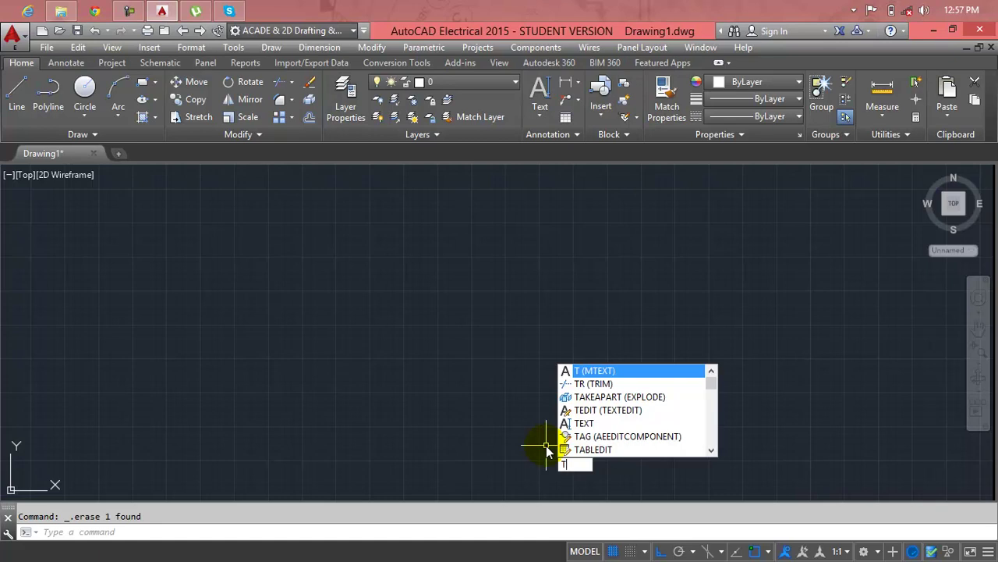
pyautogui.write('B')
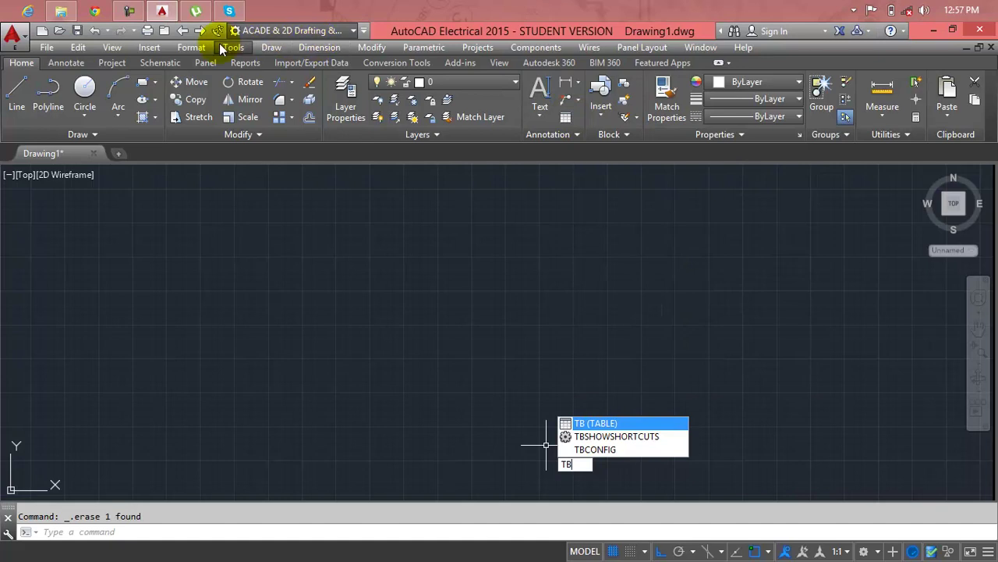
pyautogui.click(361, 49)
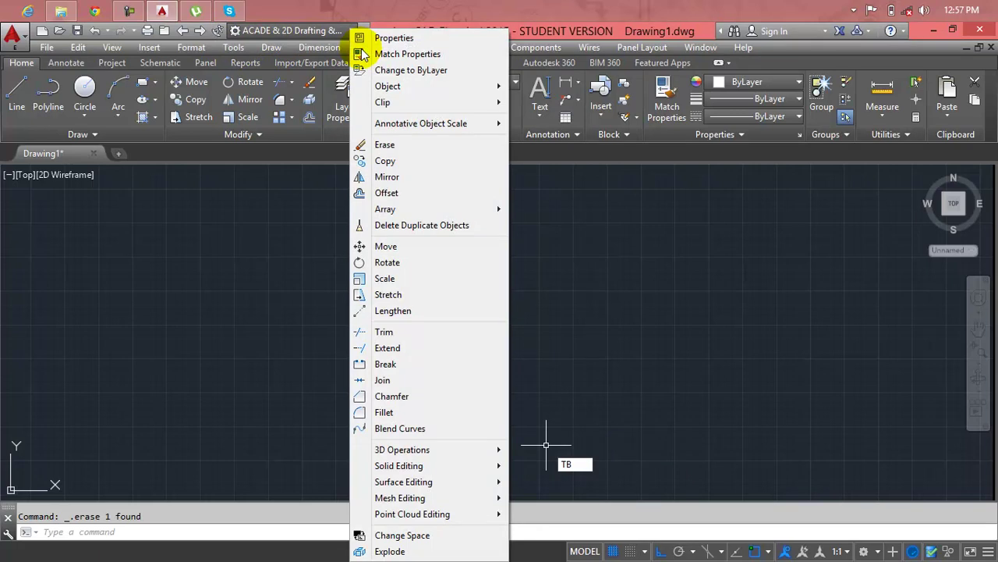
pyautogui.moveTo(269, 47)
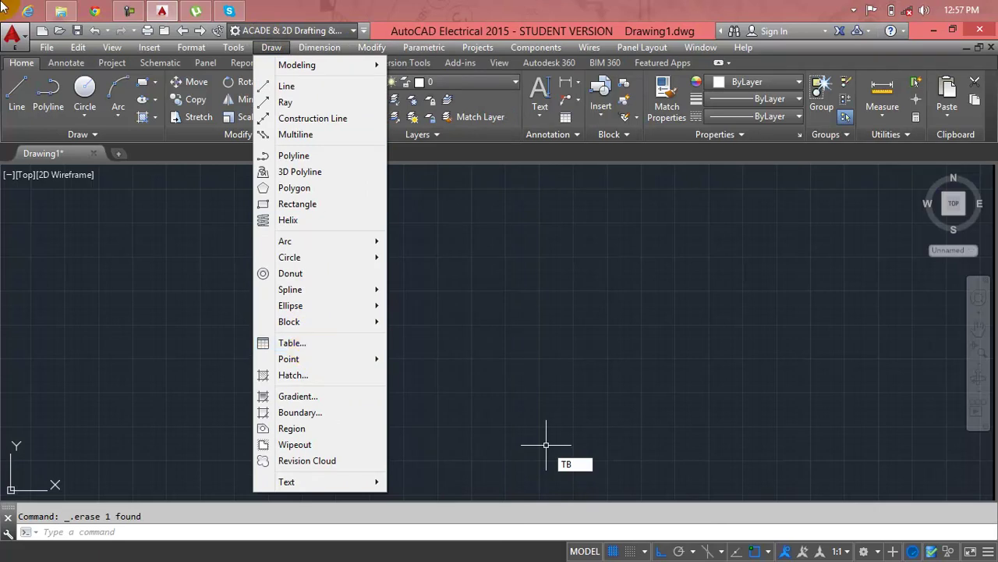
pyautogui.moveTo(589, 47)
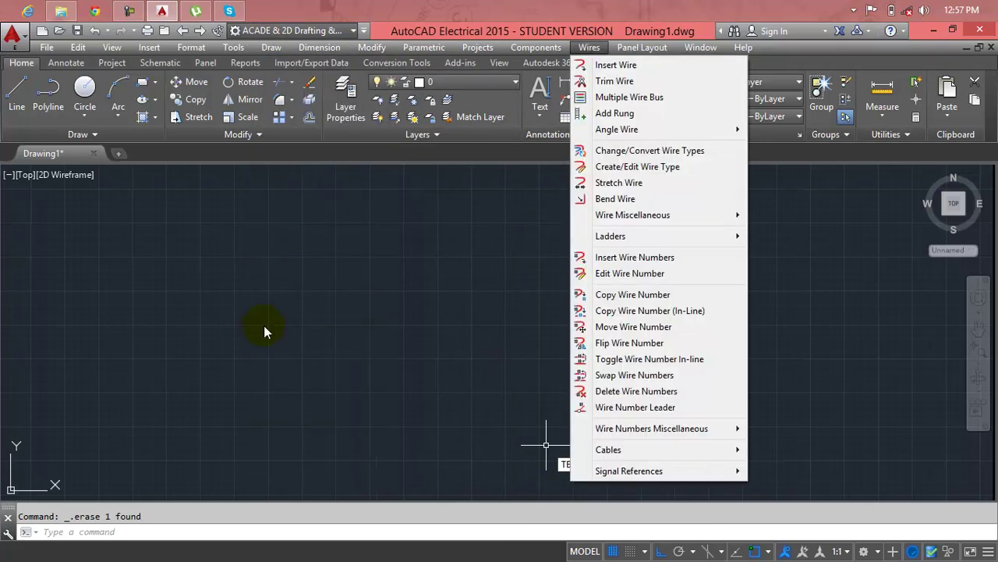
pyautogui.click(318, 318)
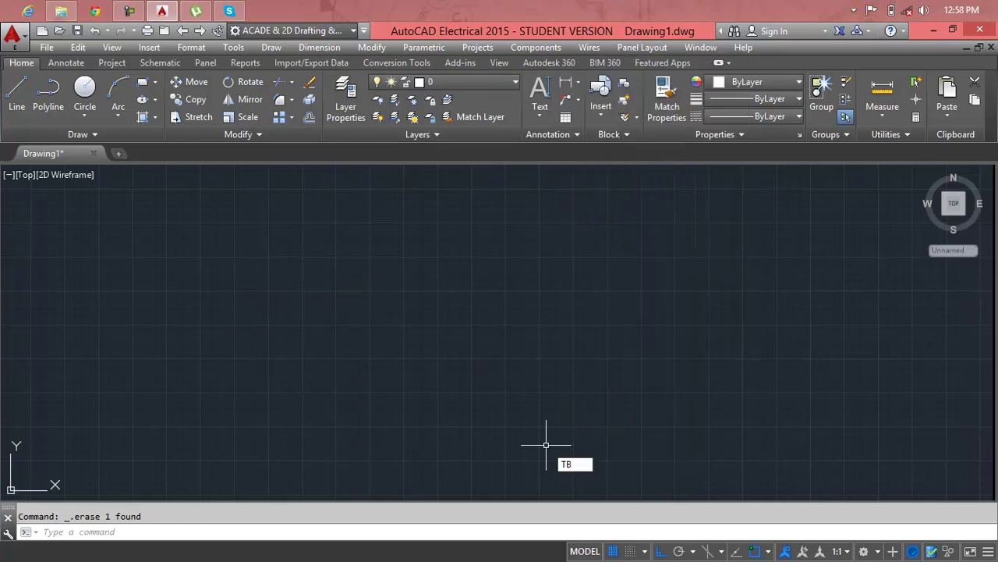
pyautogui.click(390, 261)
pyautogui.press('Escape')
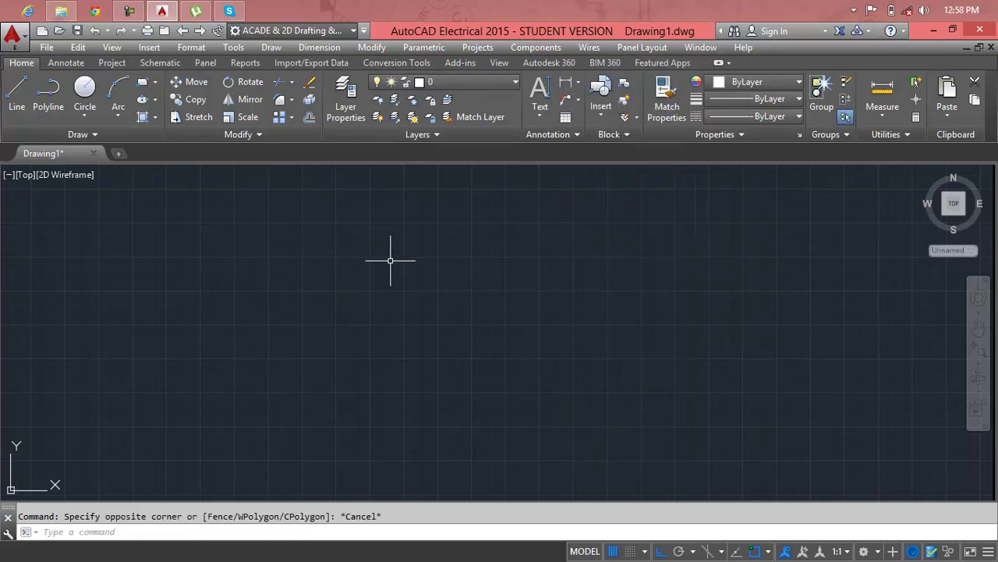
# Start the Table command (TB) and open the table style manager from the Insert Table settings.
pyautogui.write('tb')
pyautogui.press('Return')
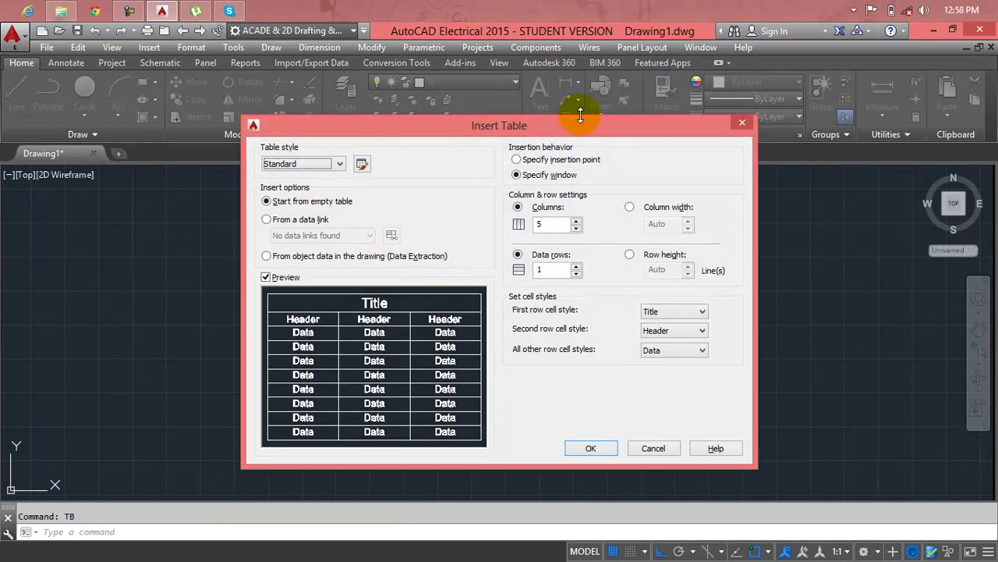
pyautogui.click(363, 165)
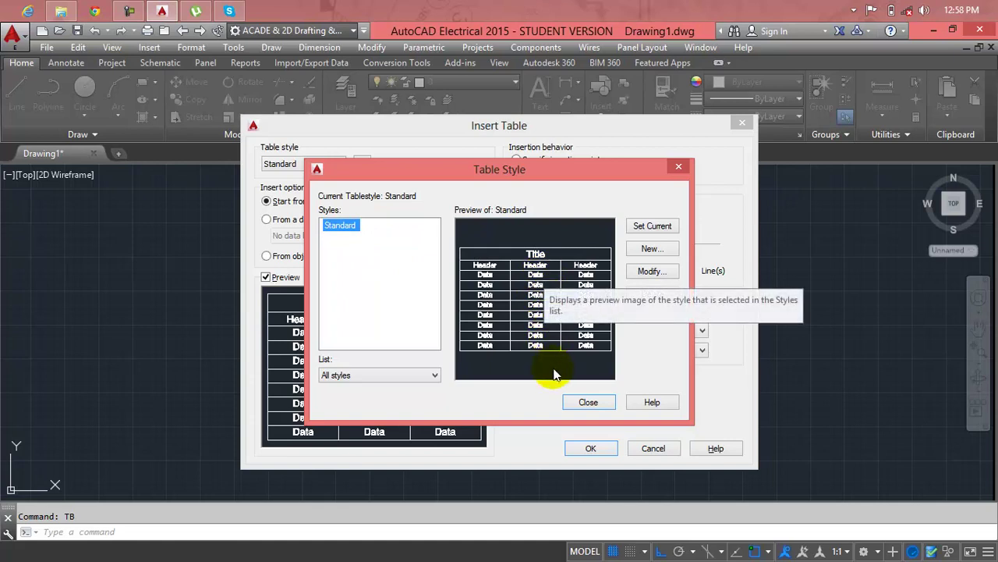
pyautogui.click(654, 250)
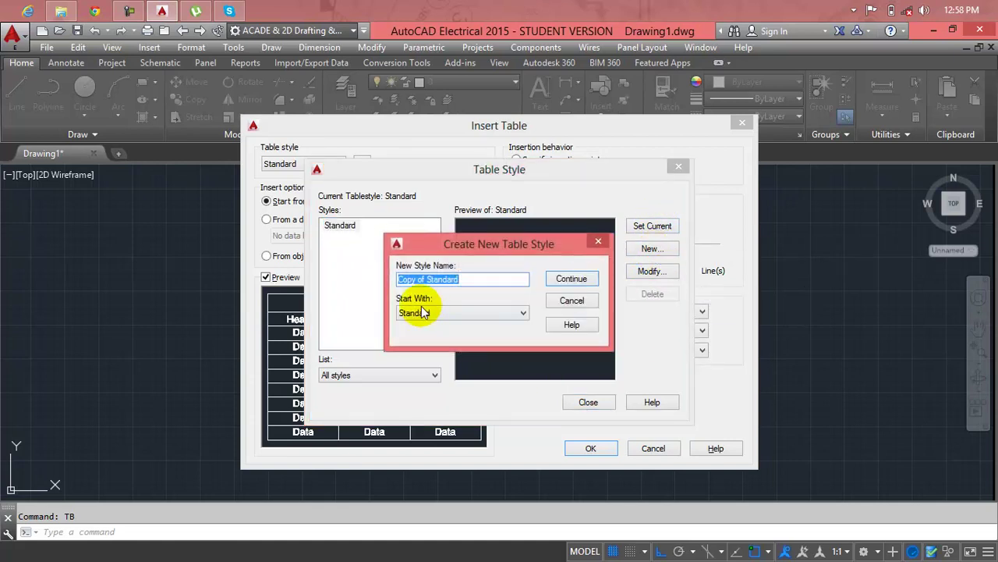
pyautogui.click(473, 312)
pyautogui.click(472, 312)
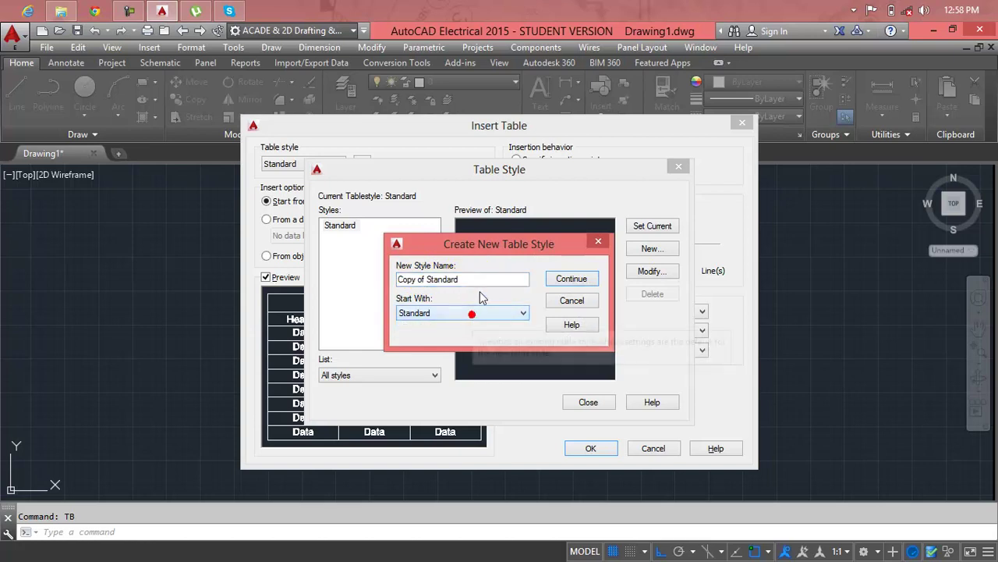
pyautogui.click(474, 281)
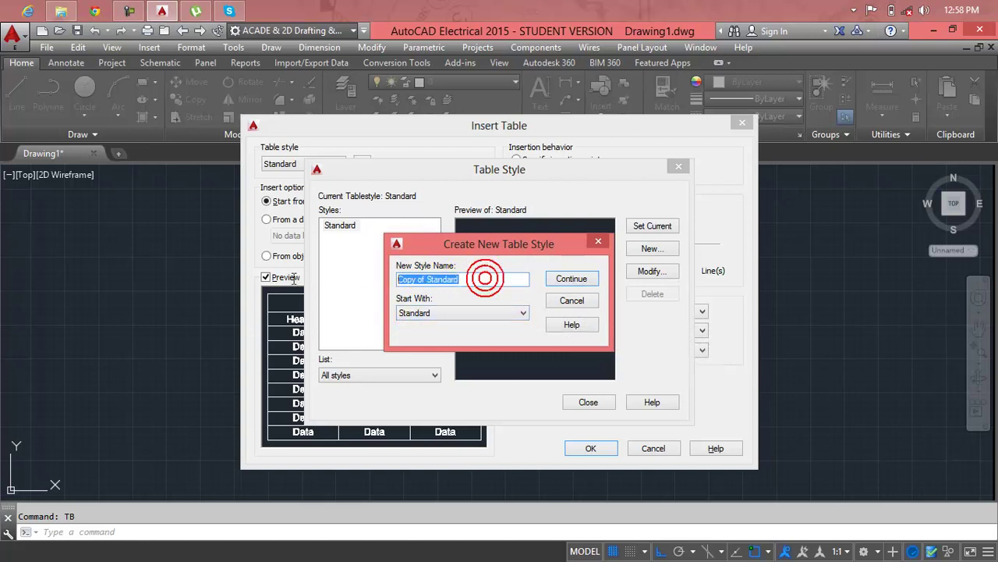
pyautogui.click(599, 244)
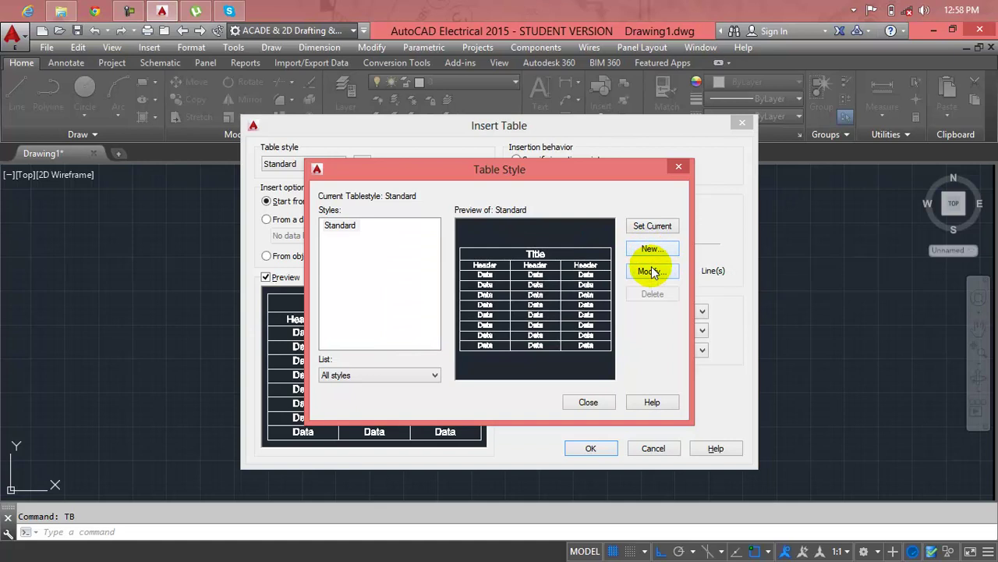
# Open the Standard table style for modification, try the Up table direction, and set the direction to Down.
pyautogui.click(374, 376)
pyautogui.click(376, 376)
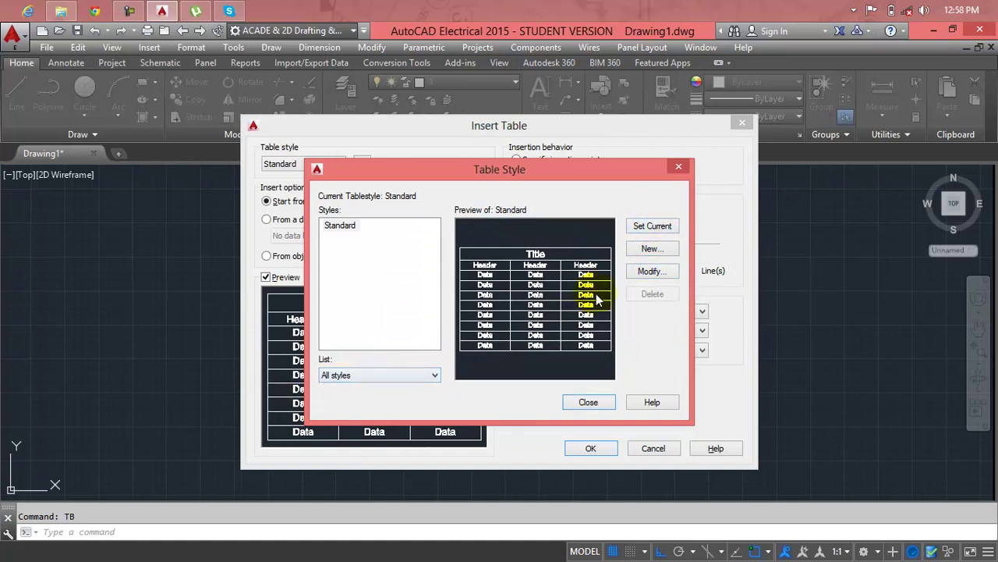
pyautogui.click(647, 271)
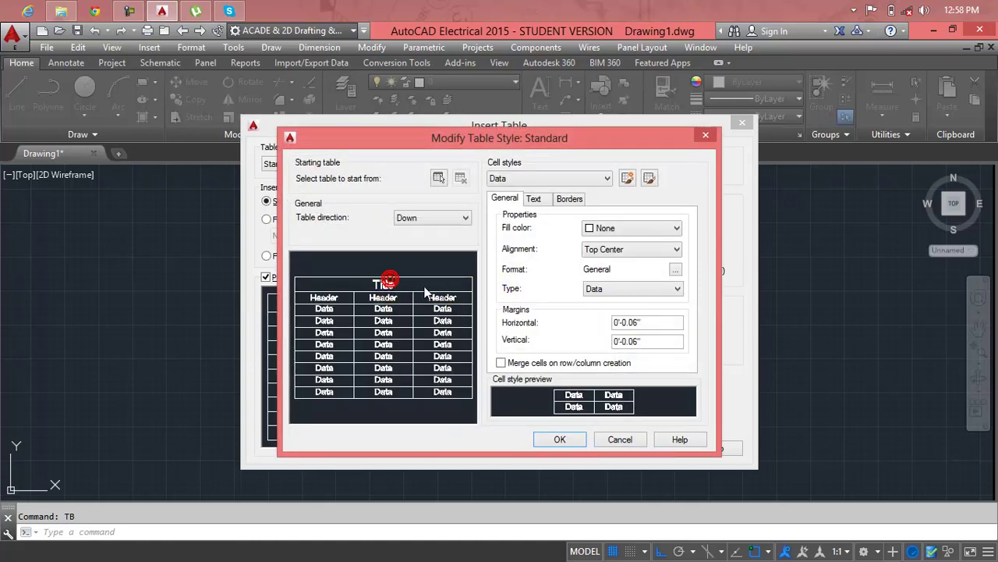
pyautogui.click(441, 217)
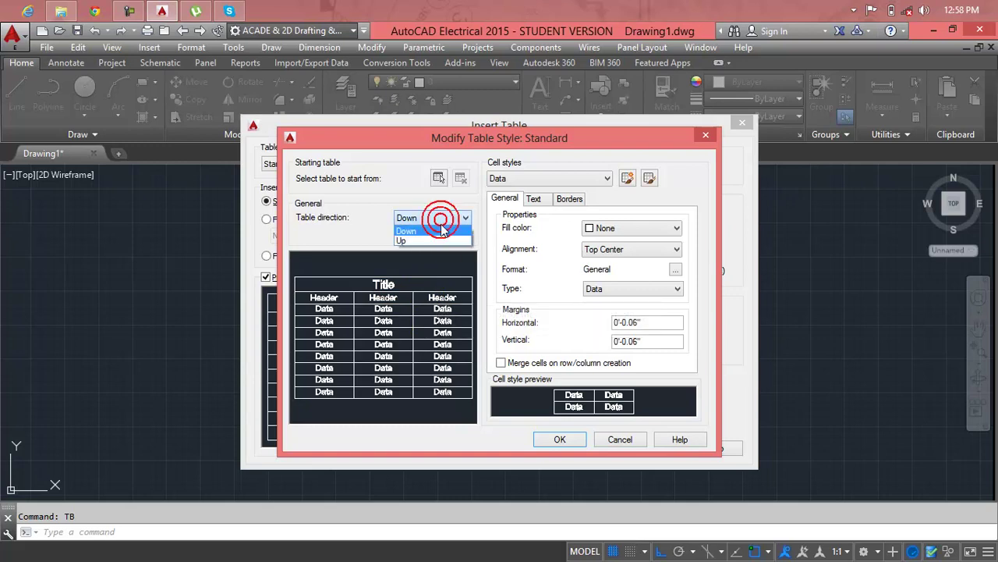
pyautogui.click(440, 240)
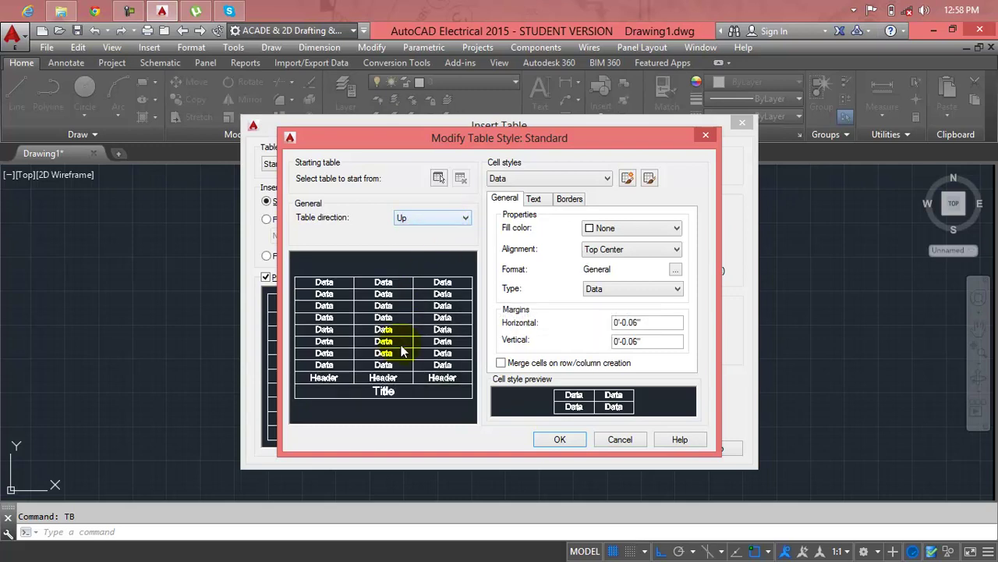
pyautogui.click(429, 222)
pyautogui.click(425, 230)
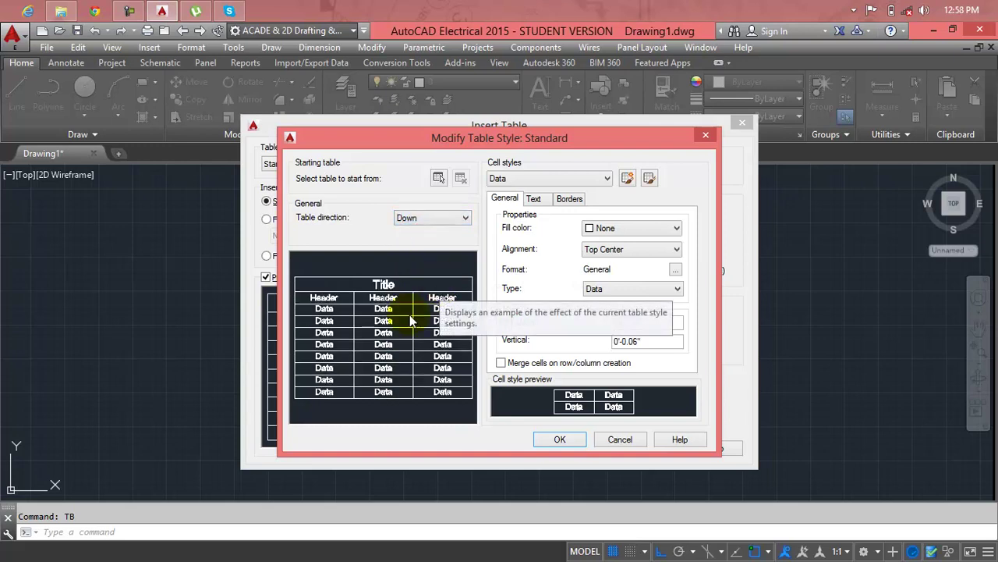
# Examine the text and border properties of the Data cells in the Standard table style.
pyautogui.click(528, 204)
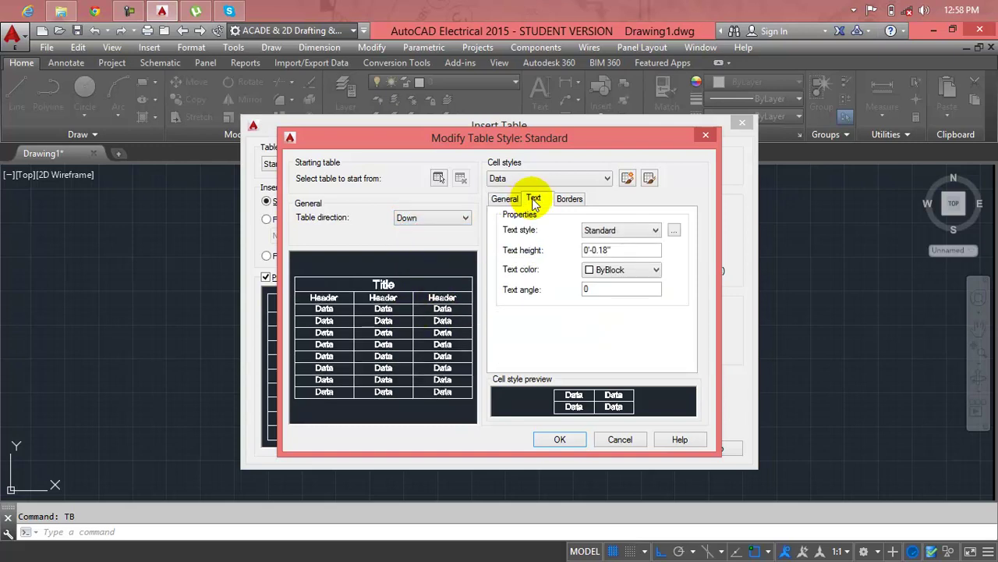
pyautogui.click(558, 199)
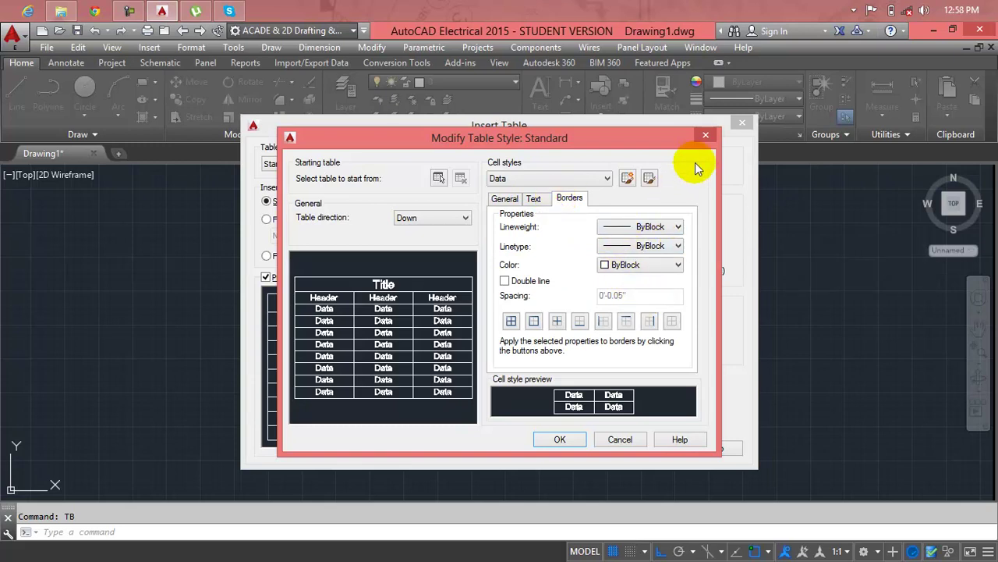
# Leave the table style settings unchanged and set the insertion behavior to Specify insertion point, trying Specify window in between.
pyautogui.click(706, 136)
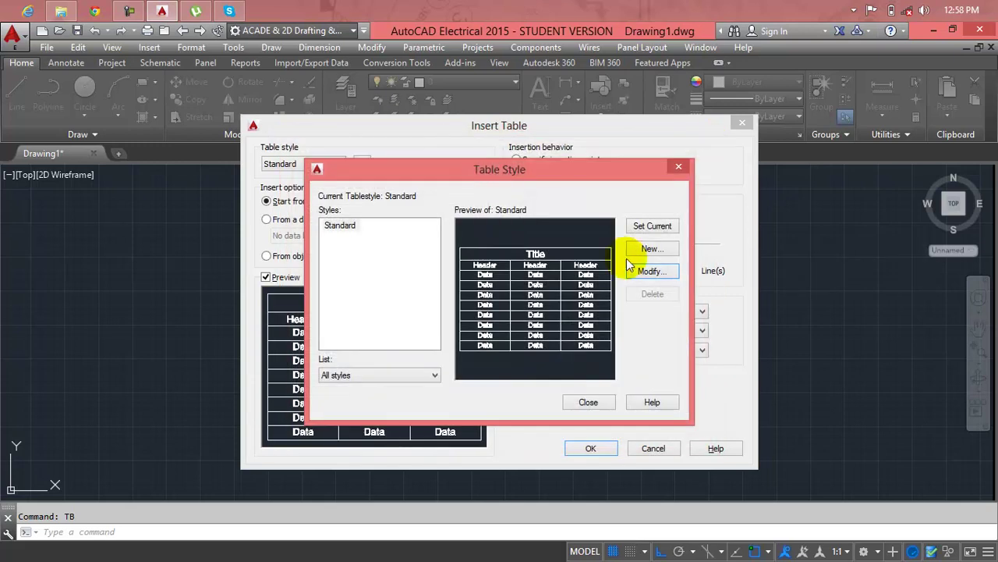
pyautogui.click(678, 168)
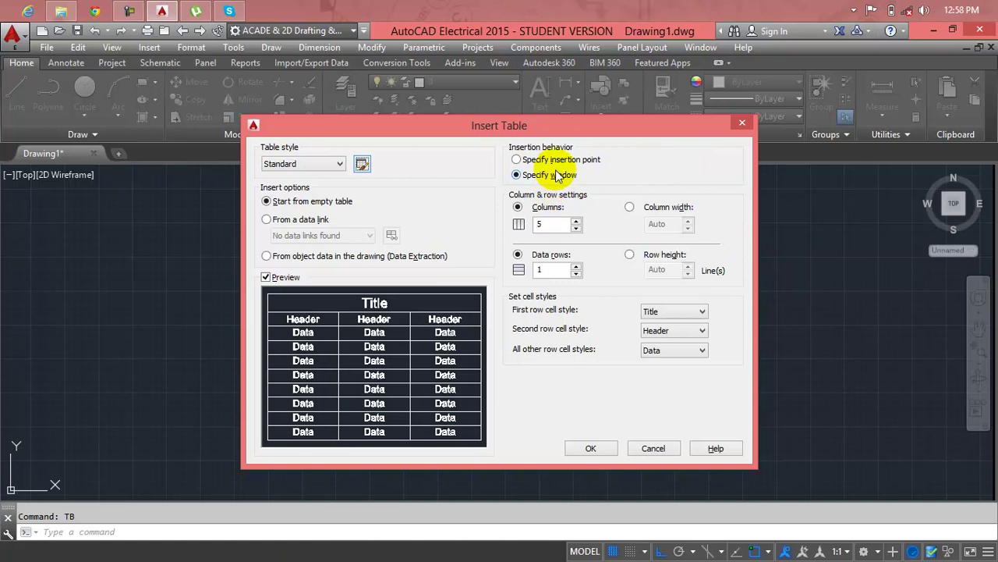
pyautogui.click(552, 159)
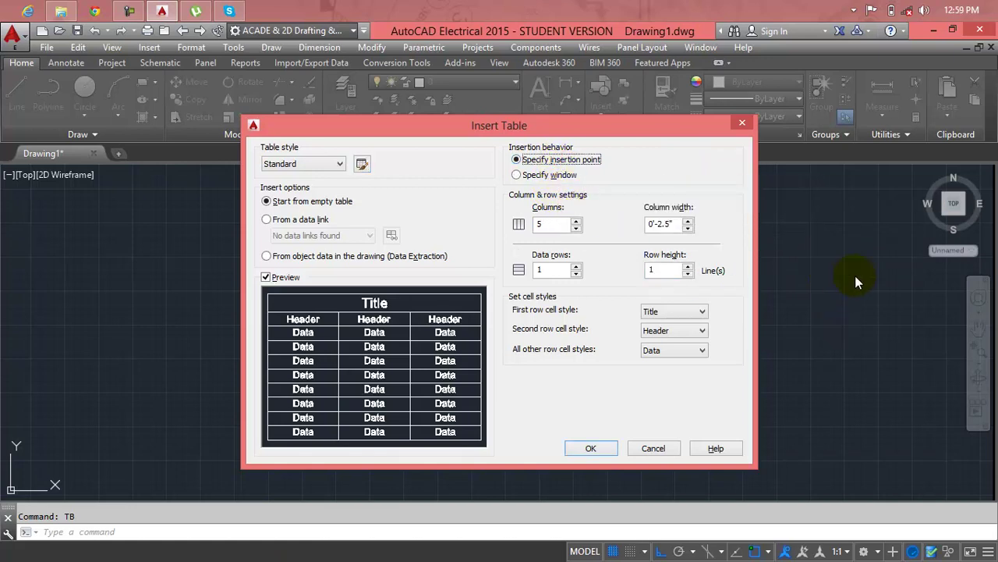
pyautogui.click(563, 176)
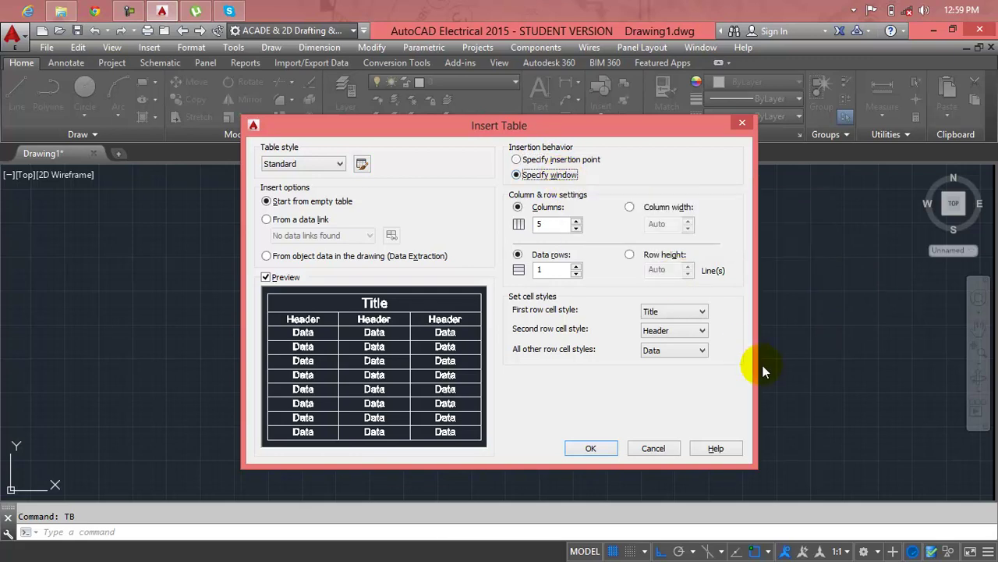
pyautogui.click(576, 161)
# Set the new table to 5 columns and 5 data rows, with a column width of 1' and a row height of 1 line.
pyautogui.click(552, 223)
pyautogui.doubleClick(549, 270)
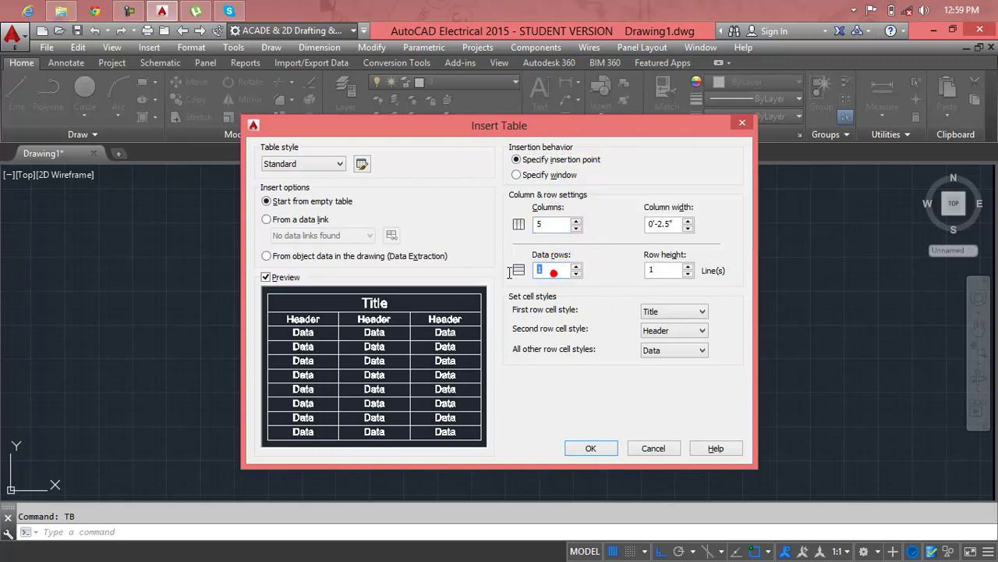
pyautogui.write('5')
pyautogui.click(671, 223)
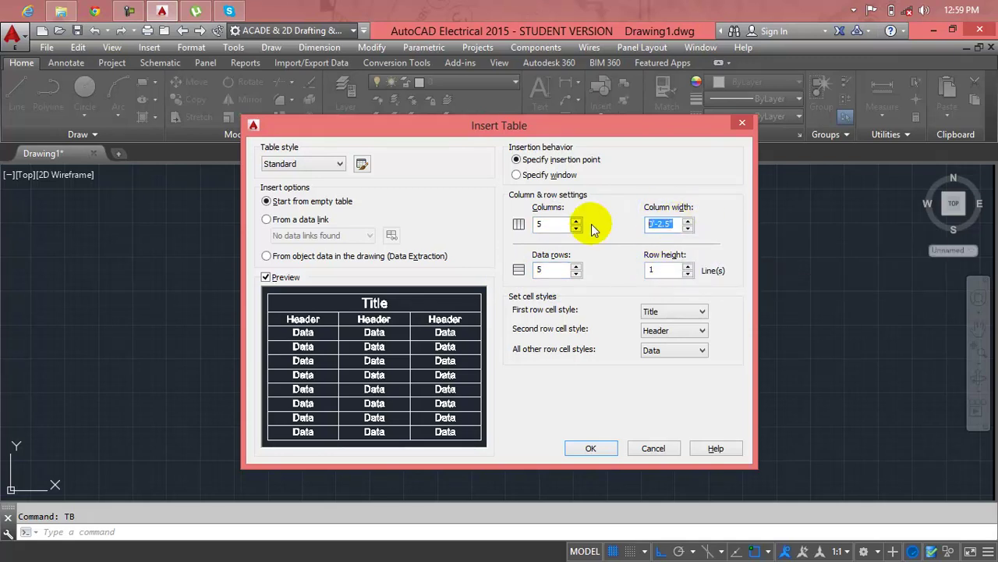
pyautogui.write('1')
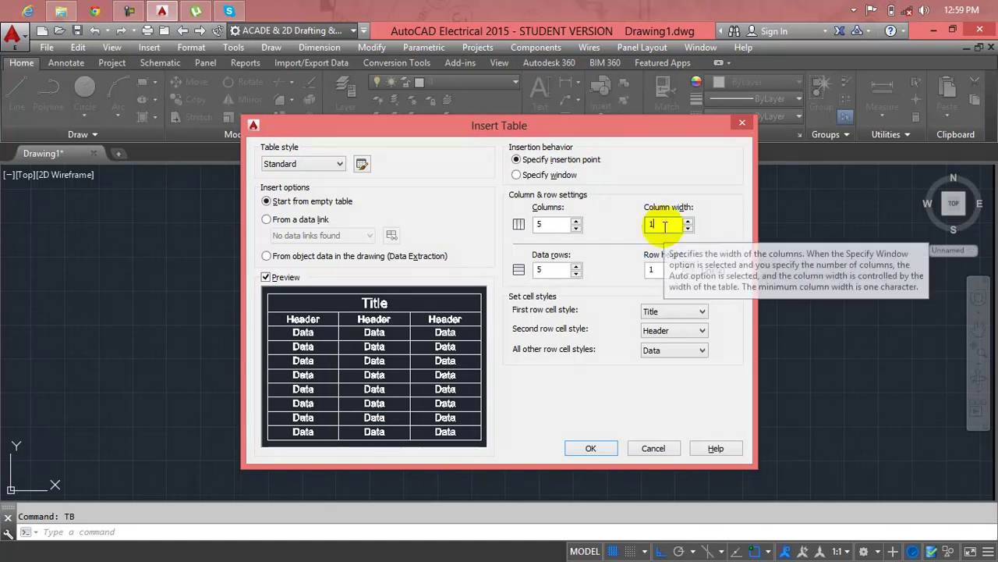
pyautogui.write("'")
pyautogui.click(667, 269)
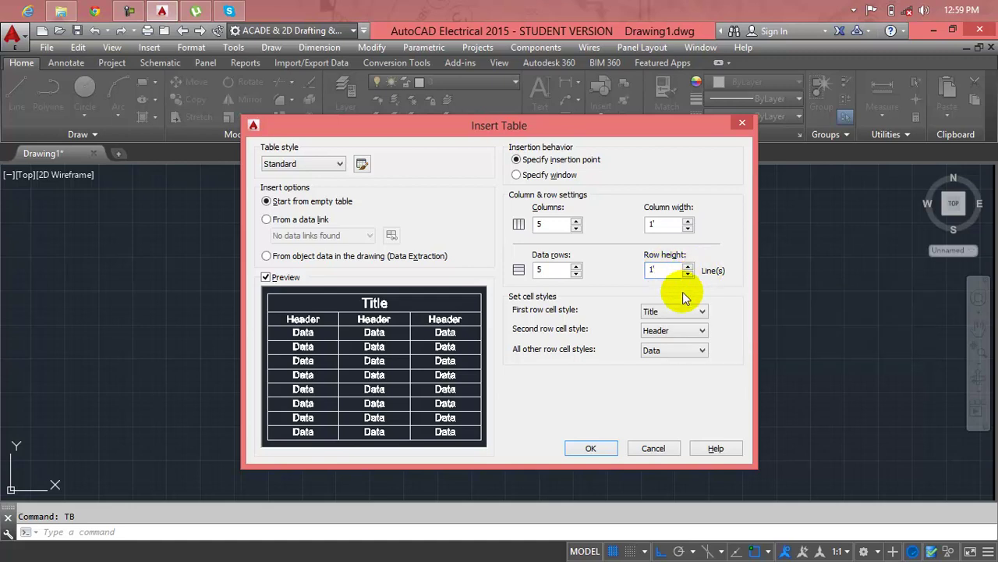
pyautogui.click(593, 446)
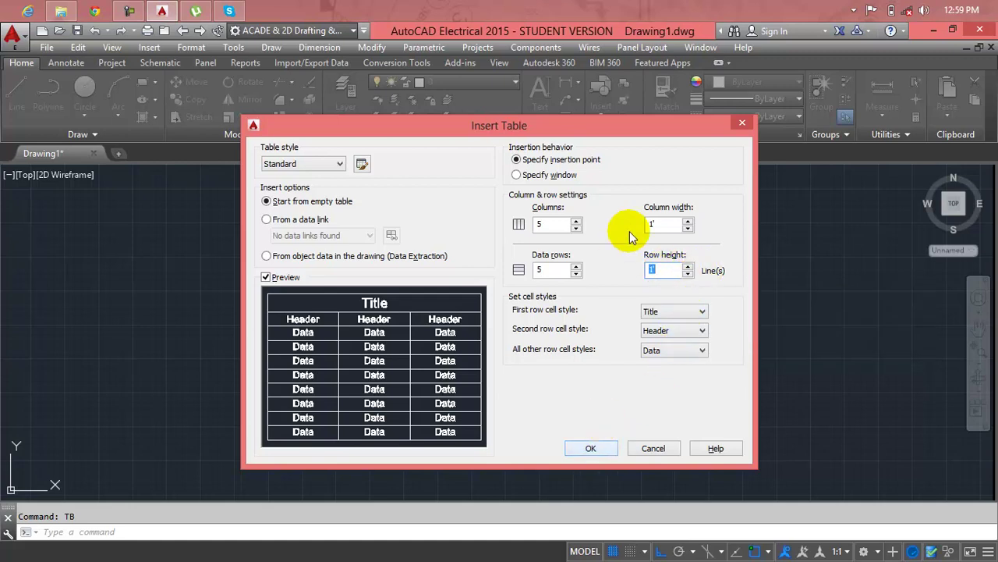
pyautogui.click(664, 268)
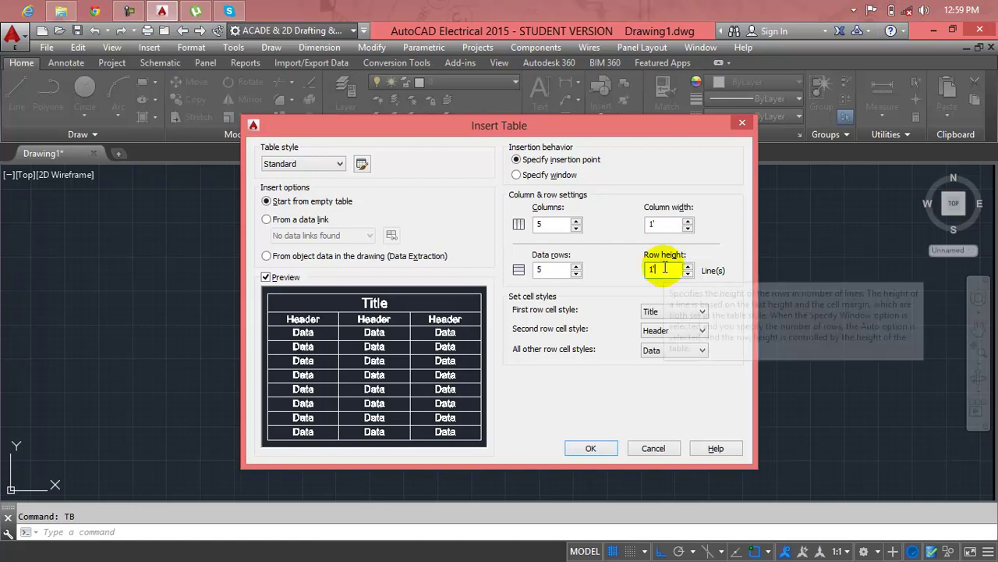
# Place the table near the upper left of the drawing area and leave its title cell empty.
pyautogui.click(593, 448)
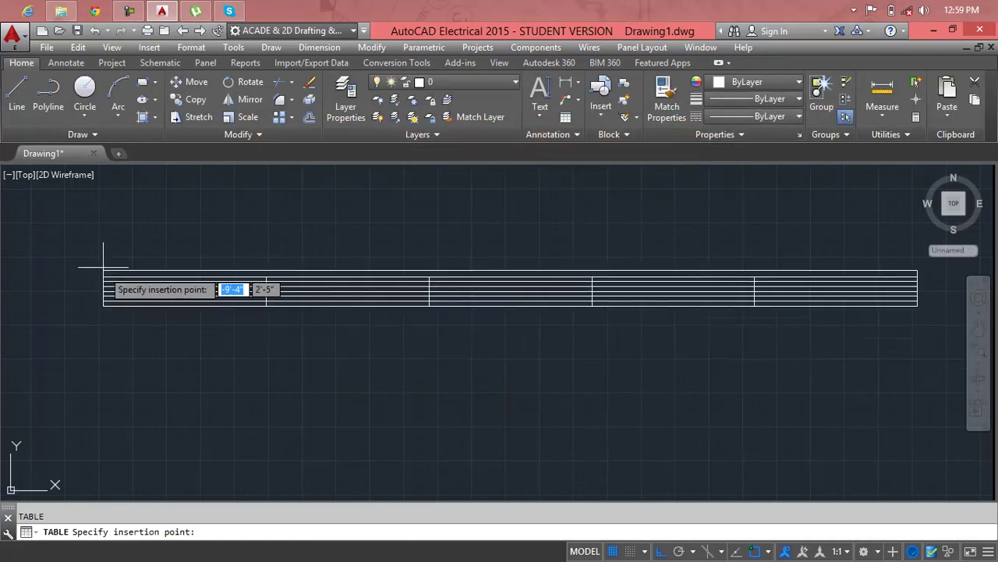
pyautogui.click(82, 218)
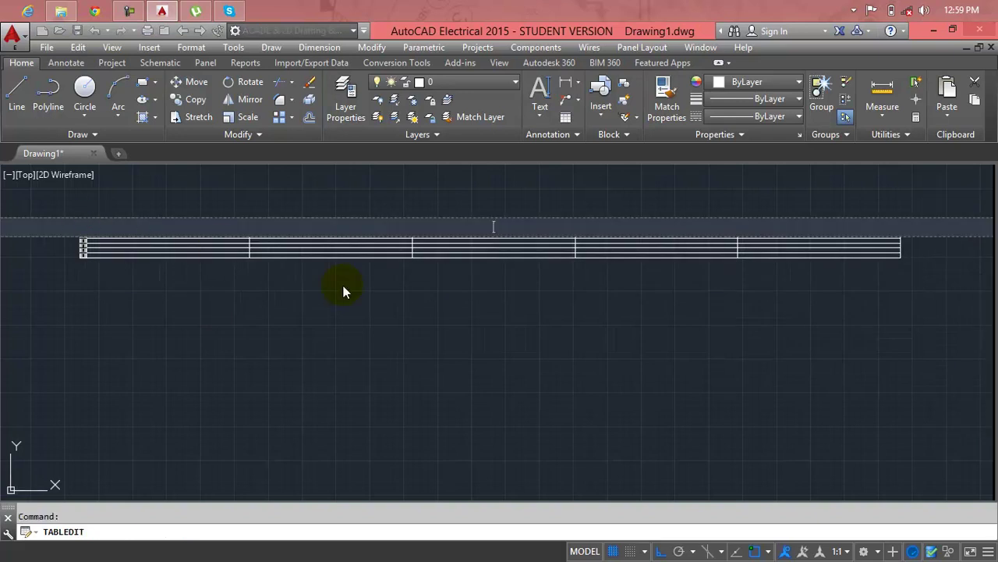
pyautogui.click(639, 337)
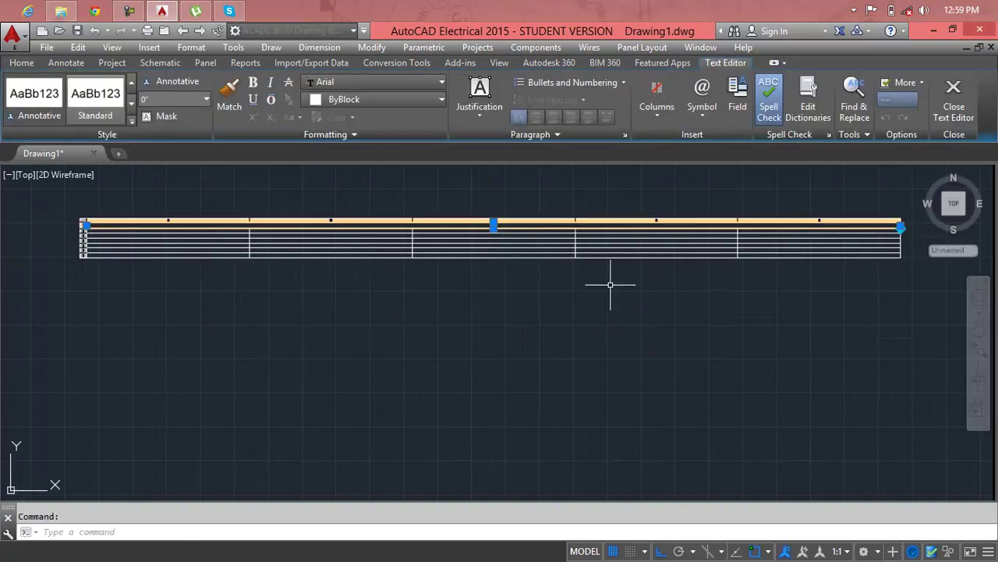
# Delete the table just inserted from the drawing.
pyautogui.click(653, 245)
pyautogui.click(595, 213)
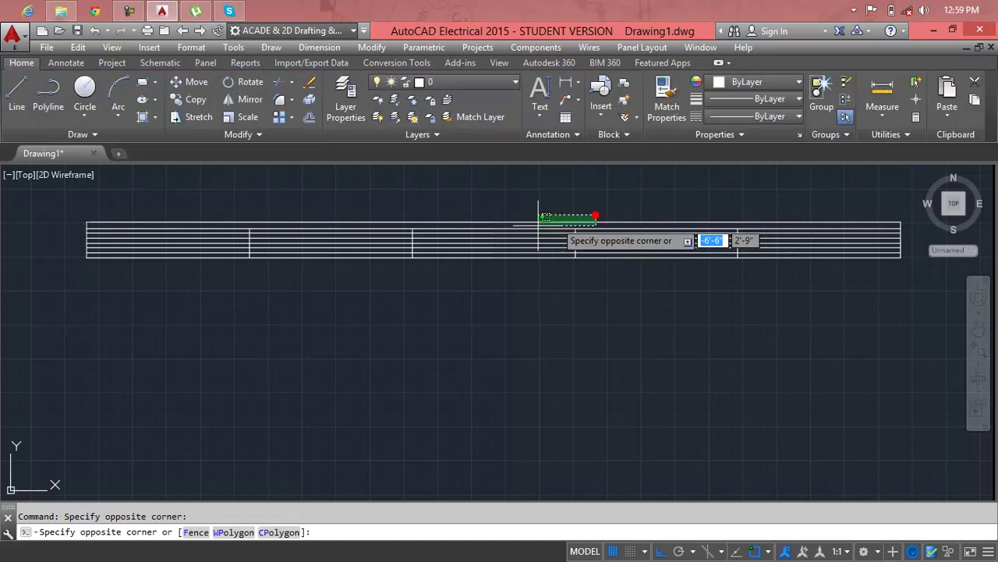
pyautogui.press('Escape')
pyautogui.scroll(1, 486, 232)
pyautogui.scroll(-2, 485, 230)
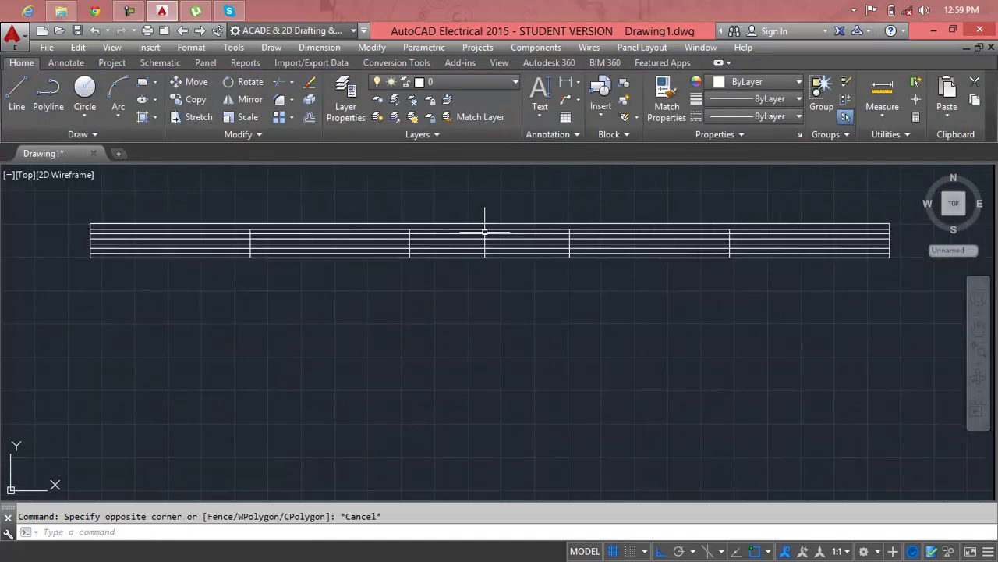
pyautogui.click(708, 362)
pyautogui.click(468, 205)
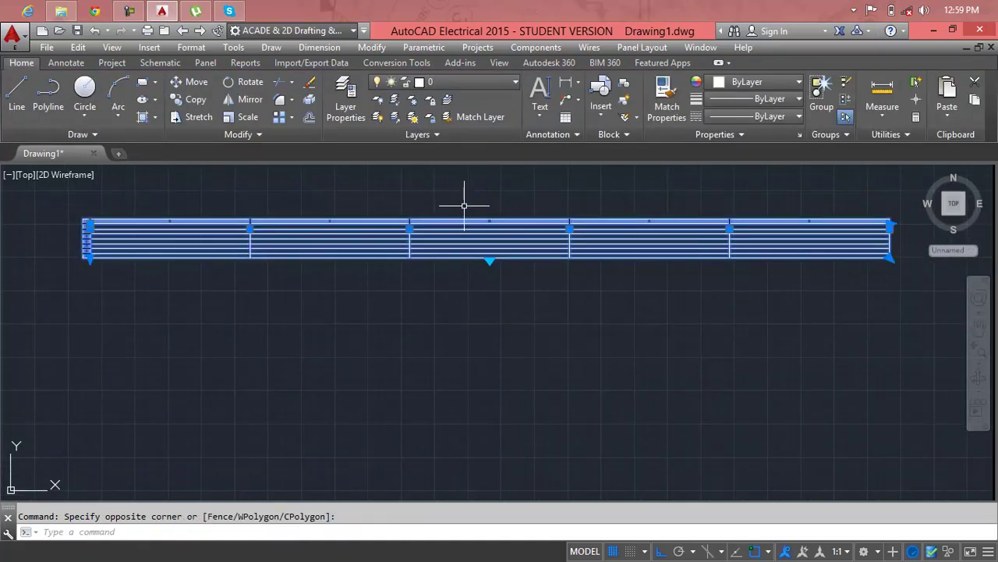
pyautogui.press('Delete')
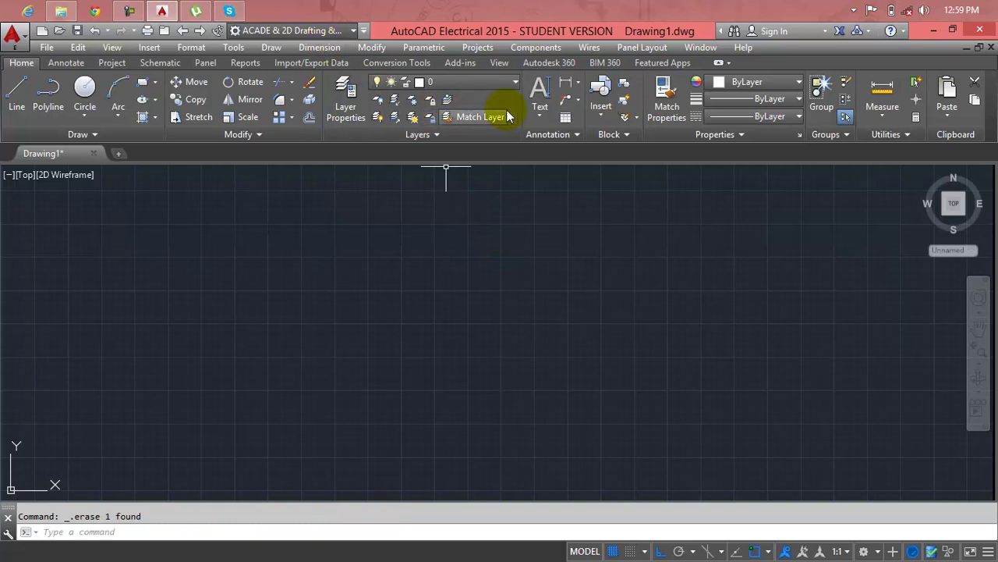
# Insert a new table with 5 columns and 5 data rows by specifying a window across most of the drawing area.
pyautogui.click(563, 117)
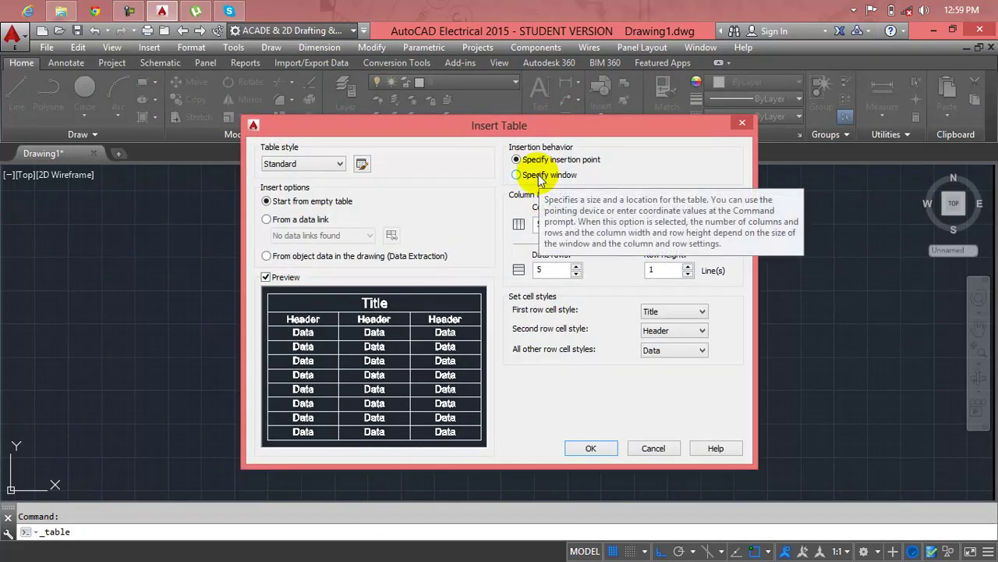
pyautogui.click(538, 177)
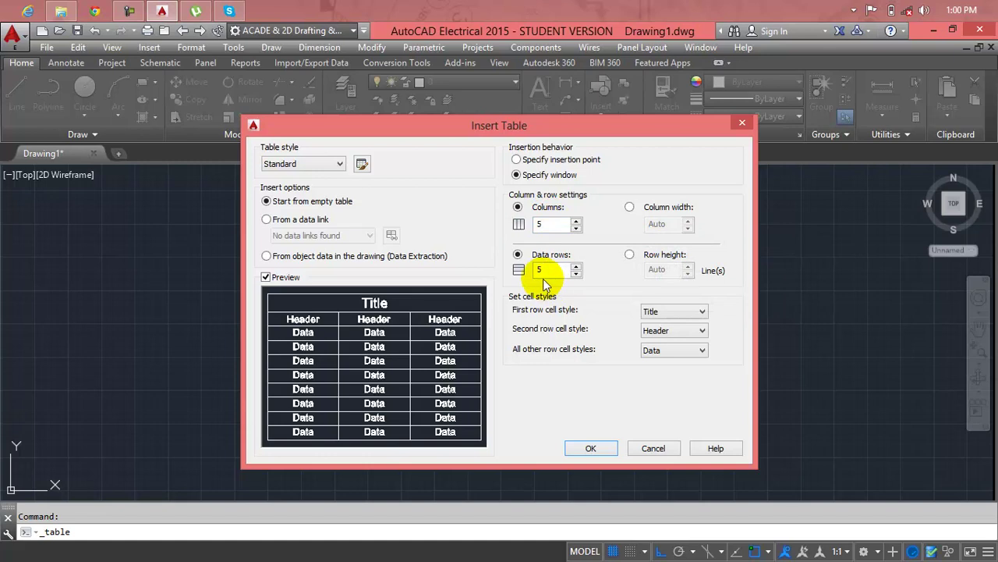
pyautogui.click(592, 448)
pyautogui.click(152, 210)
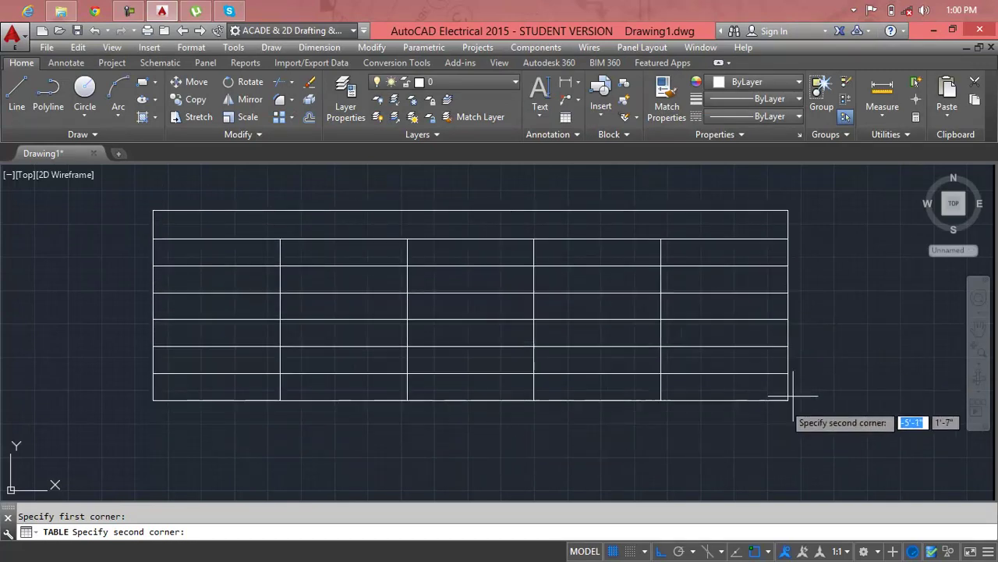
pyautogui.click(792, 442)
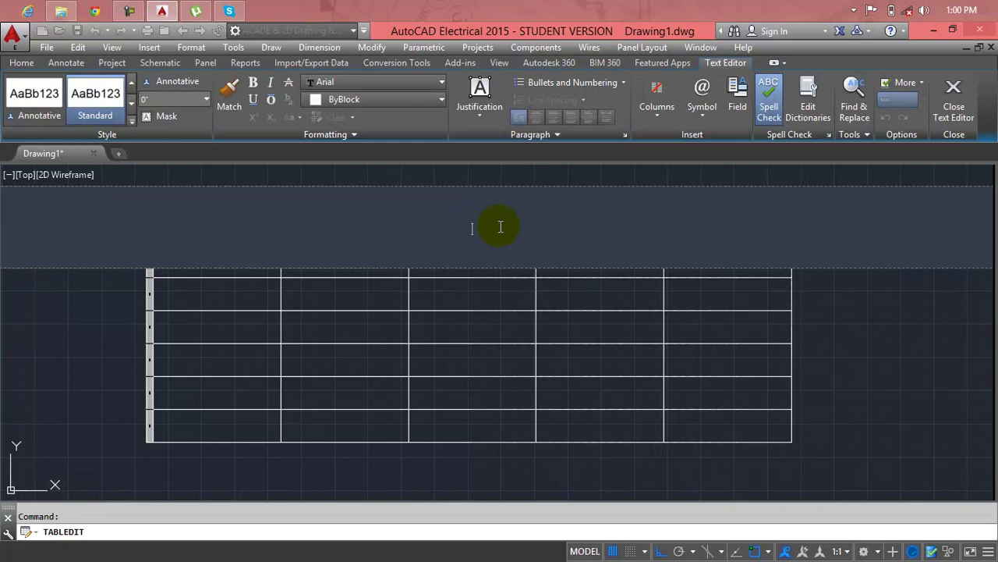
# Enter "table" as the table's title and make the title text bold.
pyautogui.write('table')
pyautogui.moveTo(499, 227); pyautogui.dragTo(390, 234)
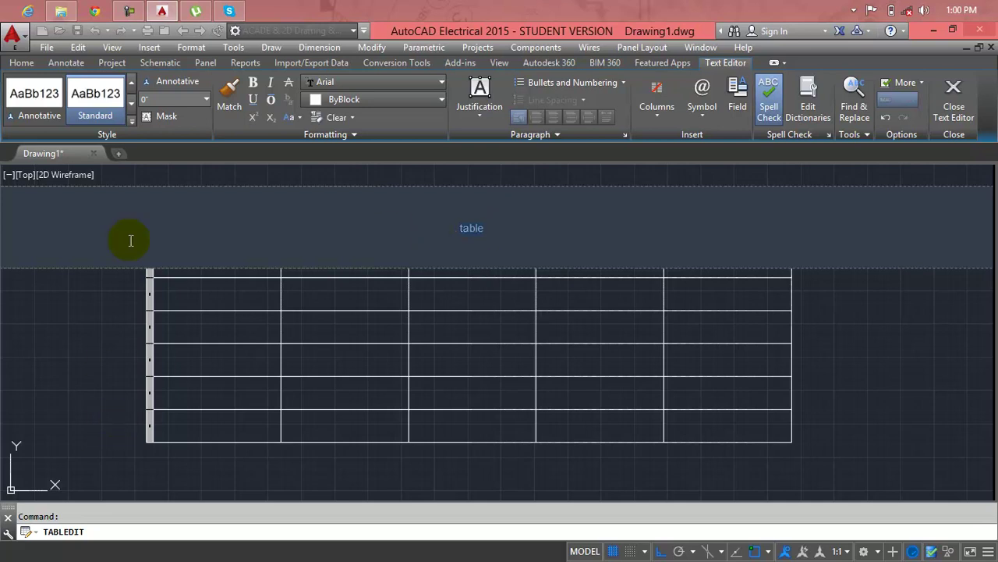
pyautogui.click(254, 82)
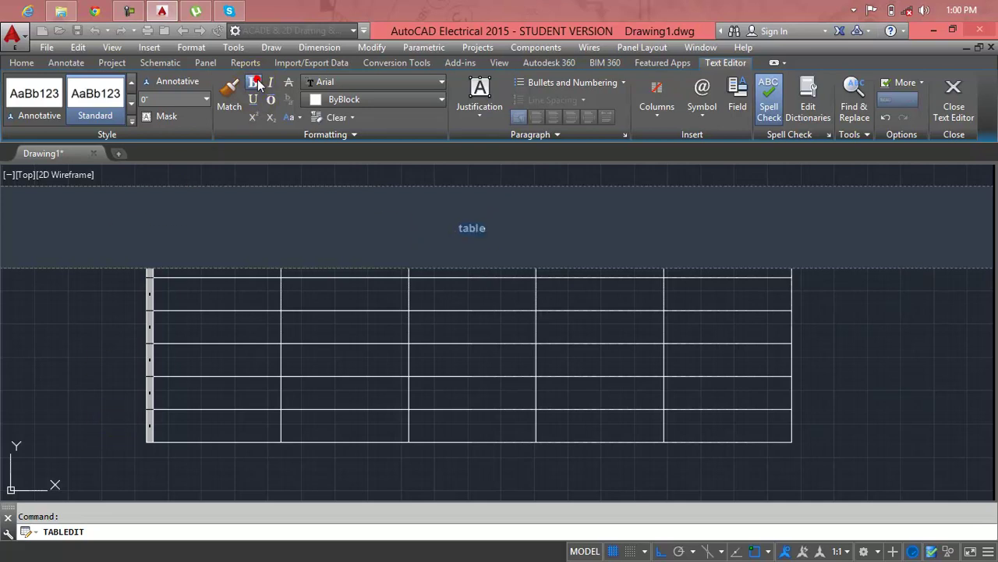
# Try to set the title's text height to 5 and to 5'.
pyautogui.click(206, 99)
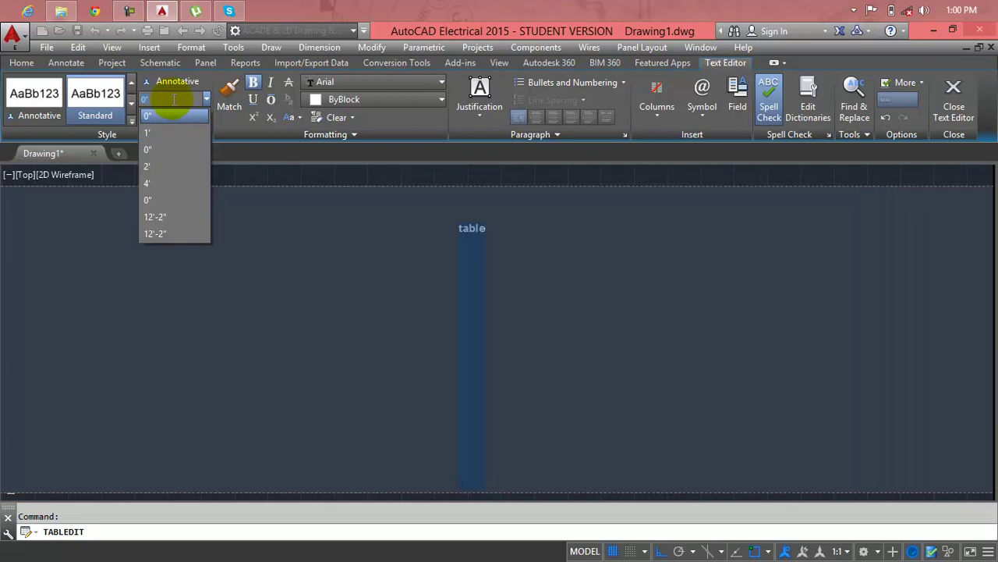
pyautogui.write('5')
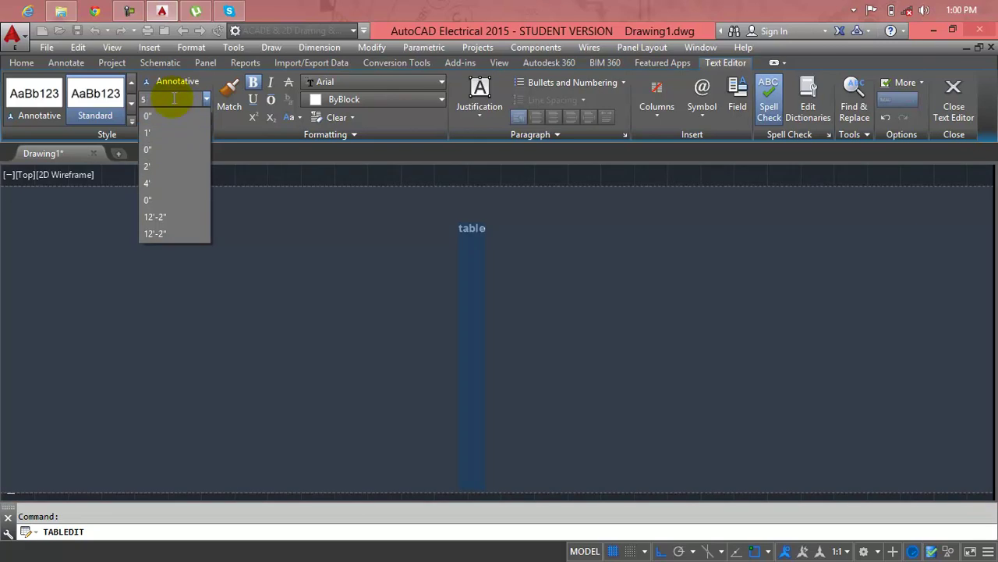
pyautogui.press('Escape')
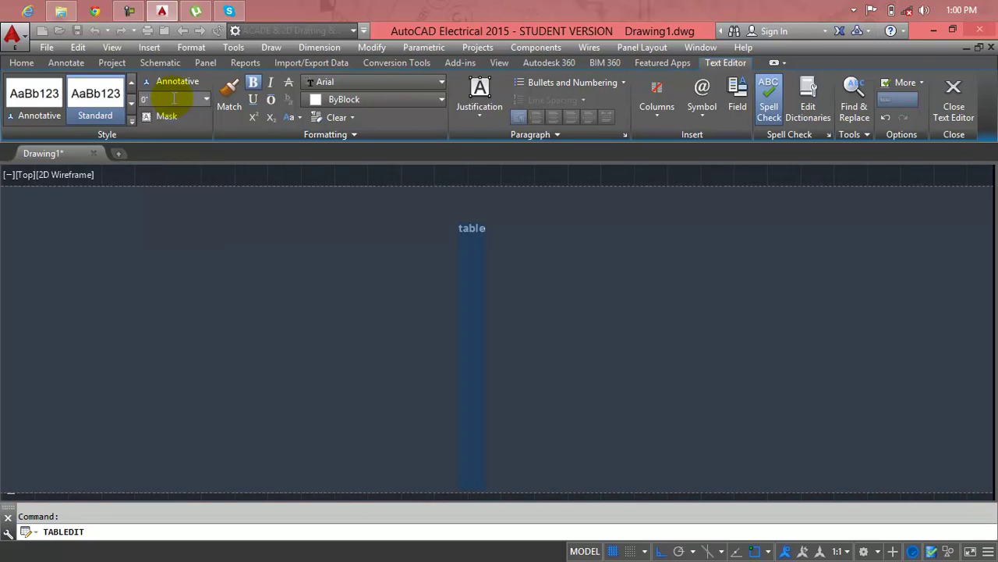
pyautogui.click(174, 99)
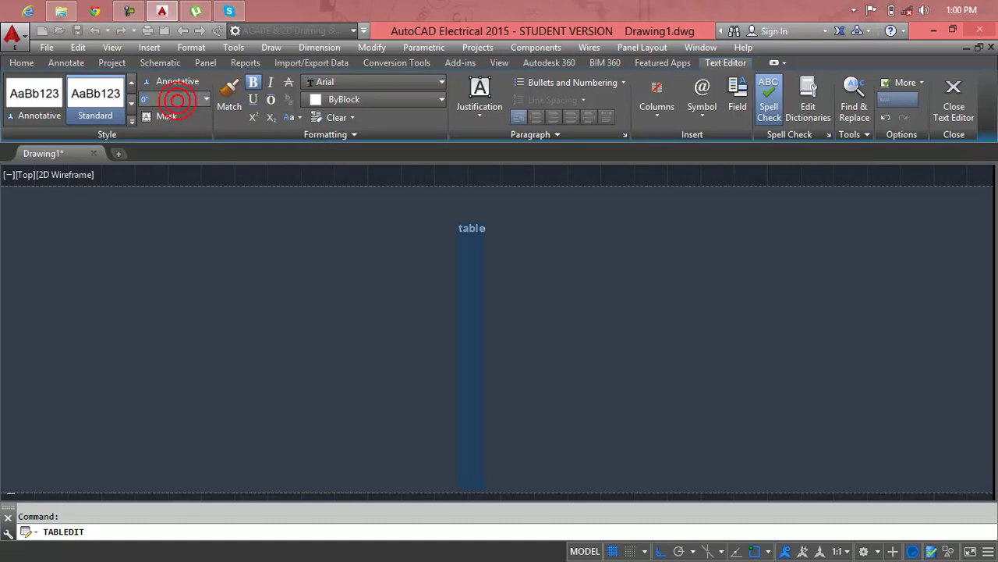
pyautogui.click(208, 99)
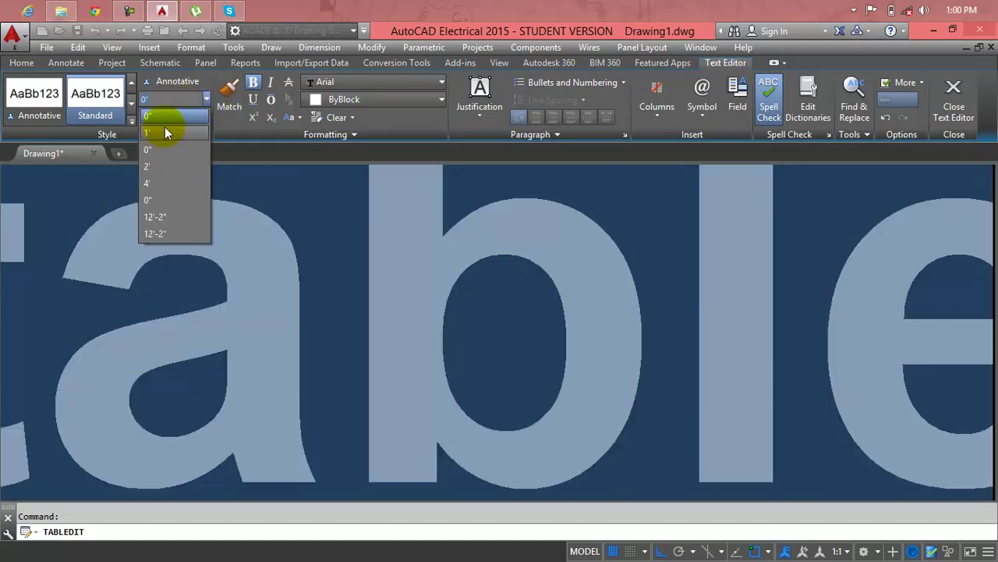
pyautogui.write('5')
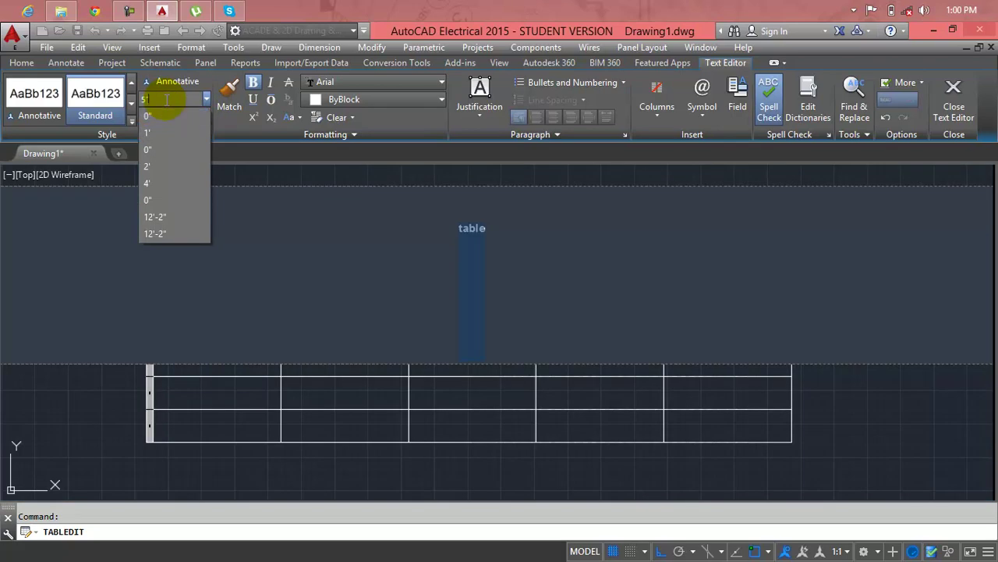
pyautogui.press('Escape')
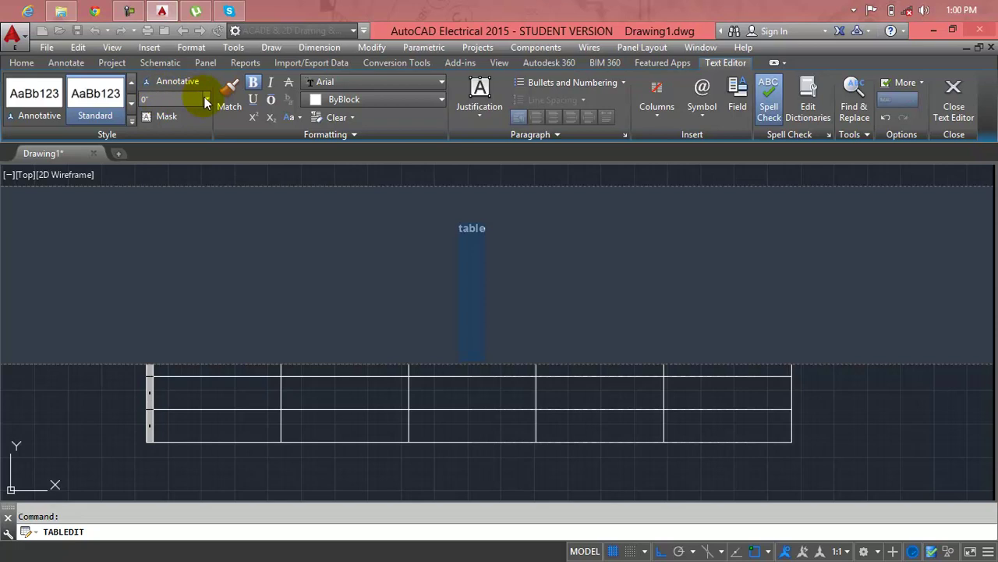
# Choose the preset text height 0" for the title text and finish editing the table's title cell.
pyautogui.click(205, 101)
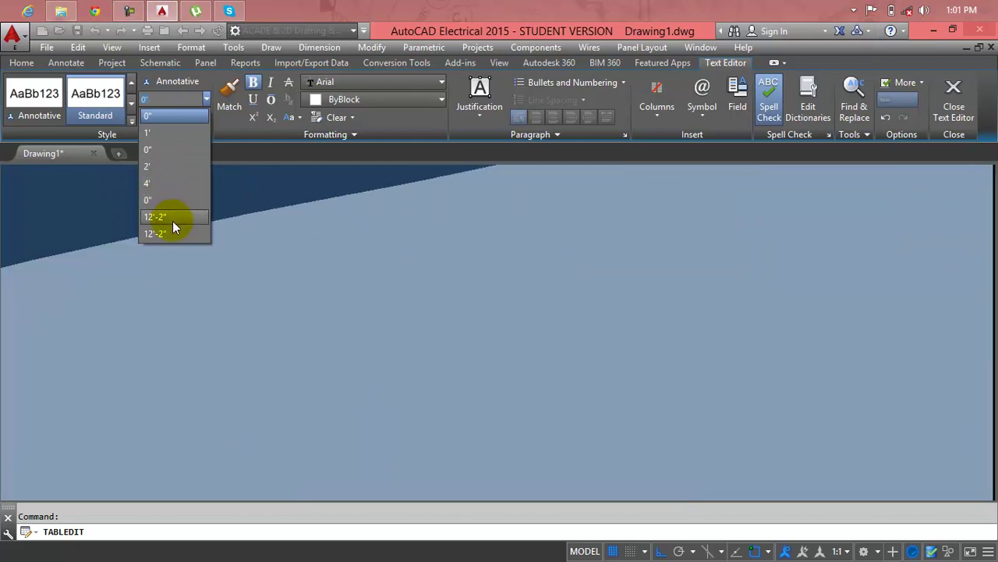
pyautogui.click(175, 116)
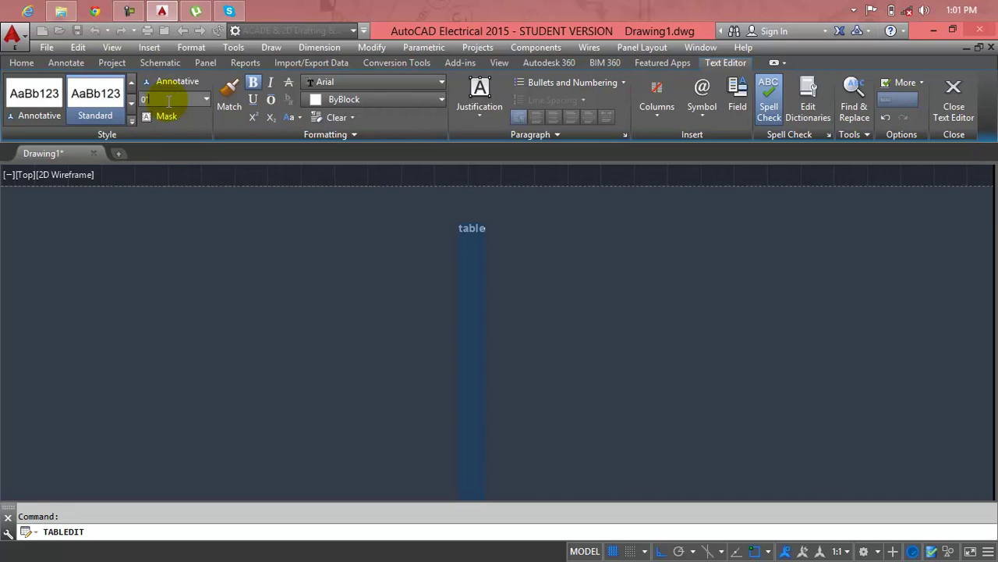
pyautogui.press('Delete')
pyautogui.click(170, 179)
pyautogui.moveTo(376, 326); pyautogui.dragTo(378, 327, button='middle')
pyautogui.press('Escape')
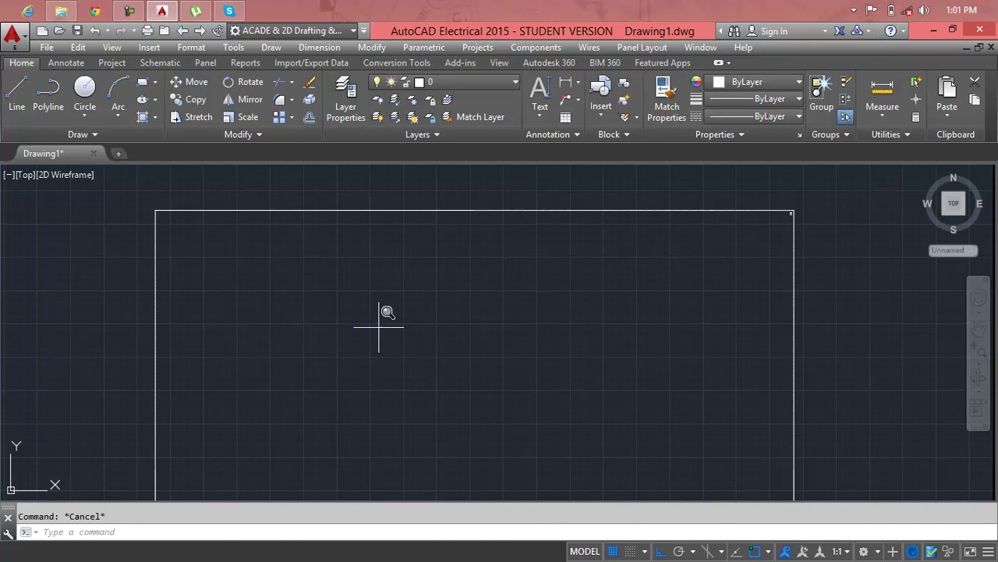
pyautogui.middleClick(369, 328)
pyautogui.middleClick(370, 329)
pyautogui.scroll(-5, 422, 309)
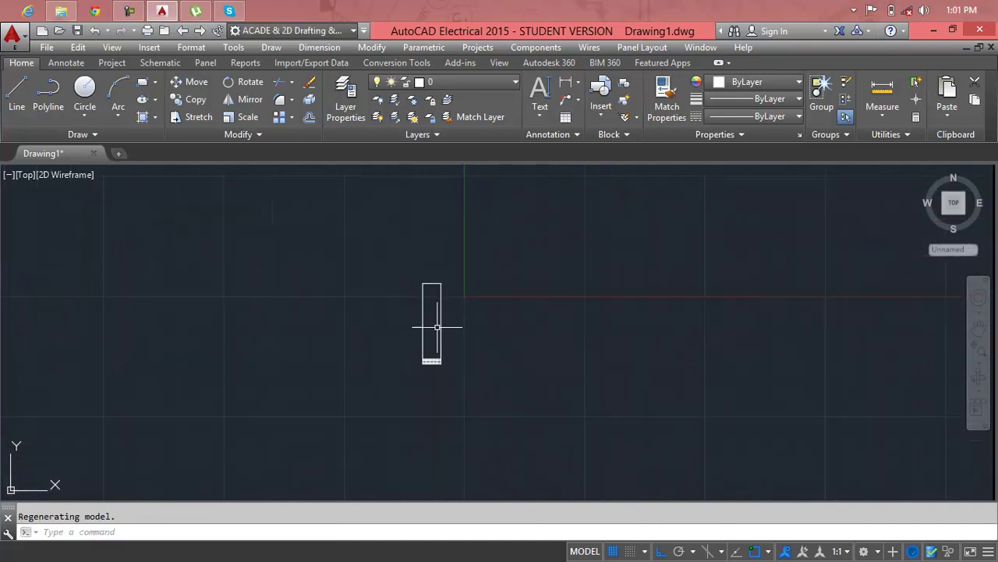
pyautogui.scroll(4, 441, 328)
pyautogui.press('Escape')
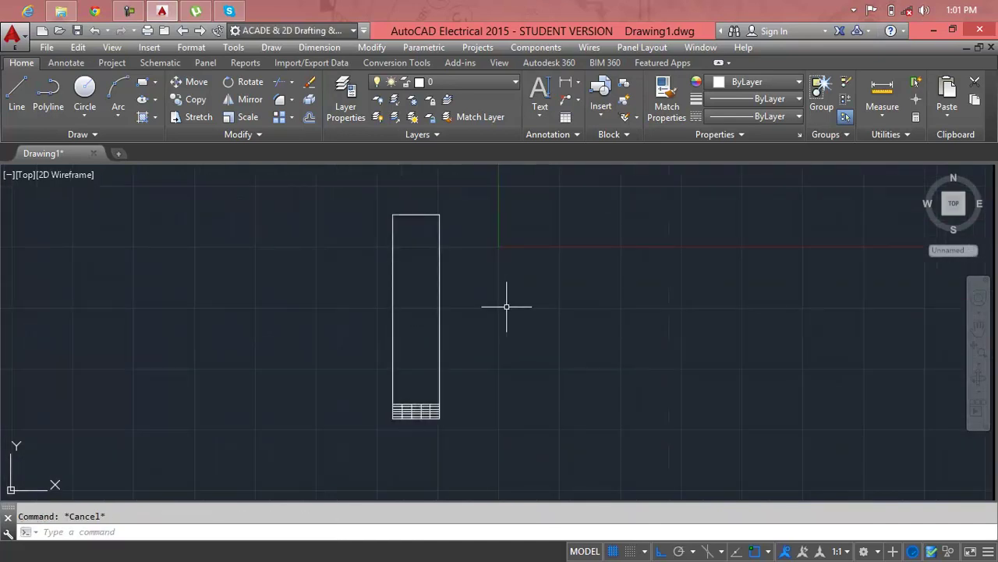
# Undo the last edits to the table's title cell and enter "table" as the title again.
pyautogui.hotkey('ctrl', 'z')
pyautogui.hotkey('ctrl', 'z')
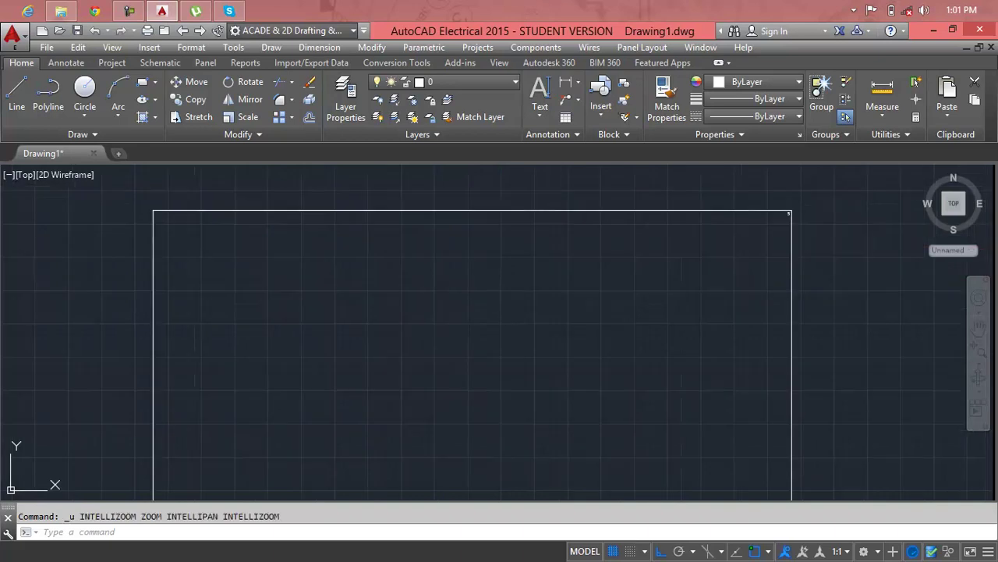
pyautogui.doubleClick(434, 225)
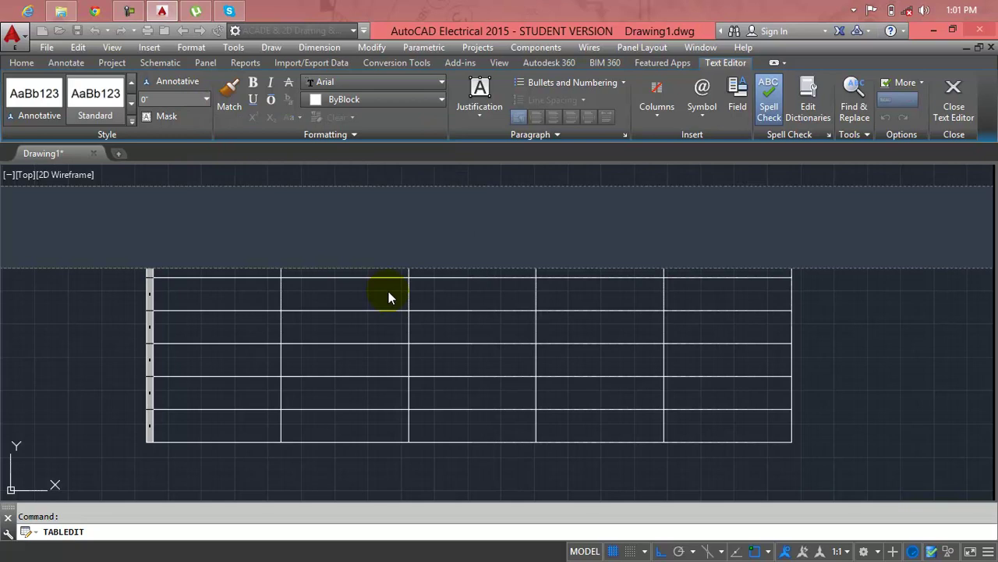
pyautogui.write('table')
pyautogui.click(457, 282)
pyautogui.scroll(5, 468, 226)
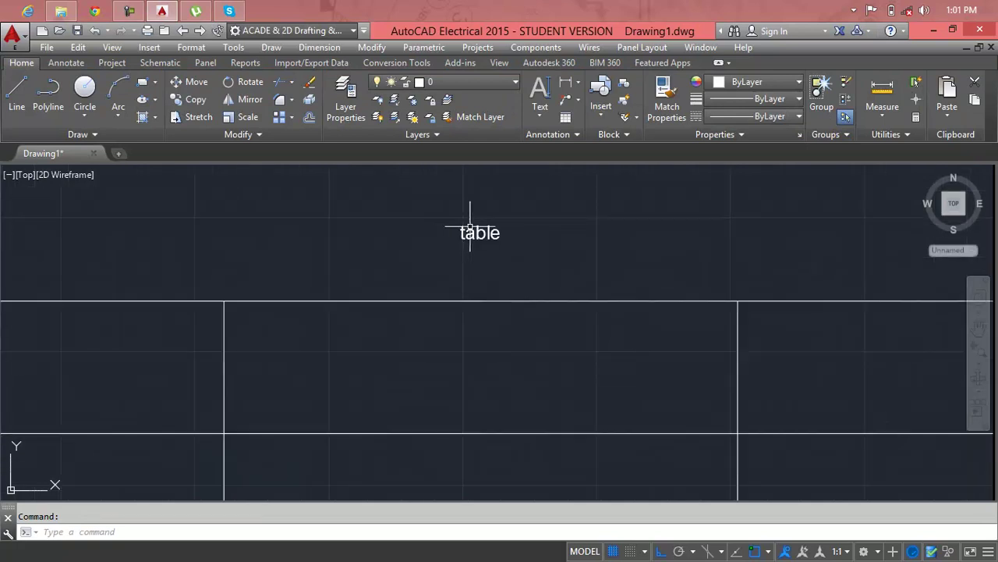
# Reopen the title cell for editing and set the text height of the whole title text to 1'.
pyautogui.click(488, 228)
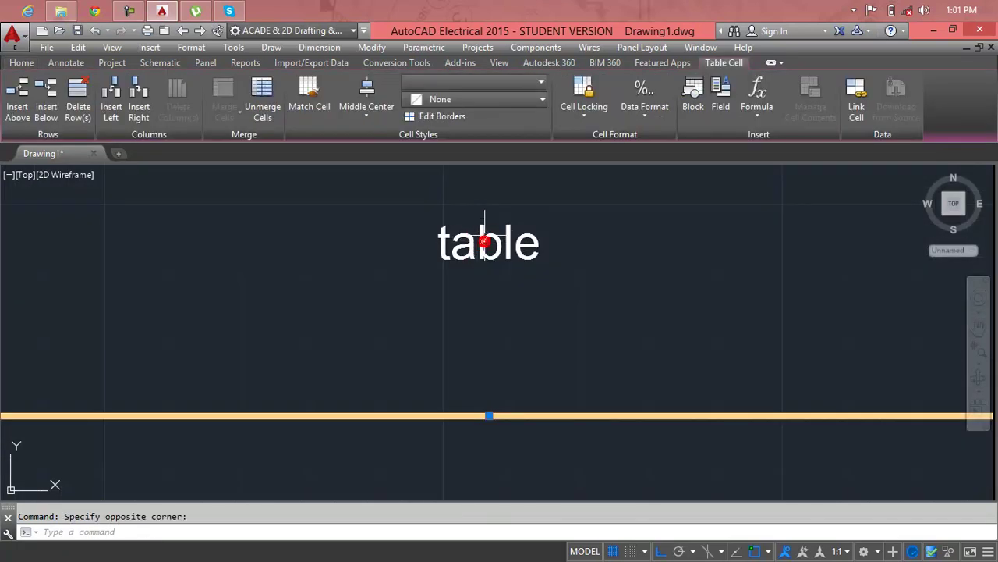
pyautogui.doubleClick(479, 241)
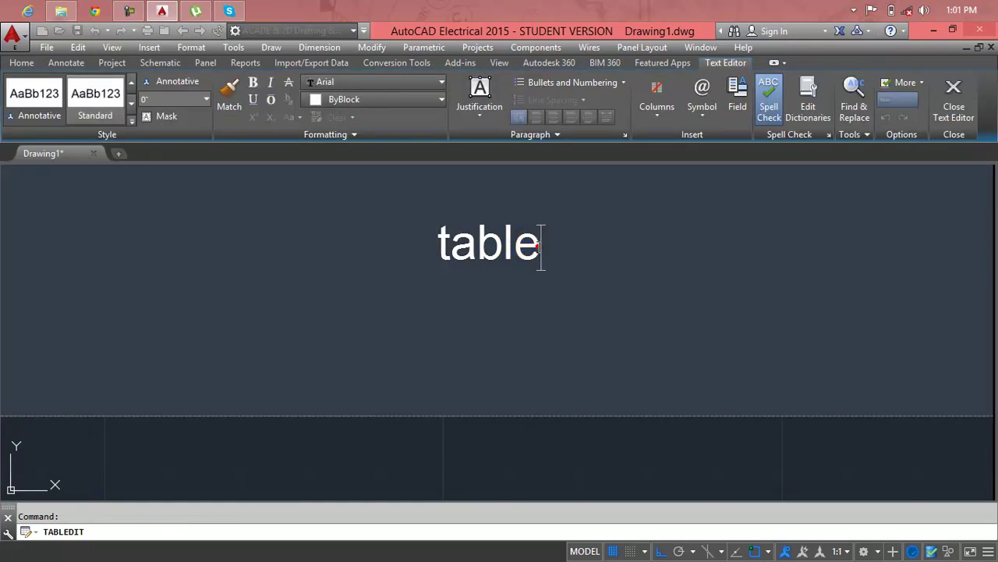
pyautogui.moveTo(539, 242); pyautogui.dragTo(428, 244)
pyautogui.click(202, 95)
pyautogui.click(205, 98)
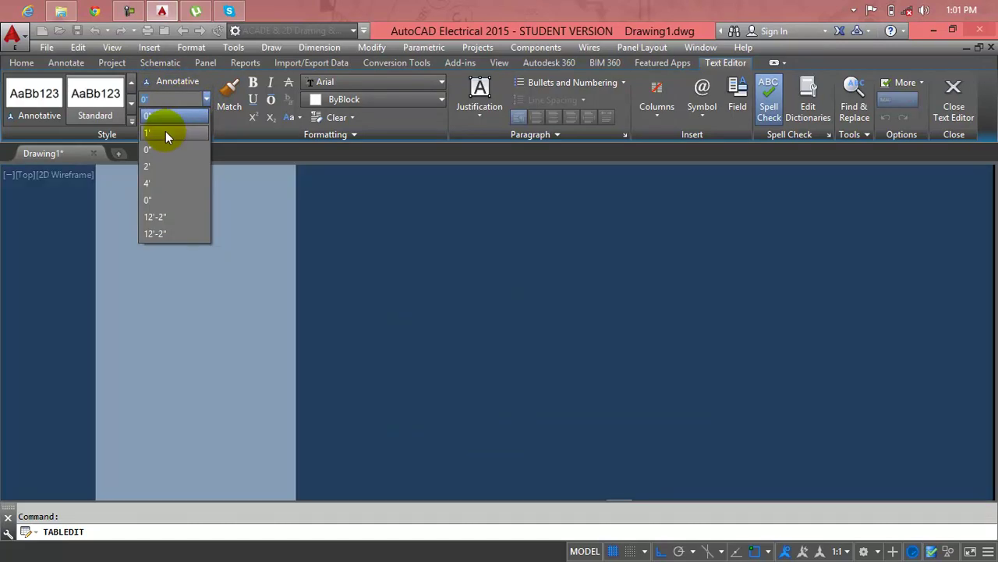
pyautogui.click(165, 131)
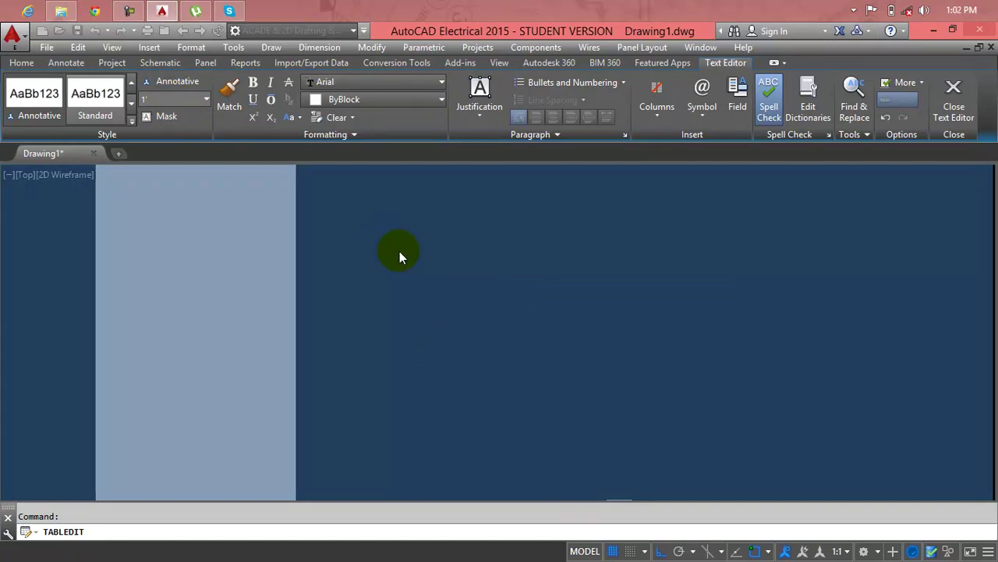
pyautogui.click(156, 118)
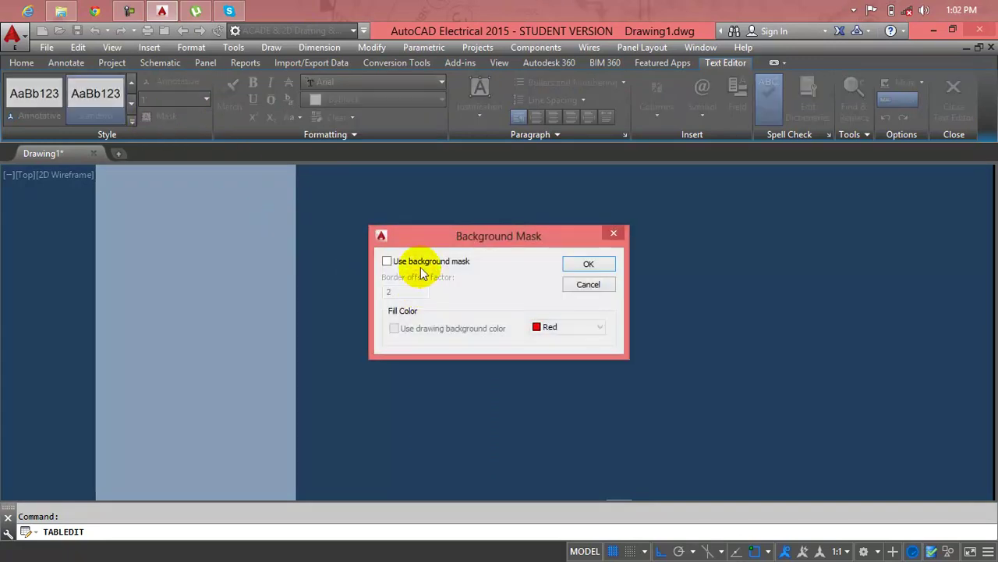
pyautogui.click(614, 234)
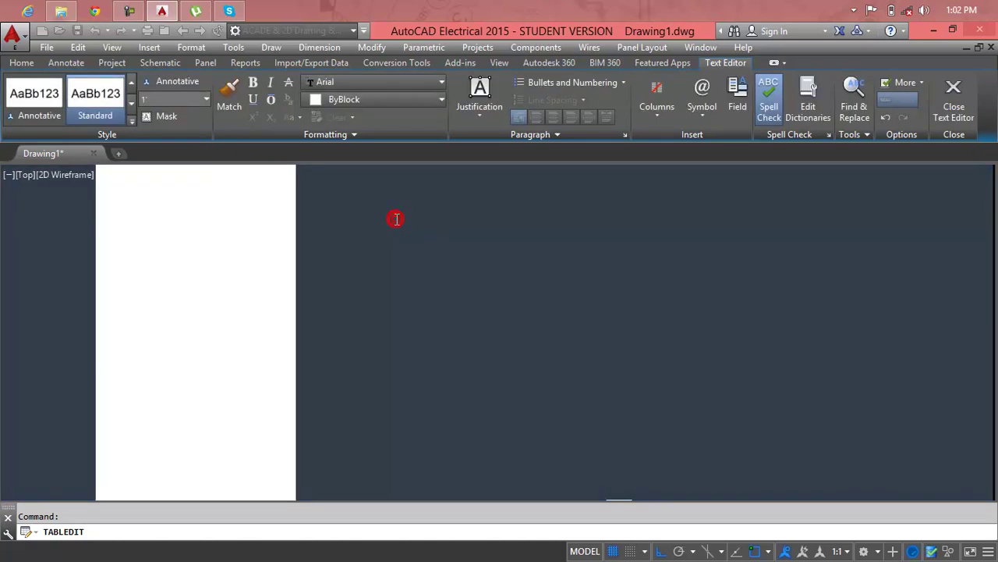
# Remove the stray gap inside the title so it reads "table", and finish editing the title cell.
pyautogui.scroll(-4, 416, 332)
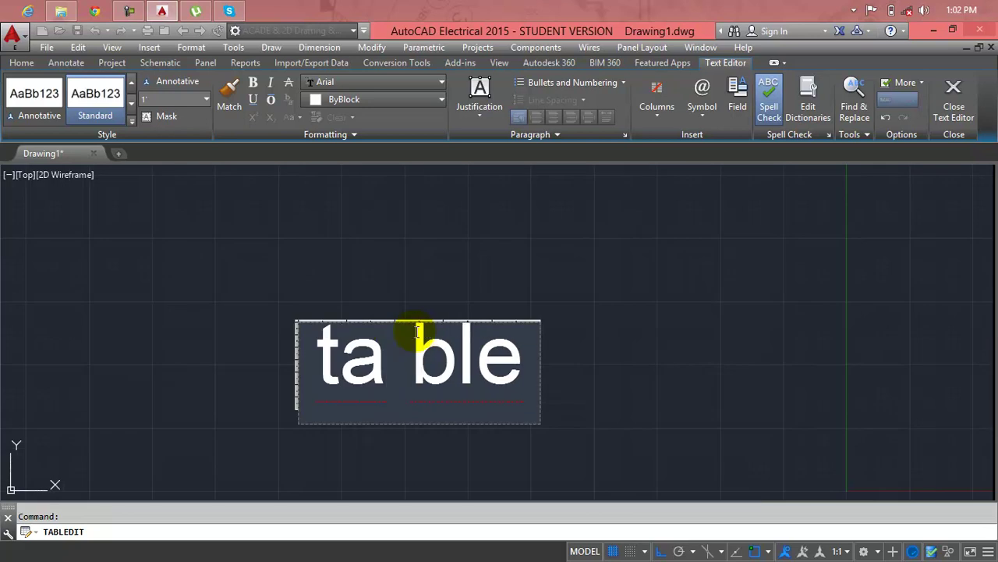
pyautogui.press('BackSpace')
pyautogui.click(568, 304)
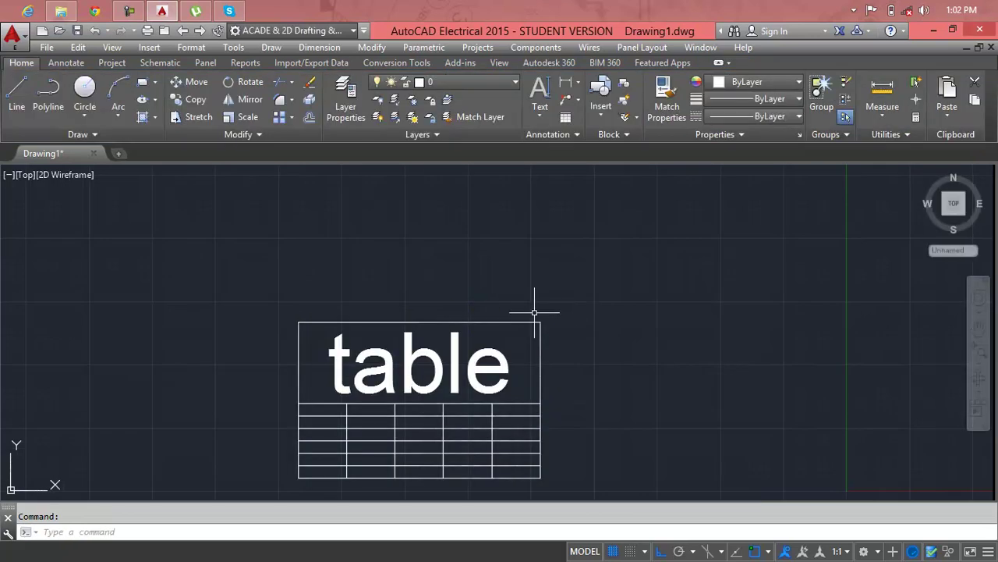
# Reopen the title cell and set the text height of the title text to 6".
pyautogui.click(490, 350)
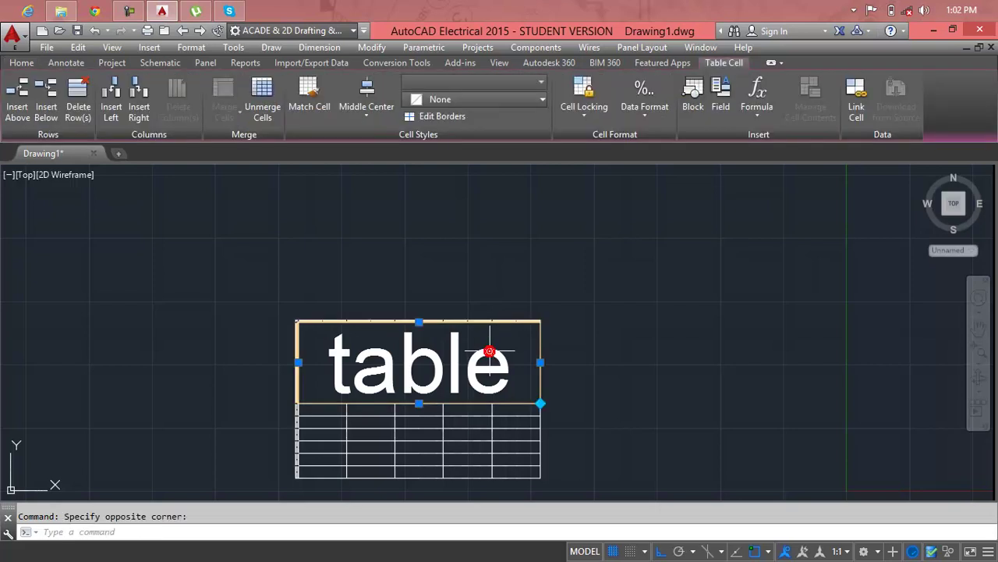
pyautogui.doubleClick(457, 358)
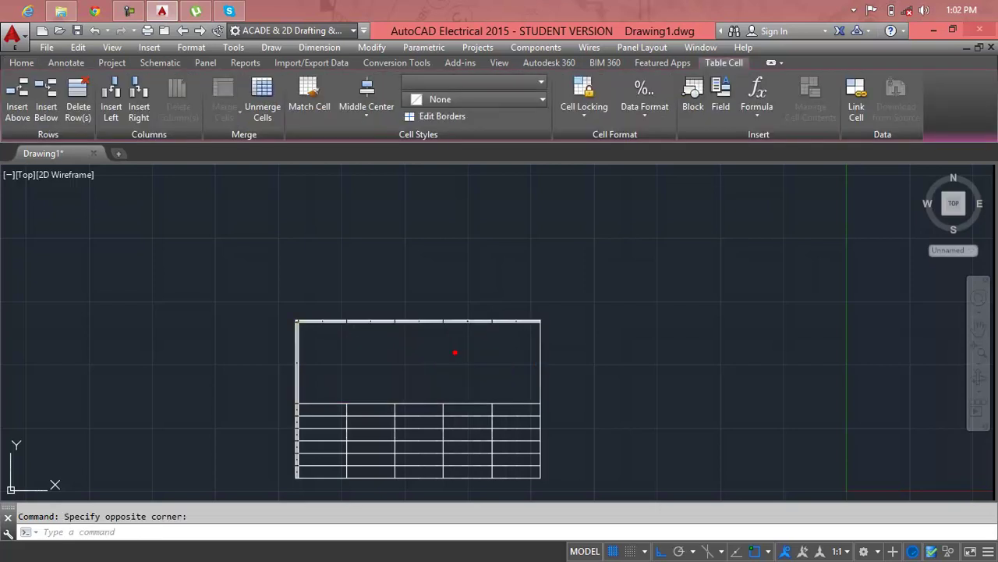
pyautogui.moveTo(313, 354); pyautogui.dragTo(515, 368)
pyautogui.click(189, 99)
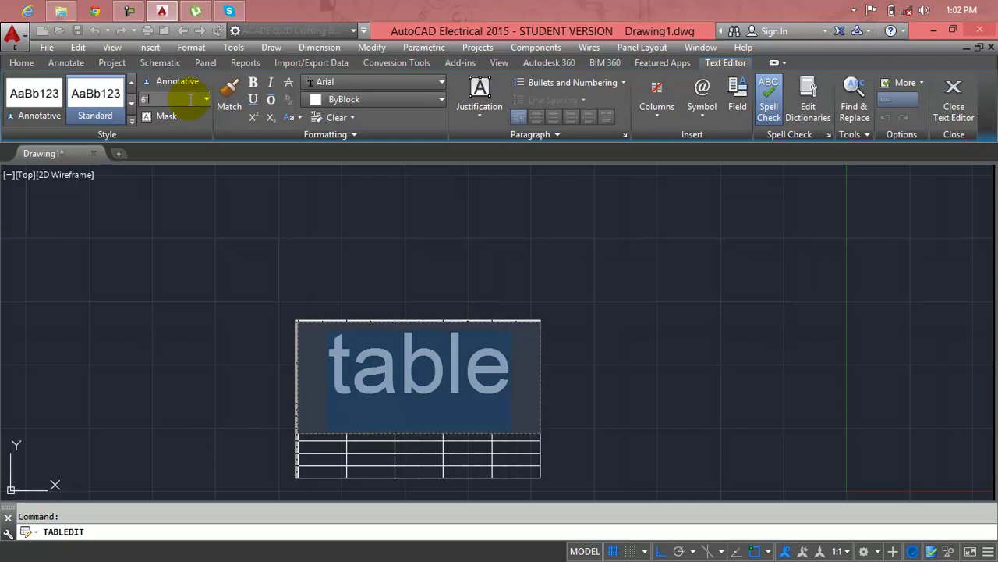
pyautogui.write('6')
pyautogui.press('Return')
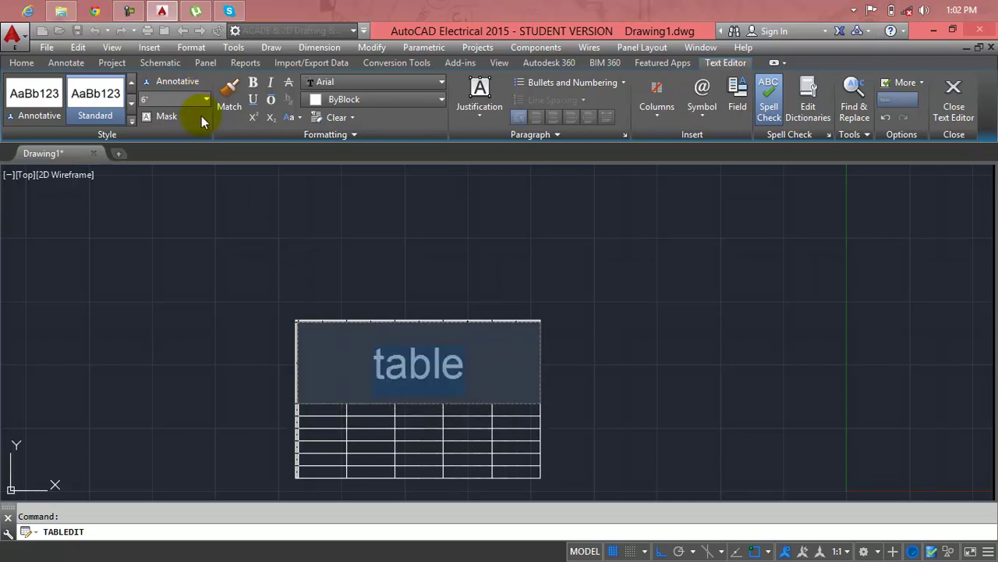
pyautogui.click(457, 364)
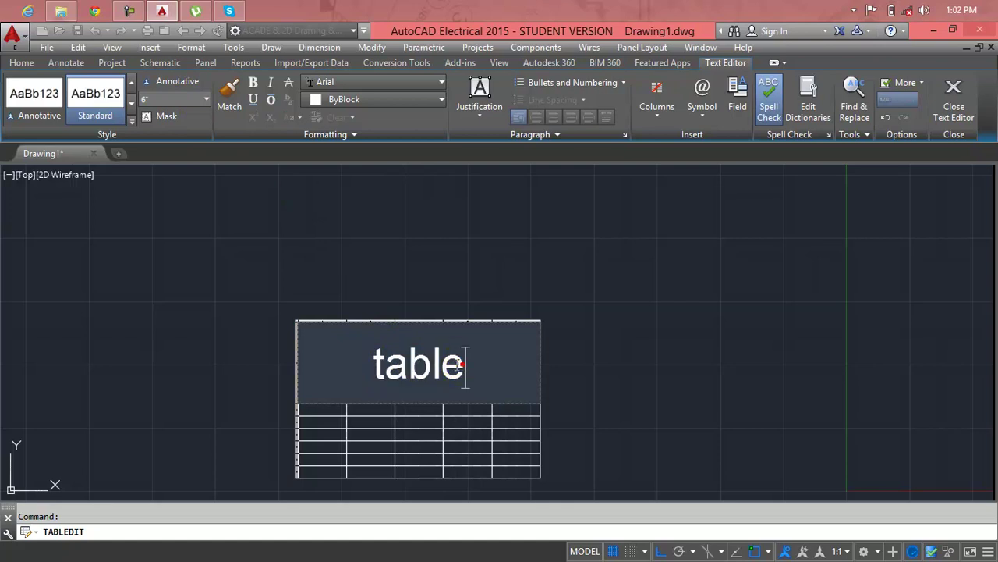
# Replace the title text with 3", set its text height to 3" and finish editing the cell.
pyautogui.moveTo(461, 365); pyautogui.dragTo(369, 364)
pyautogui.write('3"')
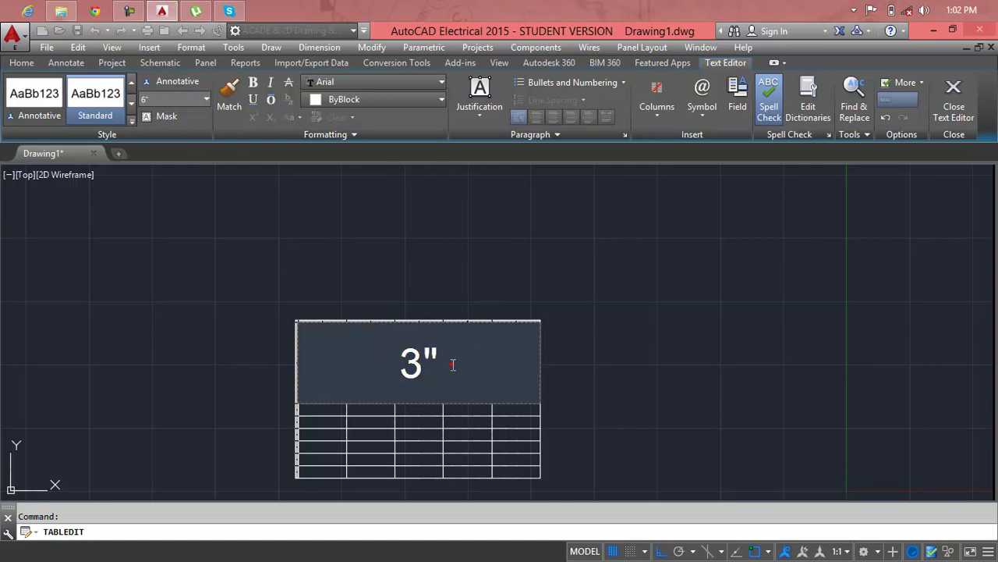
pyautogui.moveTo(455, 364); pyautogui.dragTo(394, 365)
pyautogui.click(162, 99)
pyautogui.click(131, 111)
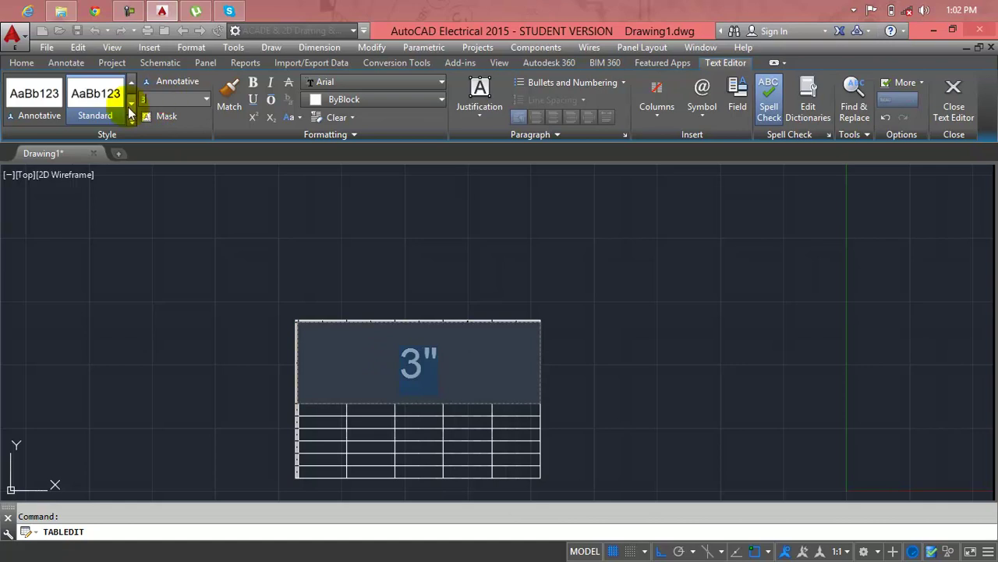
pyautogui.write('3')
pyautogui.press('Return')
pyautogui.click(490, 382)
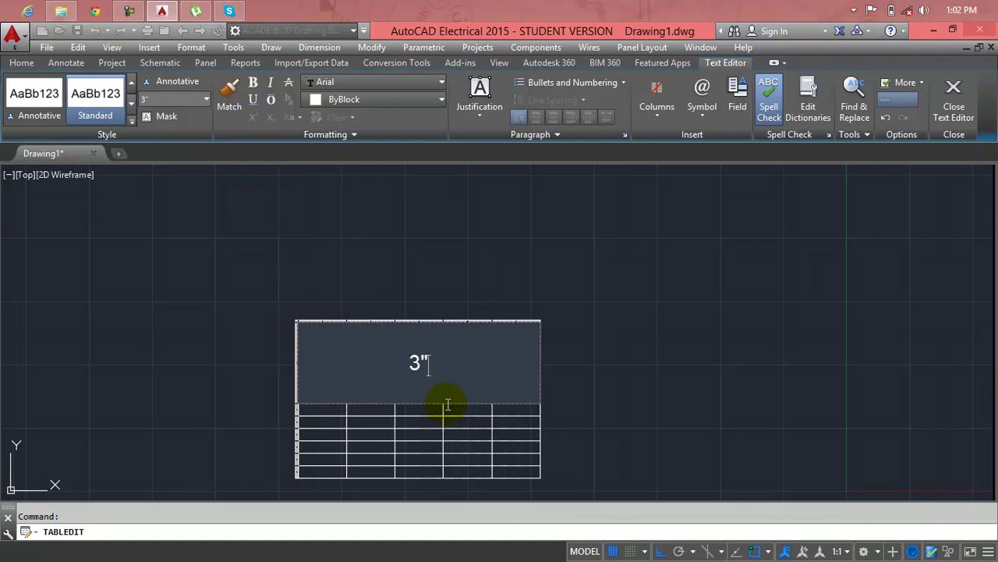
pyautogui.click(446, 322)
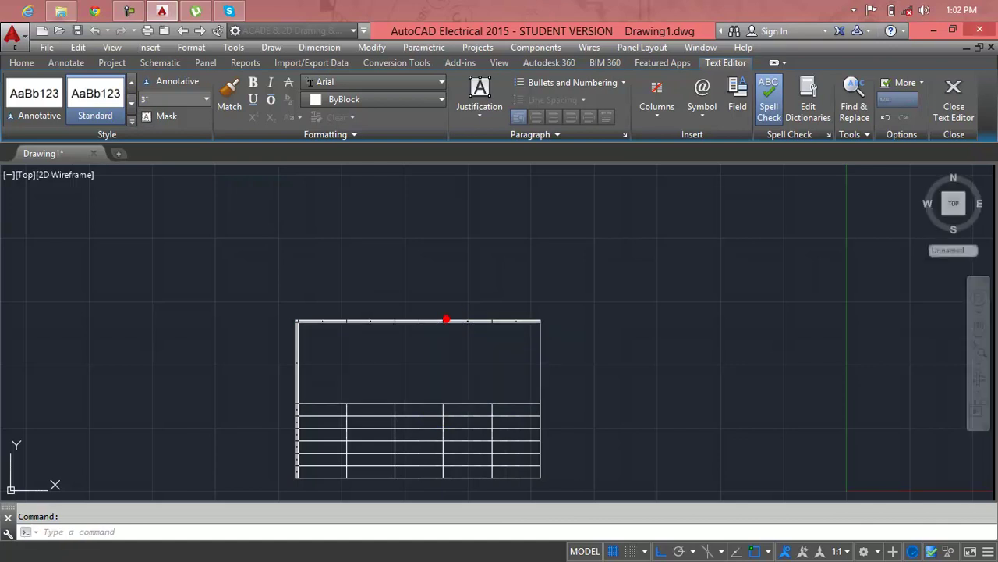
# Replace the 3" text in the title cell with "table" and finish editing the cell.
pyautogui.click(415, 361)
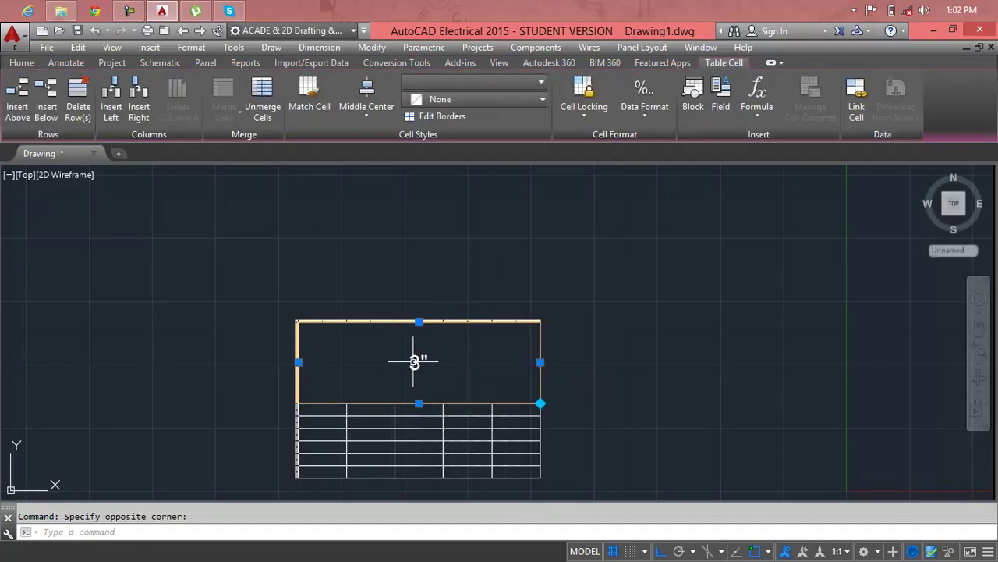
pyautogui.doubleClick(415, 359)
pyautogui.doubleClick(412, 363)
pyautogui.write('ta')
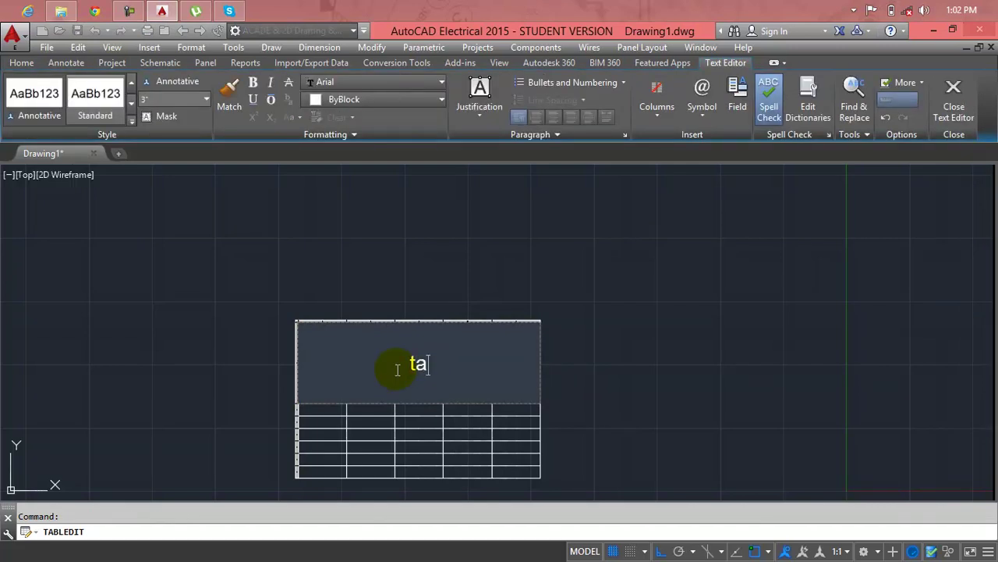
pyautogui.write('ble')
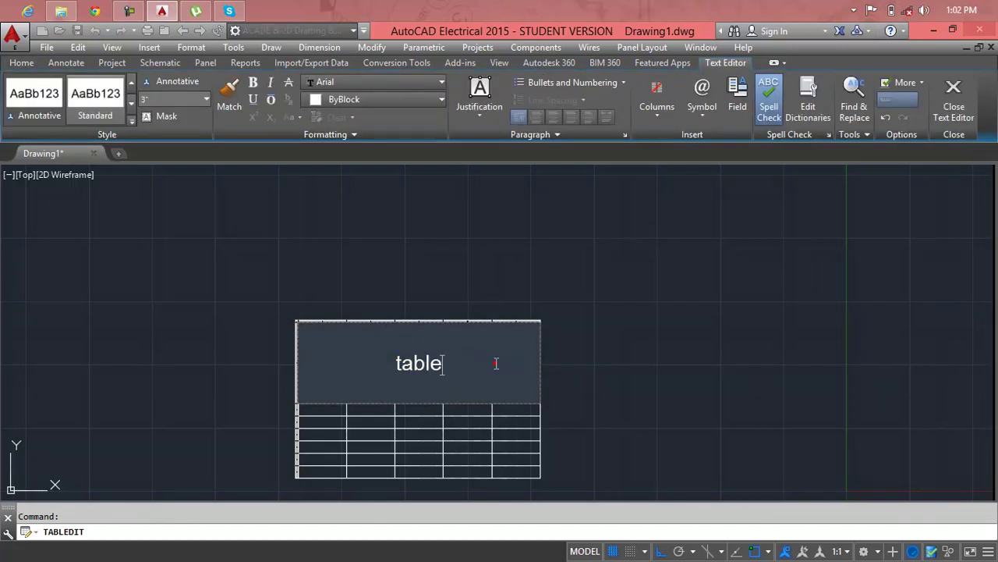
pyautogui.click(586, 318)
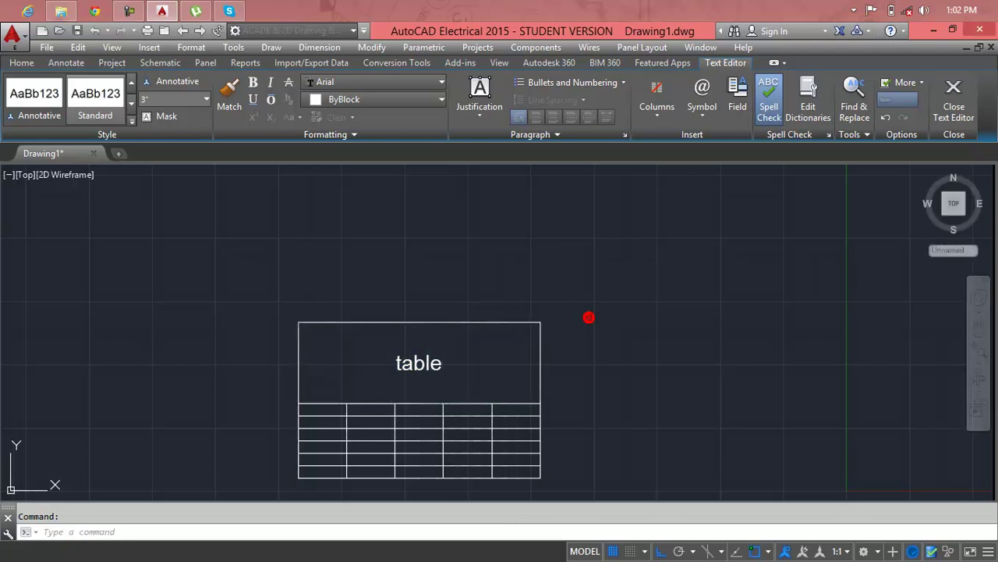
# Select the table and move it a short distance straight down by its upper-left corner grip.
pyautogui.click(490, 402)
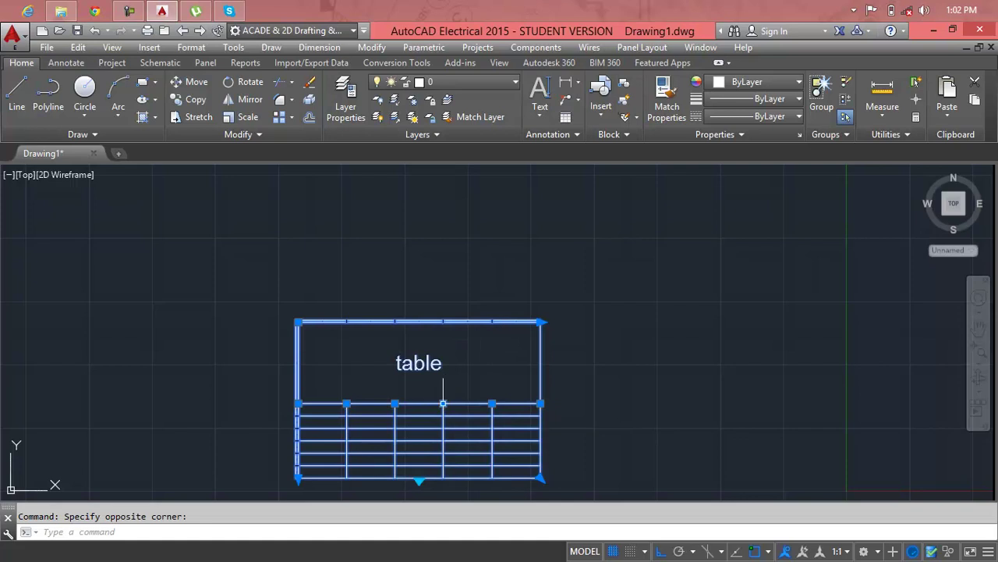
pyautogui.click(443, 403)
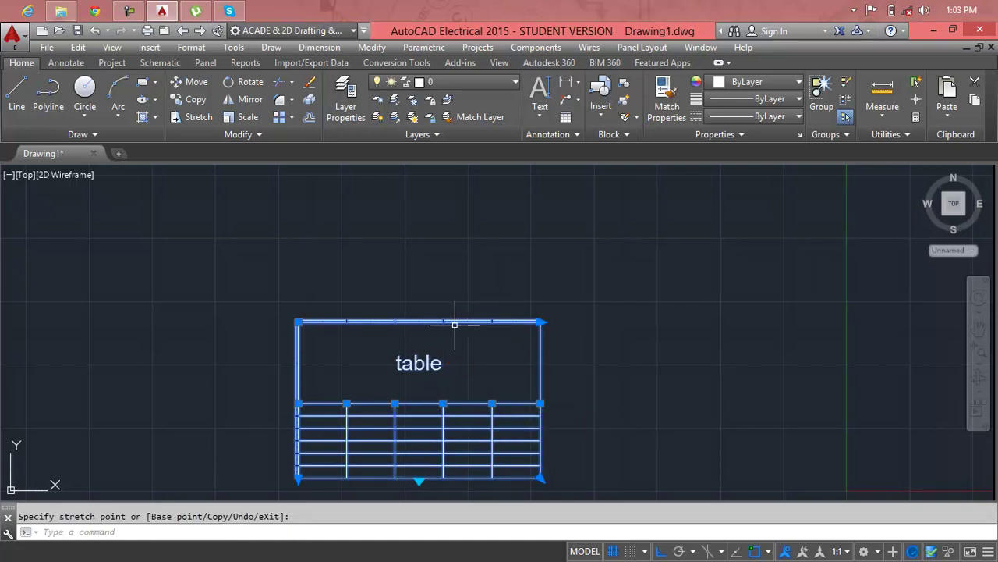
pyautogui.click(297, 321)
pyautogui.click(297, 361)
pyautogui.click(287, 352)
pyautogui.click(297, 361)
pyautogui.click(299, 361)
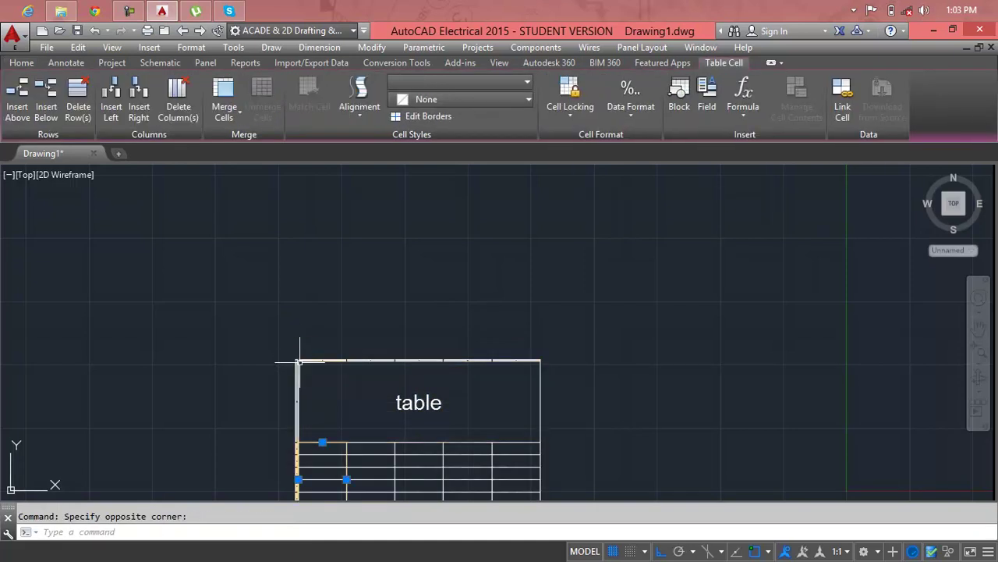
pyautogui.scroll(-3, 312, 347)
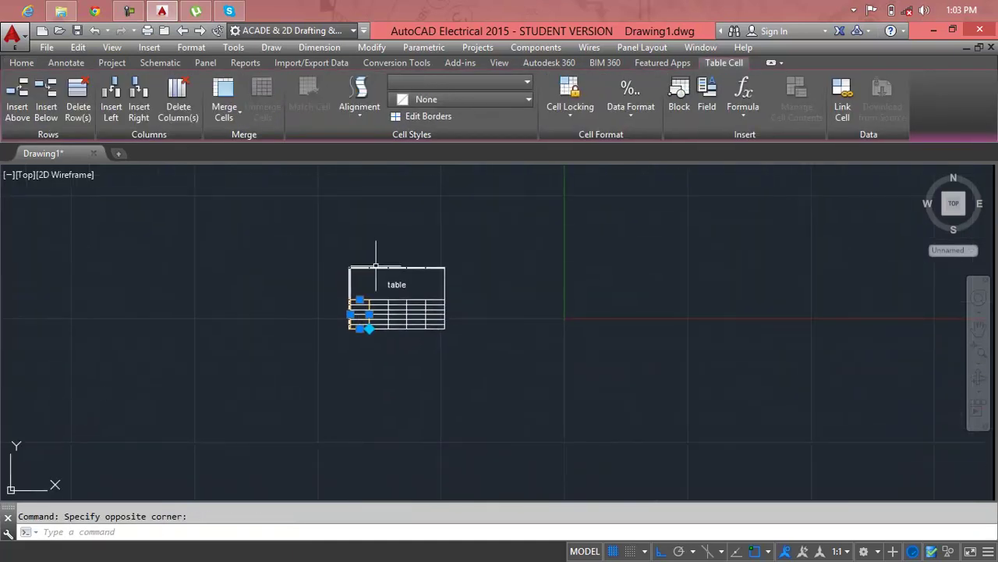
pyautogui.scroll(4, 375, 276)
pyautogui.press('Right')
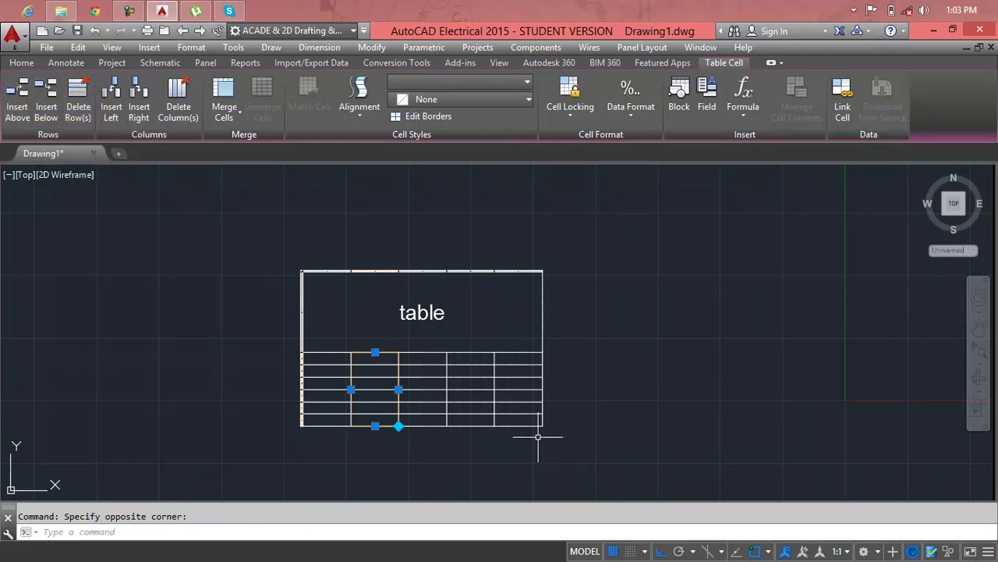
pyautogui.doubleClick(517, 418)
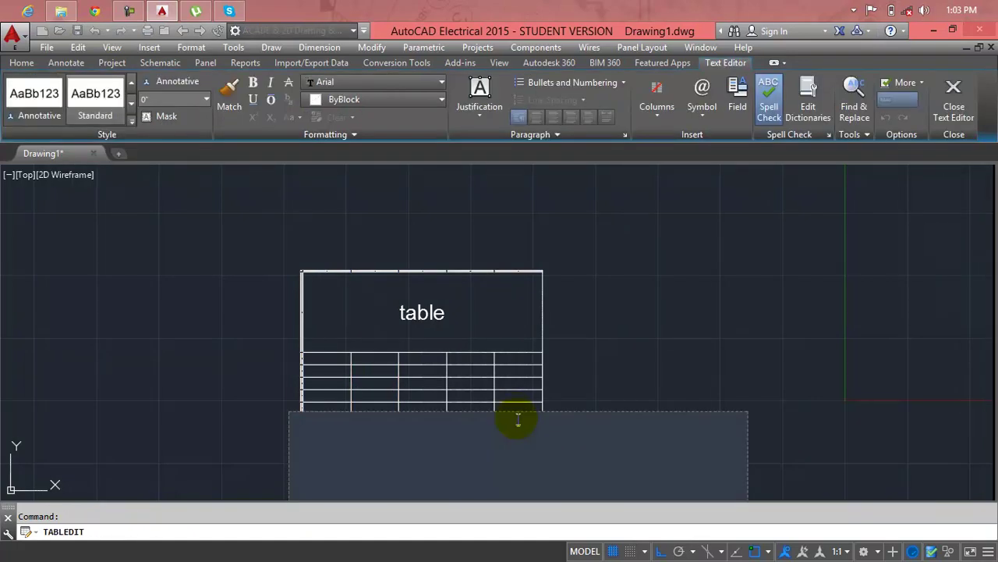
pyautogui.click(510, 408)
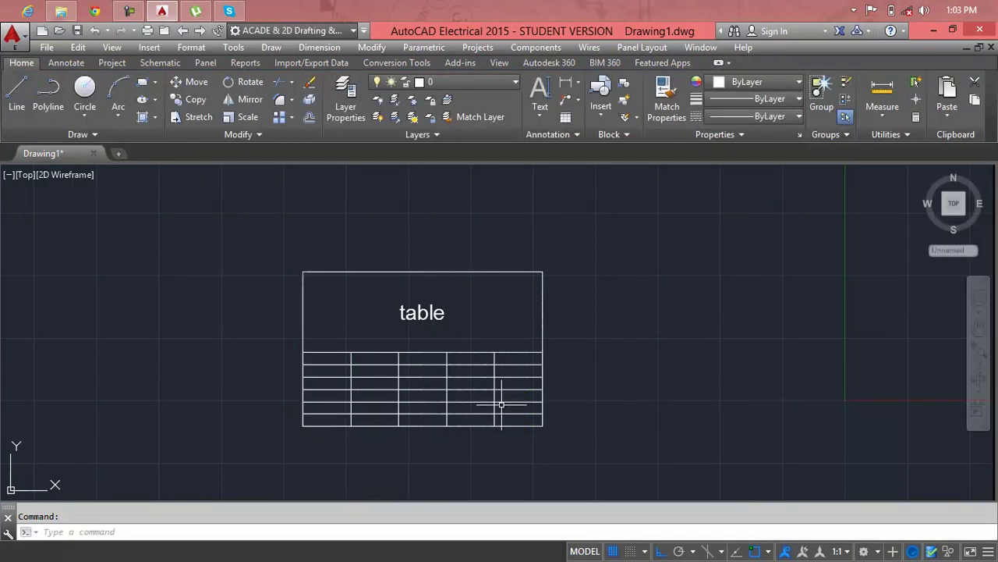
# Insert a row above the title row, delete the row containing "table", and select the blank row at the table's top.
pyautogui.click(421, 312)
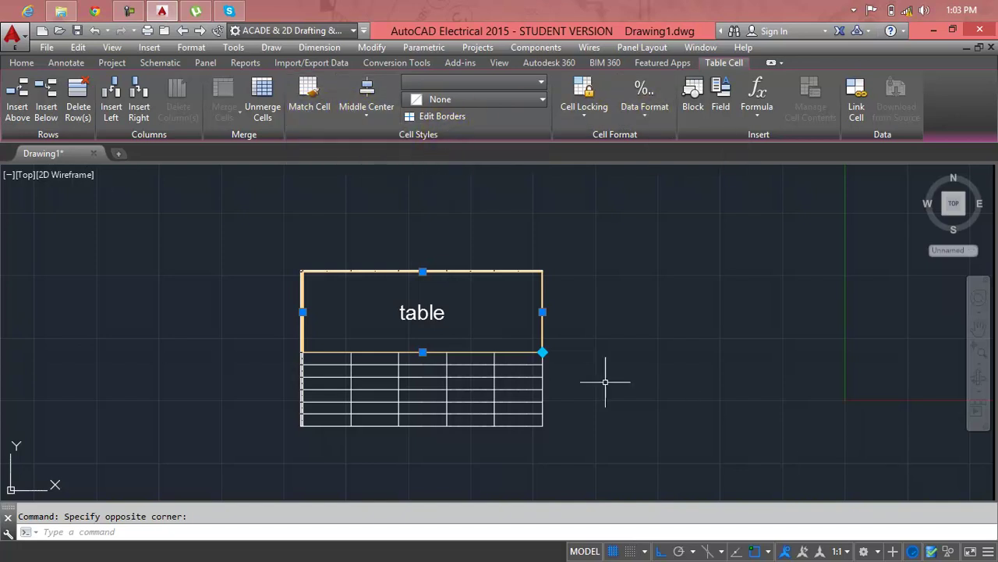
pyautogui.click(25, 116)
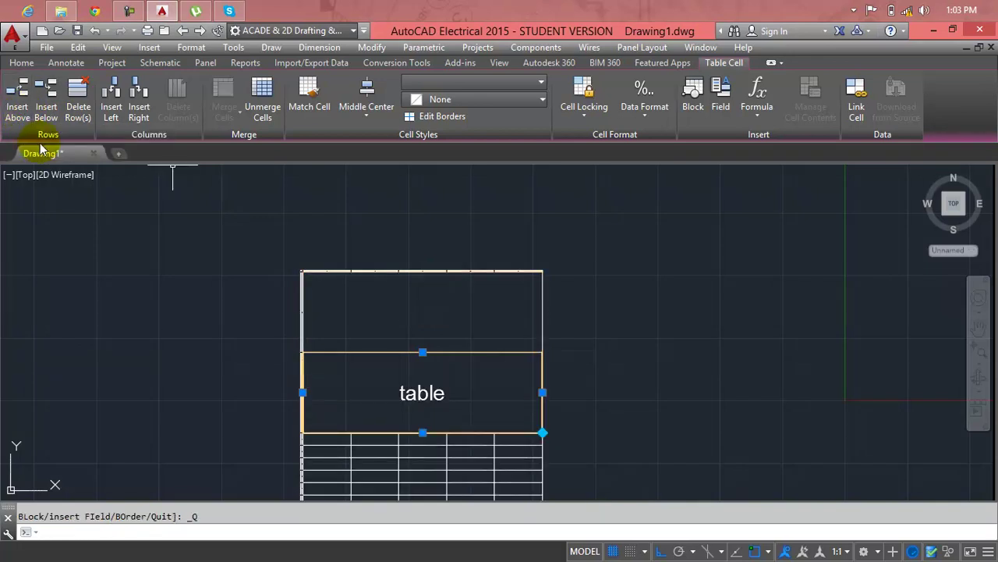
pyautogui.click(80, 101)
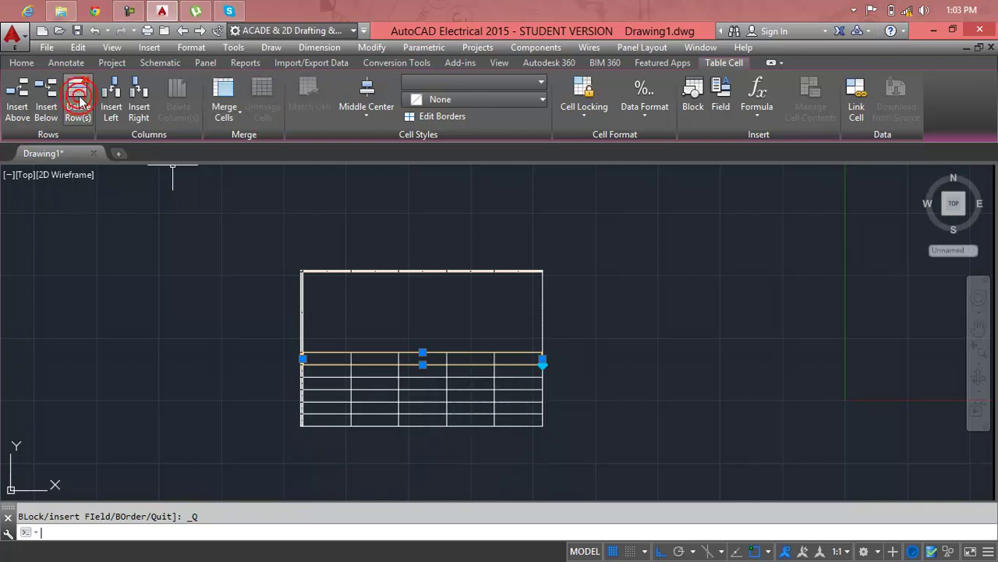
pyautogui.click(339, 289)
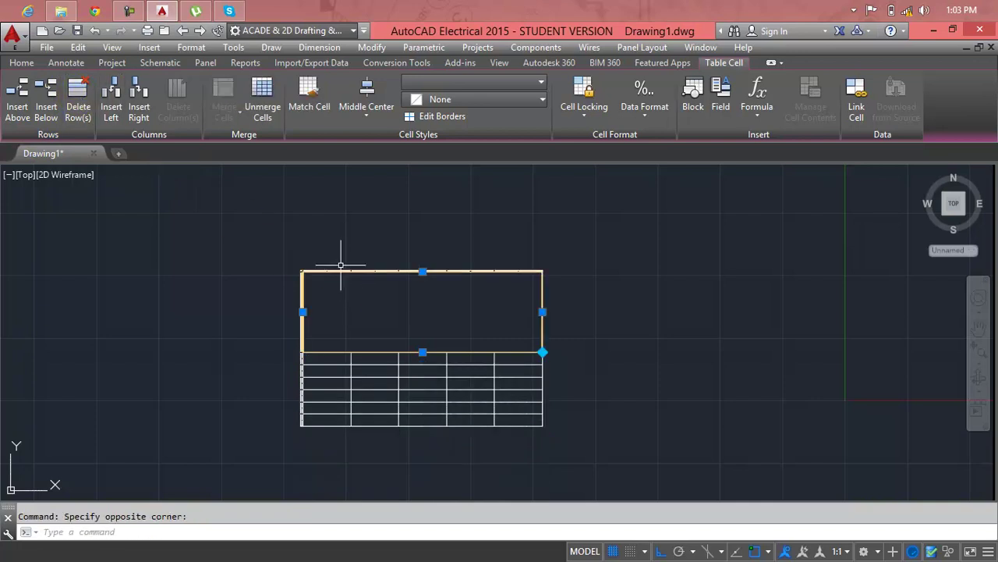
# Delete the tall blank row at the table's top and three columns, starting from the first cell of the remaining top row.
pyautogui.click(78, 100)
pyautogui.click(329, 278)
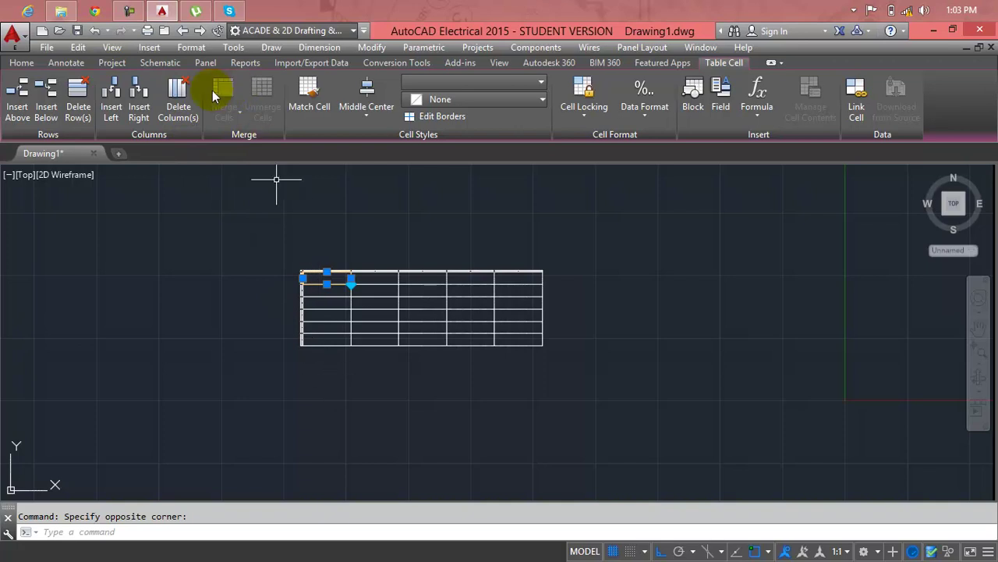
pyautogui.click(188, 101)
pyautogui.click(188, 101)
pyautogui.click(187, 101)
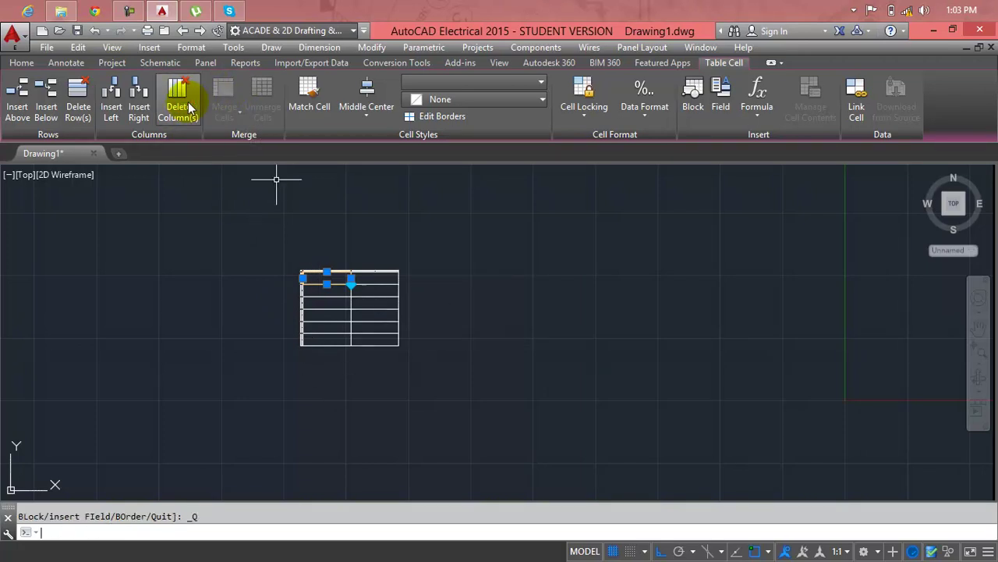
# Insert three columns to the right of the table's first column.
pyautogui.click(139, 100)
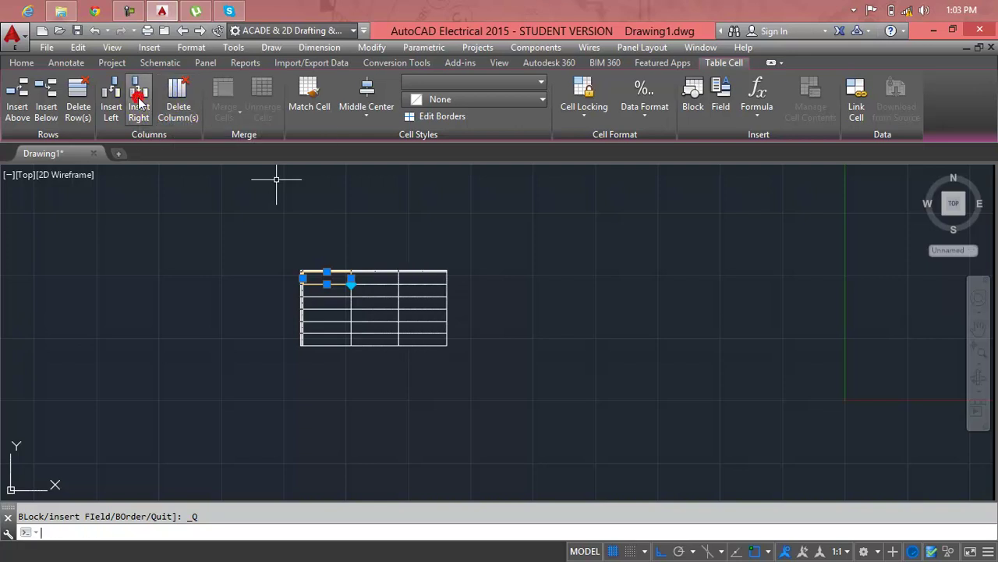
pyautogui.click(138, 99)
pyautogui.click(139, 99)
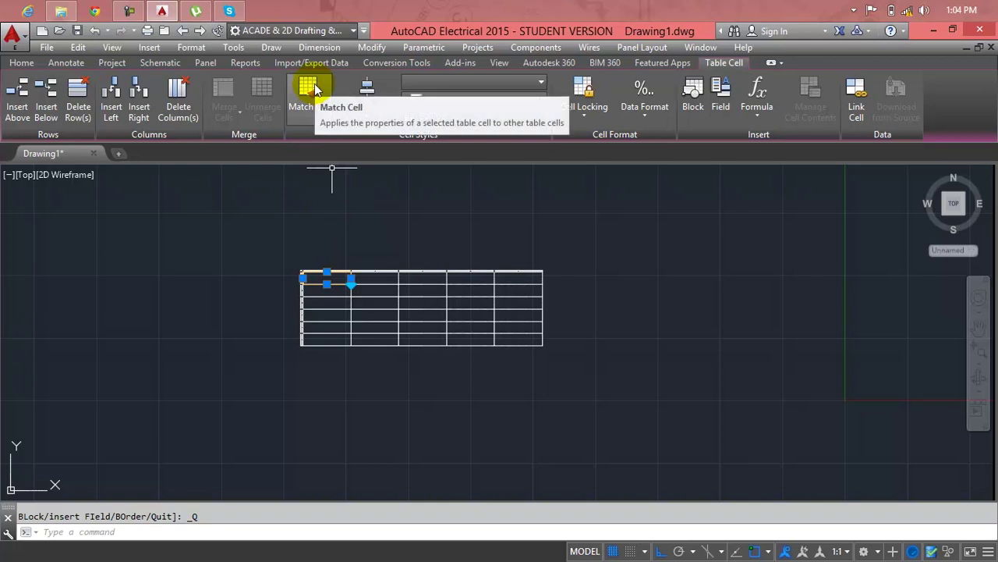
pyautogui.click(376, 114)
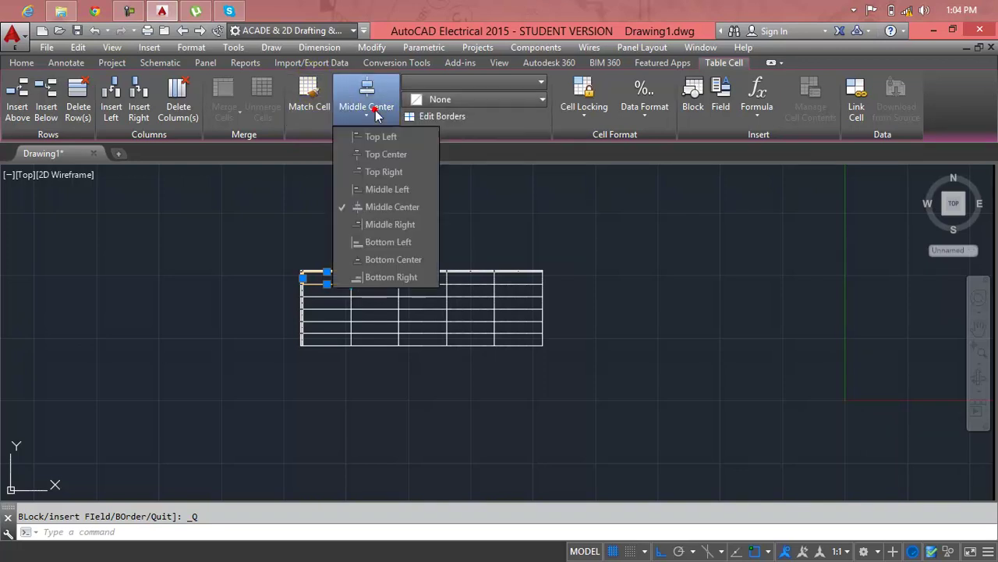
pyautogui.click(375, 110)
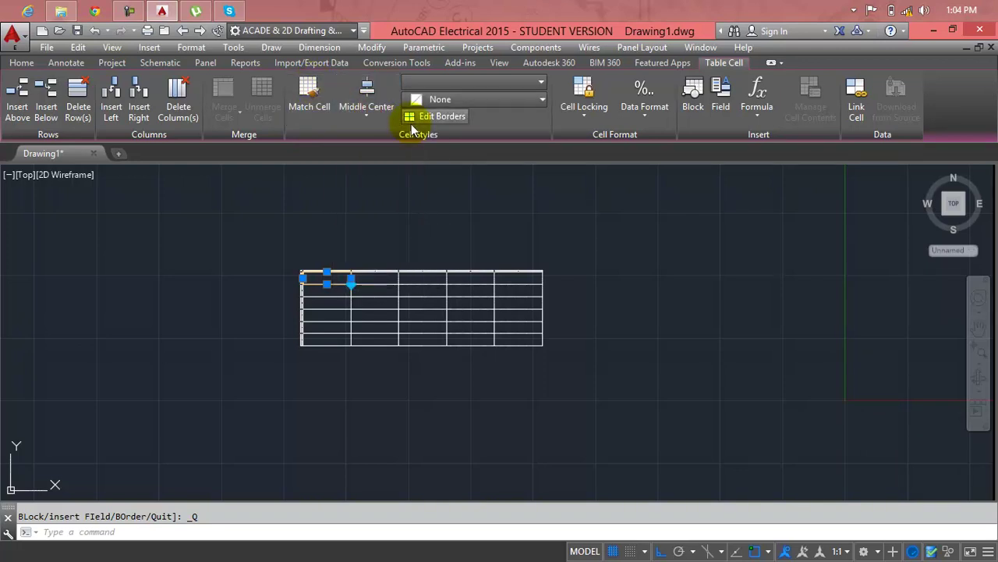
pyautogui.click(448, 105)
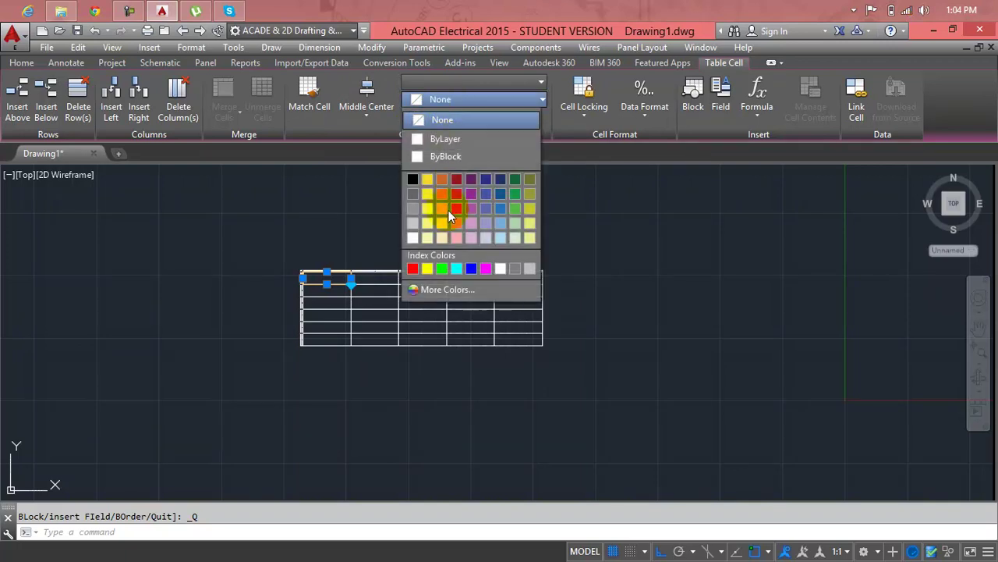
pyautogui.click(396, 338)
# Fill the background of all cells in the table's top row with orange 205,105,40.
pyautogui.moveTo(514, 275)
pyautogui.mouseDown()
pyautogui.moveTo(346, 272)
pyautogui.moveTo(515, 284)
pyautogui.mouseUp()
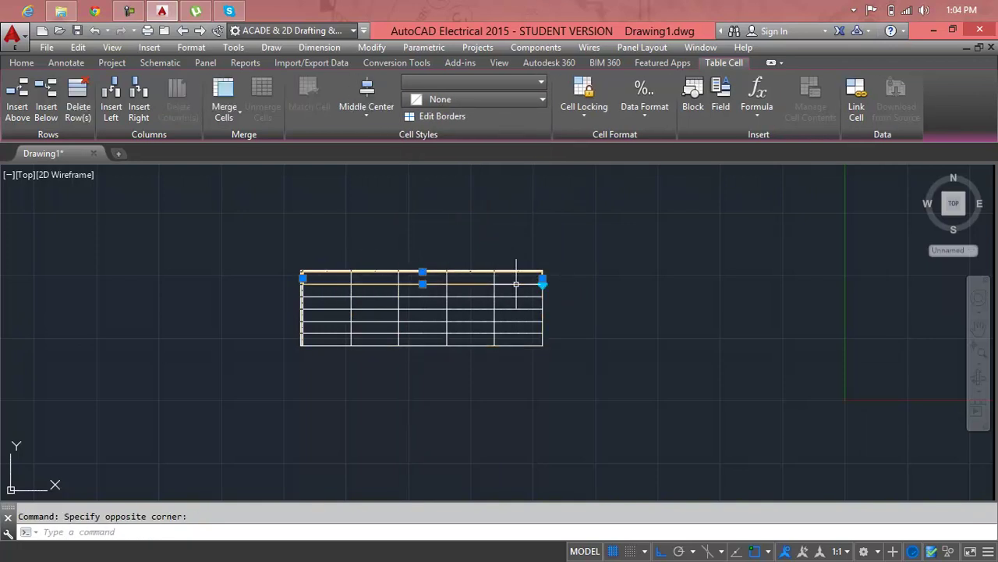
pyautogui.click(452, 99)
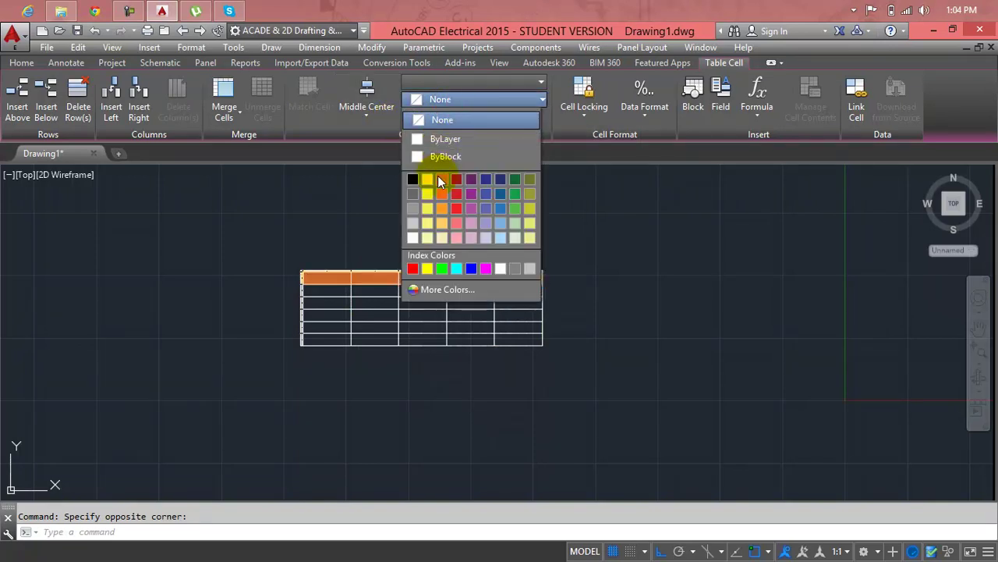
pyautogui.click(440, 179)
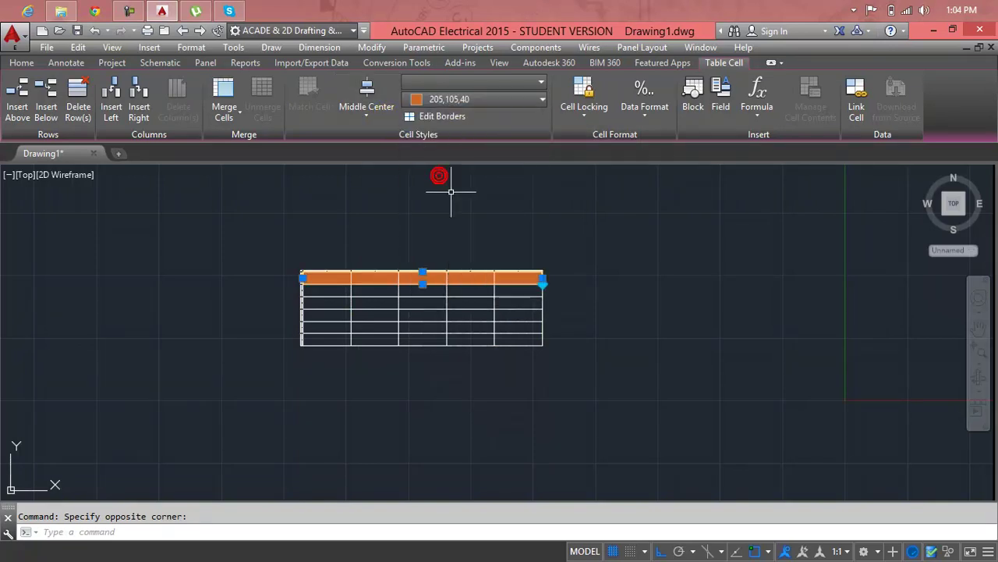
# Fill the background of the last column's cells below the top row with dark blue 41,49,137.
pyautogui.click(517, 289)
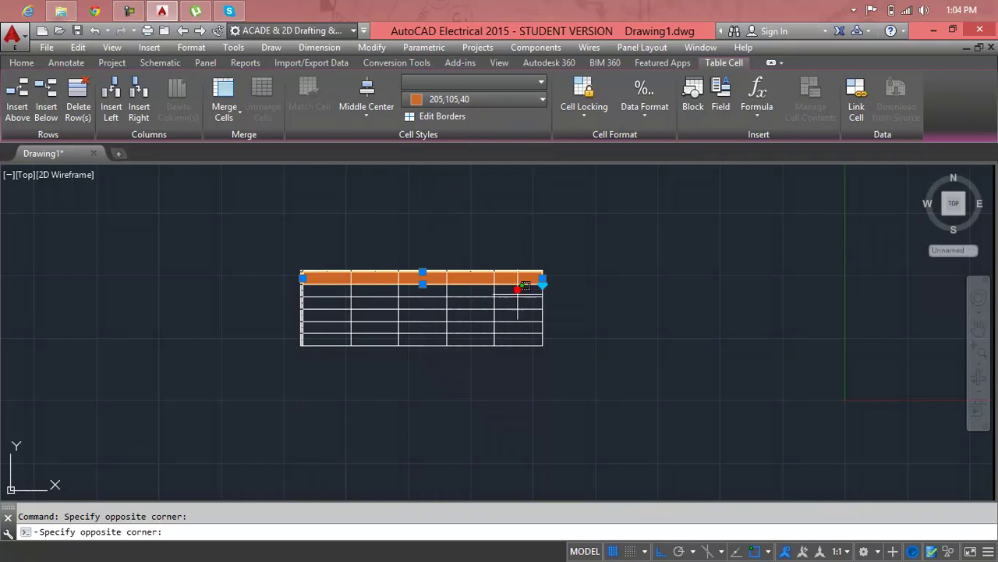
pyautogui.click(517, 354)
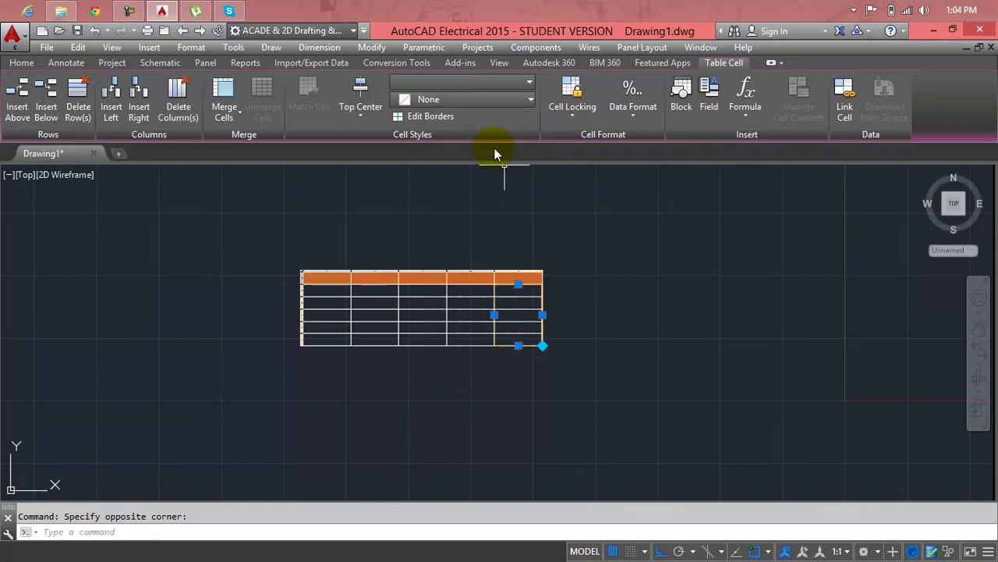
pyautogui.click(492, 105)
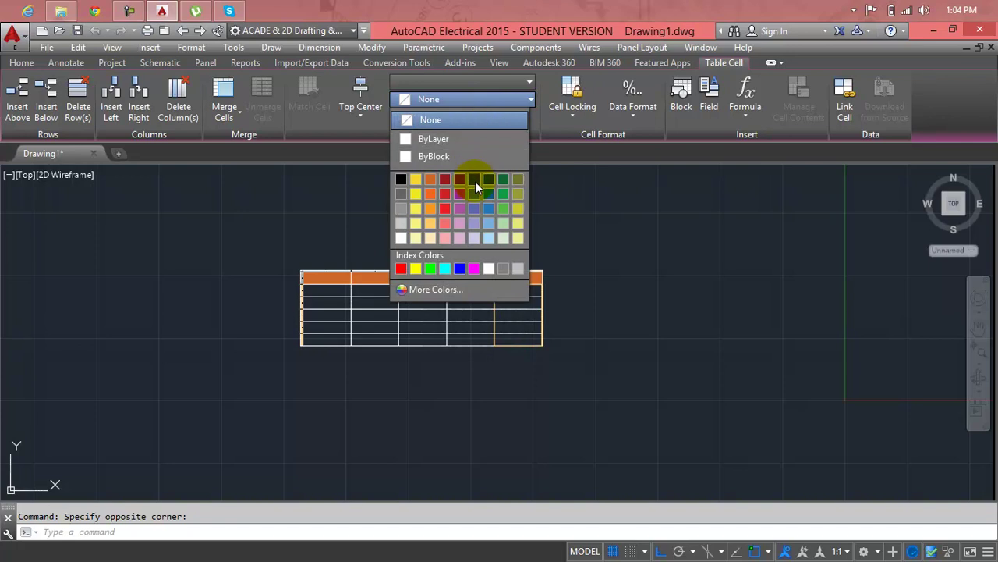
pyautogui.click(475, 181)
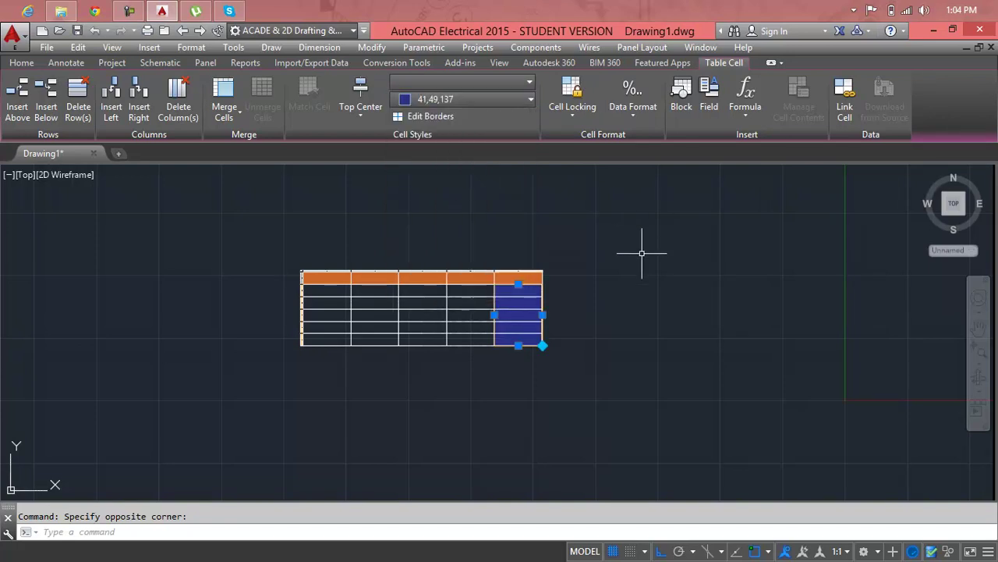
pyautogui.click(567, 113)
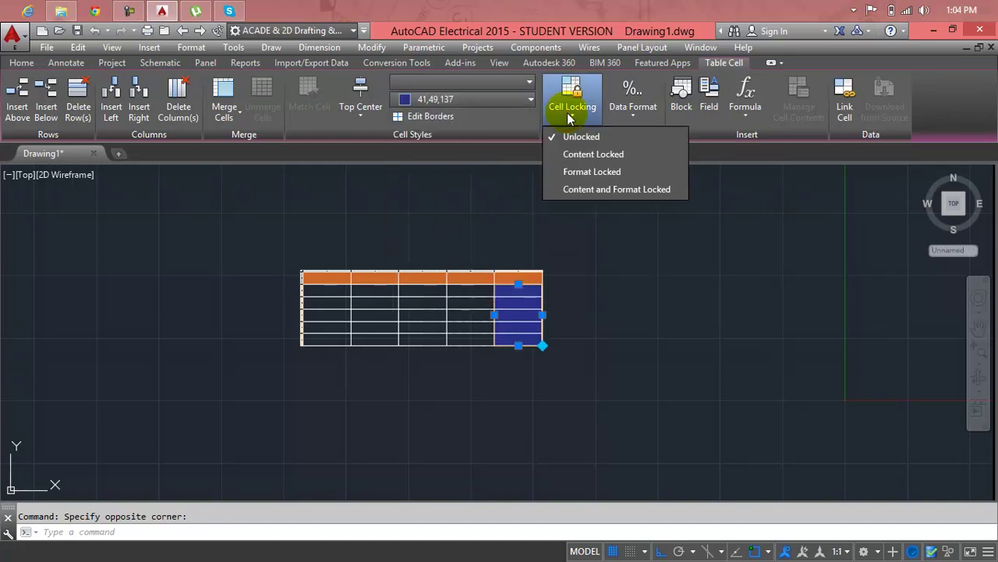
pyautogui.click(634, 116)
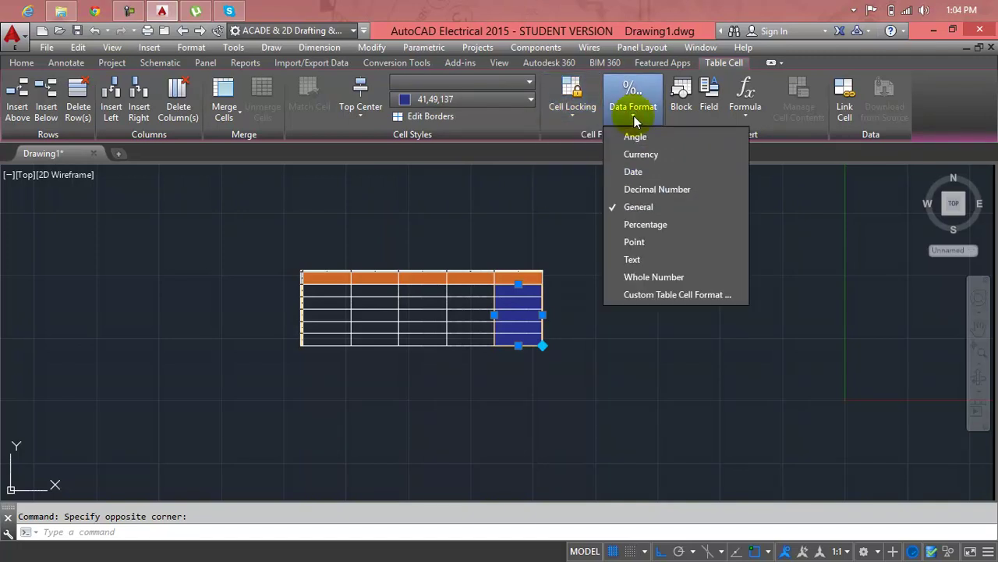
pyautogui.click(633, 115)
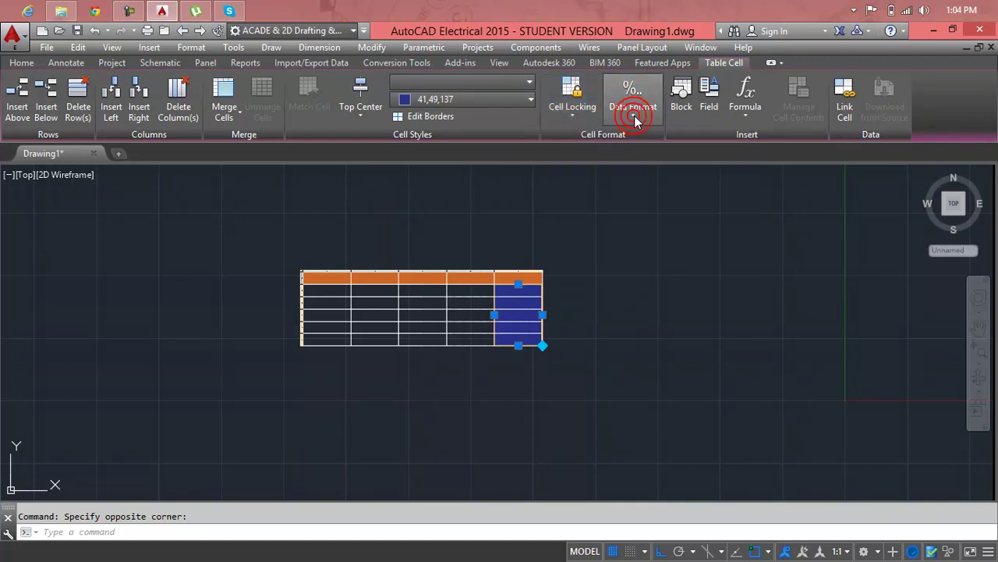
# Merge all cells of the table's orange top row into one cell with Merge By Row.
pyautogui.click(324, 290)
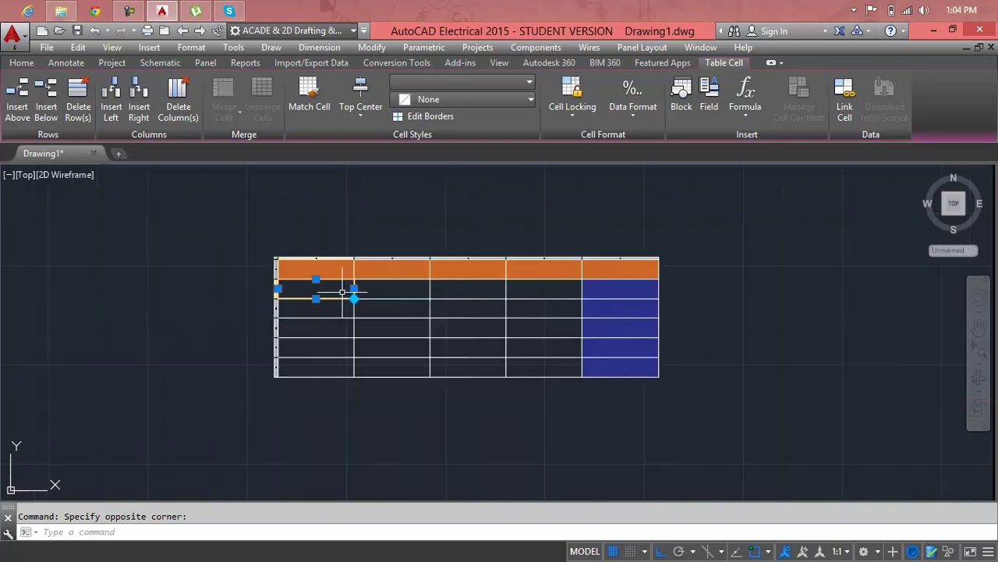
pyautogui.scroll(5, 347, 296)
pyautogui.scroll(-3, 373, 283)
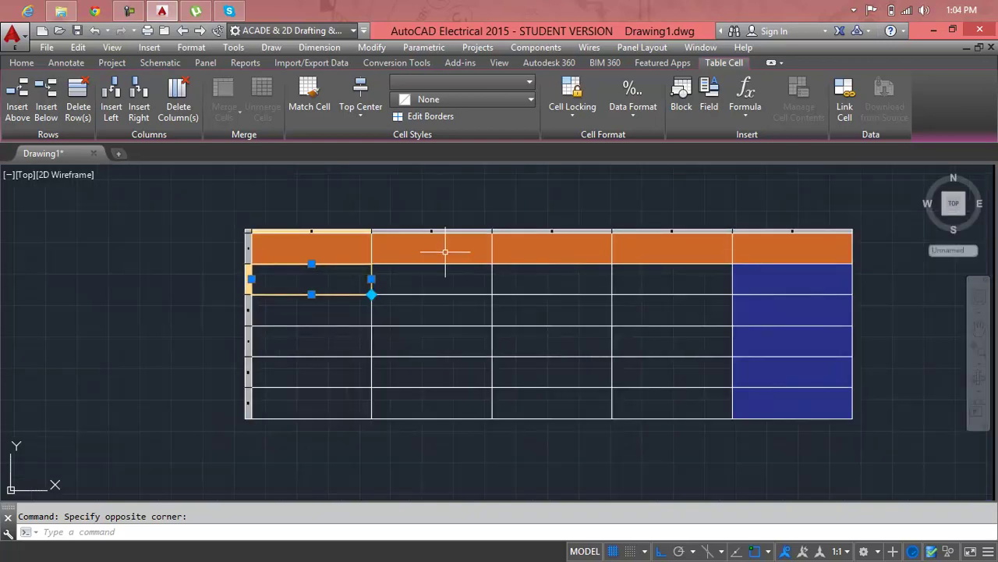
pyautogui.moveTo(792, 251); pyautogui.dragTo(358, 244)
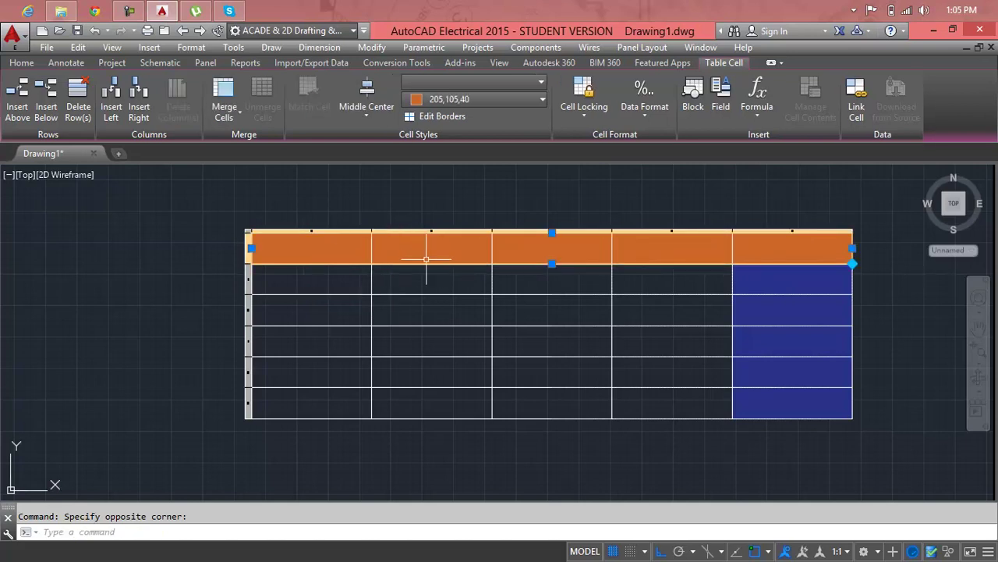
pyautogui.click(228, 96)
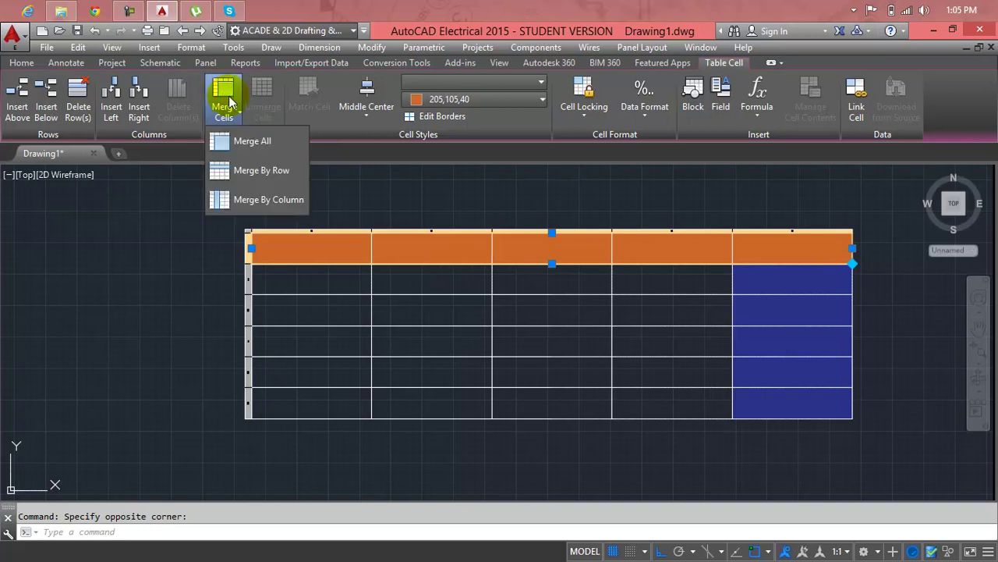
pyautogui.click(251, 176)
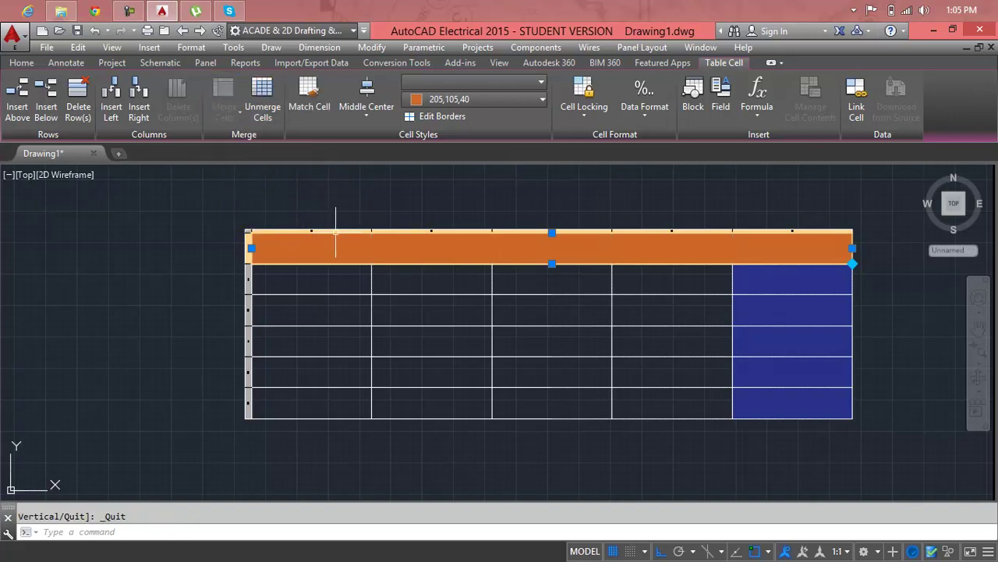
# Set the background fill of the merged top cell to None.
pyautogui.click(356, 284)
pyautogui.click(400, 283)
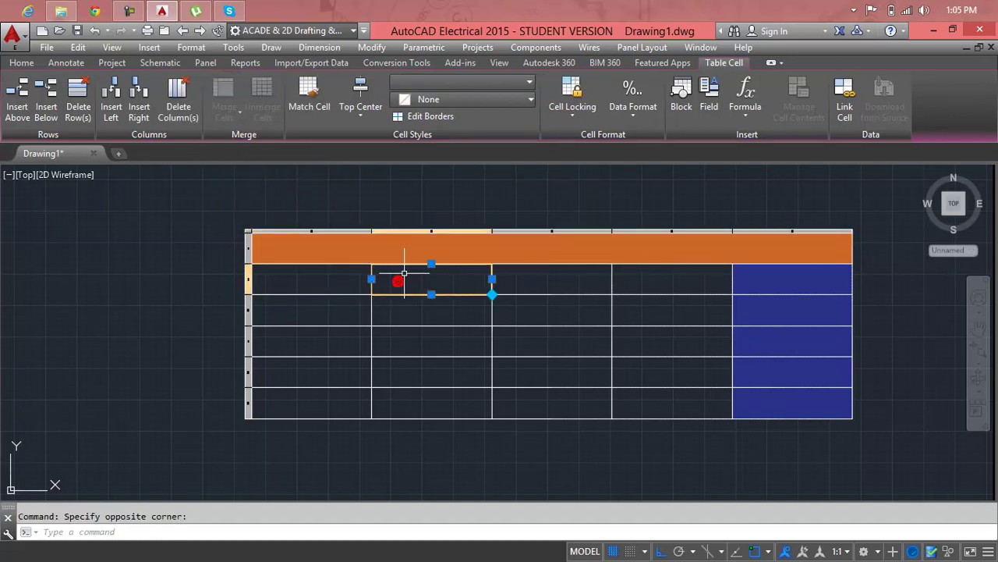
pyautogui.click(409, 256)
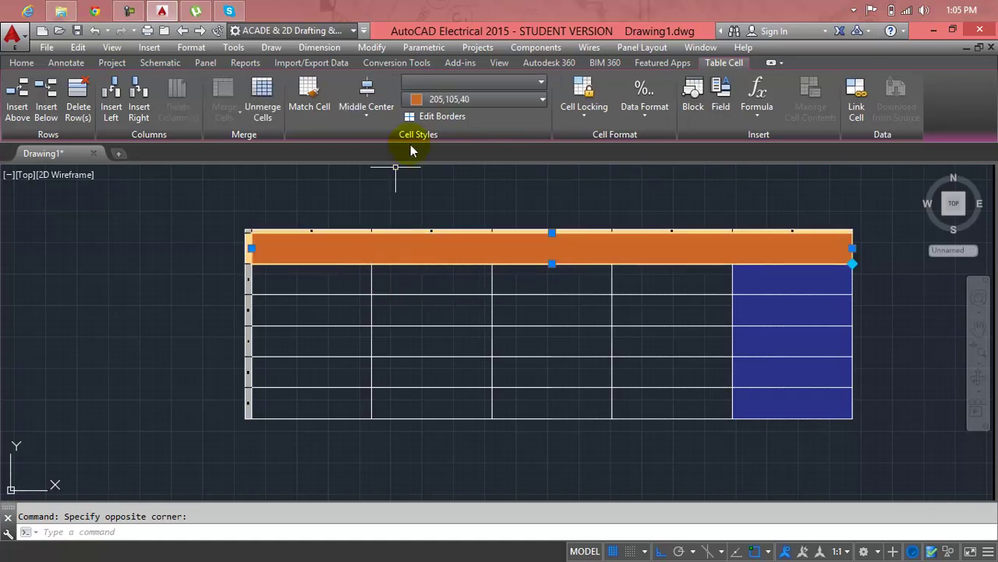
pyautogui.click(457, 103)
pyautogui.click(451, 122)
pyautogui.click(500, 298)
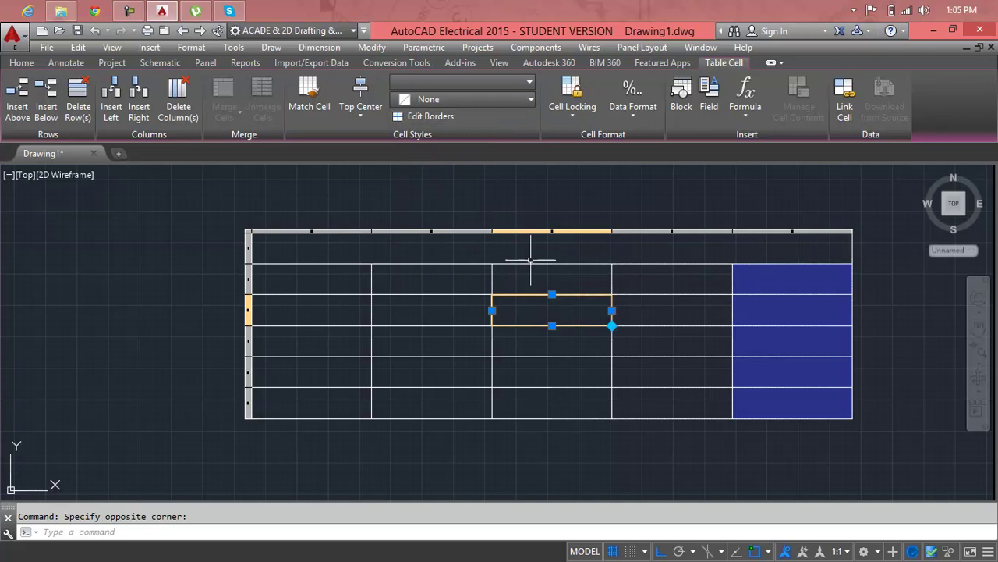
# Enter "table" as the text of the merged top cell and finish editing the cell.
pyautogui.click(530, 258)
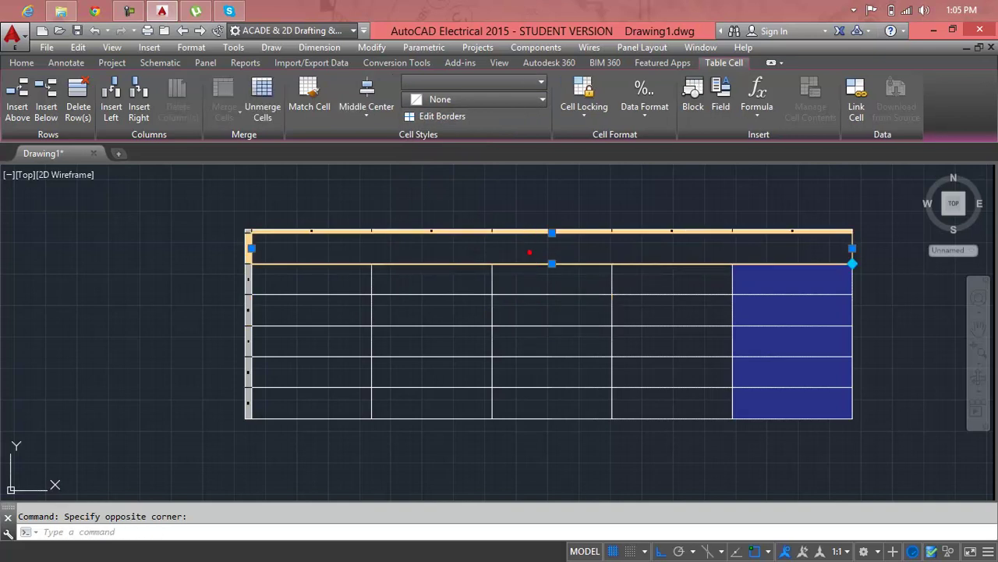
pyautogui.doubleClick(529, 252)
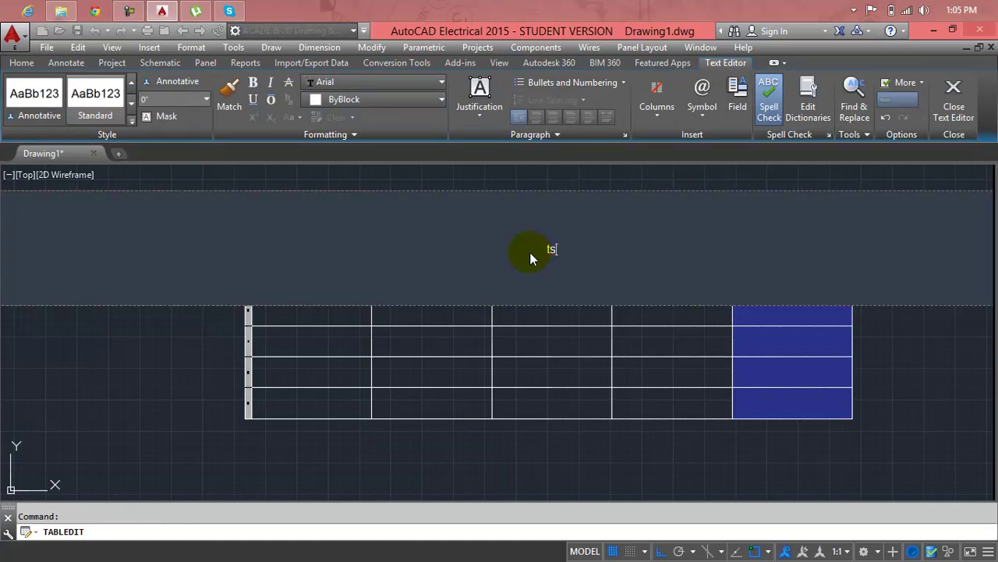
pyautogui.write('ble')
pyautogui.click(543, 324)
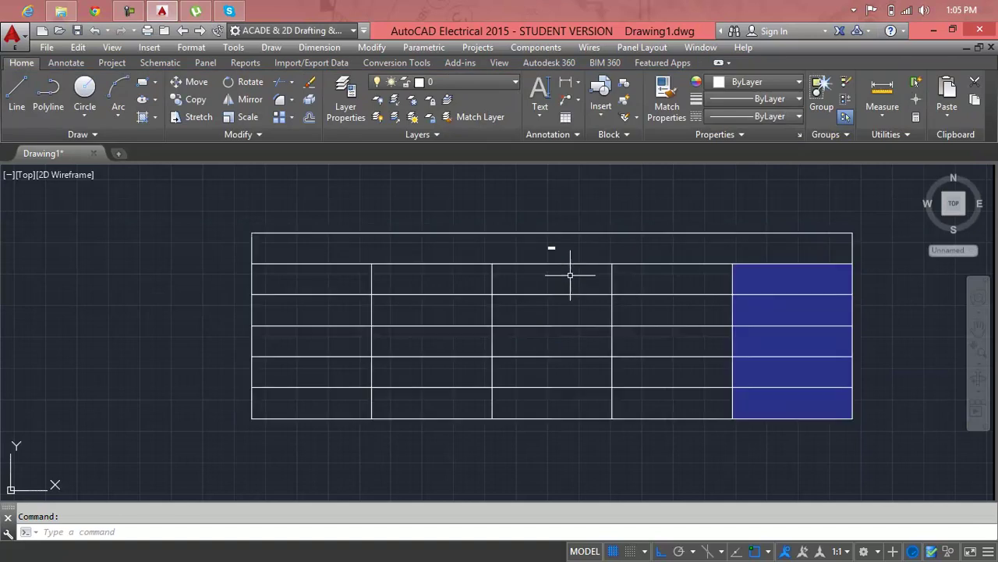
# Set the text height of "table" in the merged top cell to 3" and finish editing the cell.
pyautogui.scroll(5, 557, 248)
pyautogui.click(551, 262)
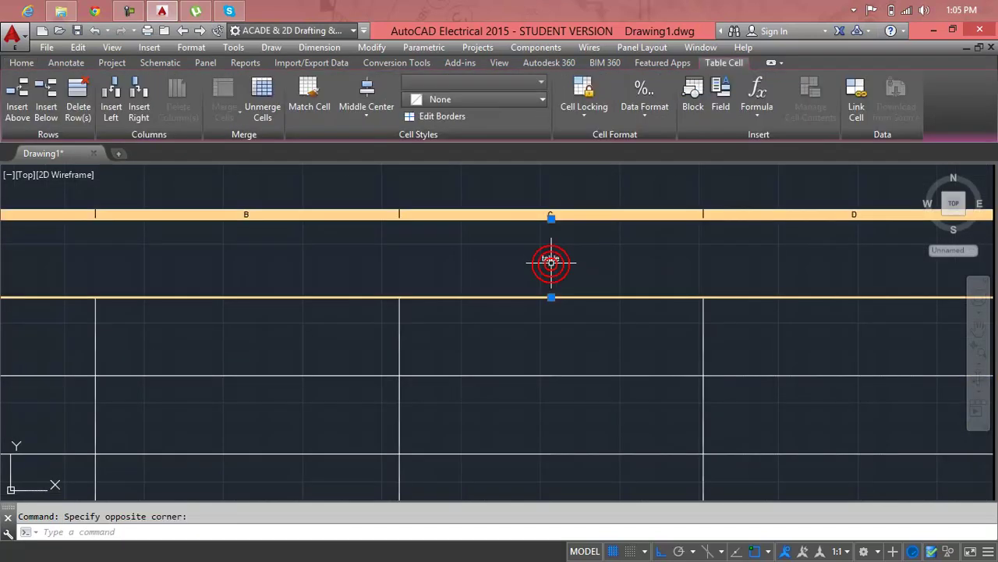
pyautogui.doubleClick(551, 258)
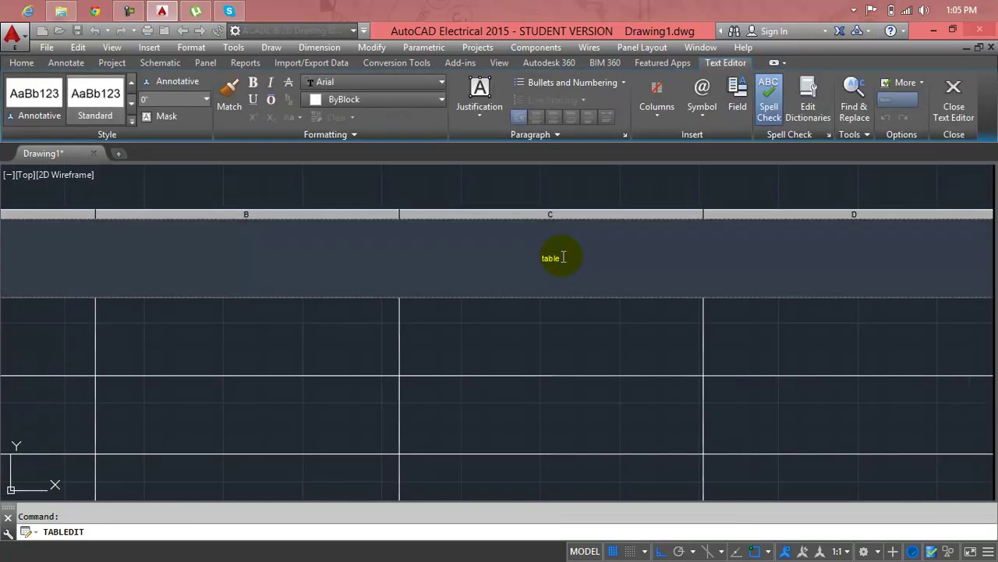
pyautogui.click(207, 100)
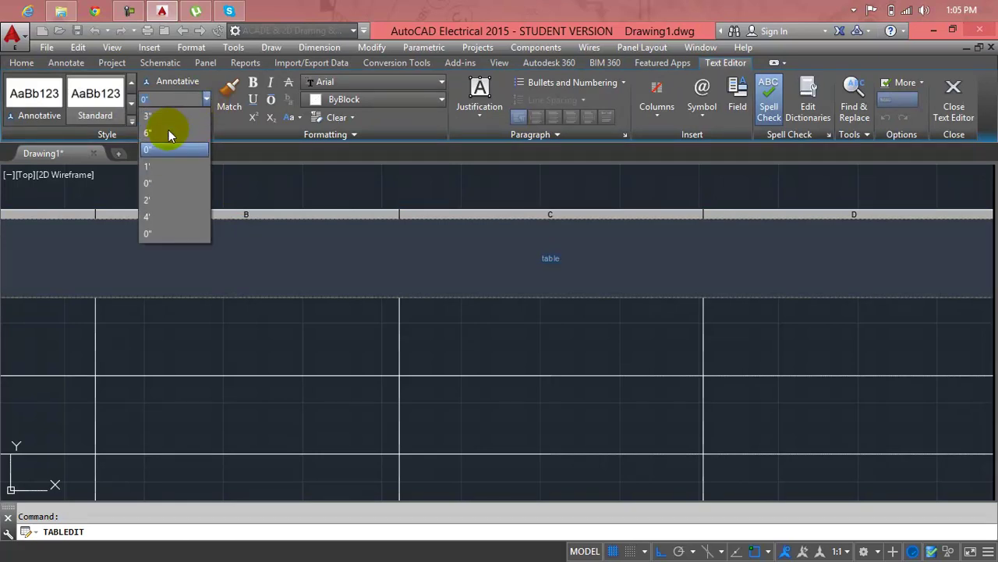
pyautogui.click(168, 123)
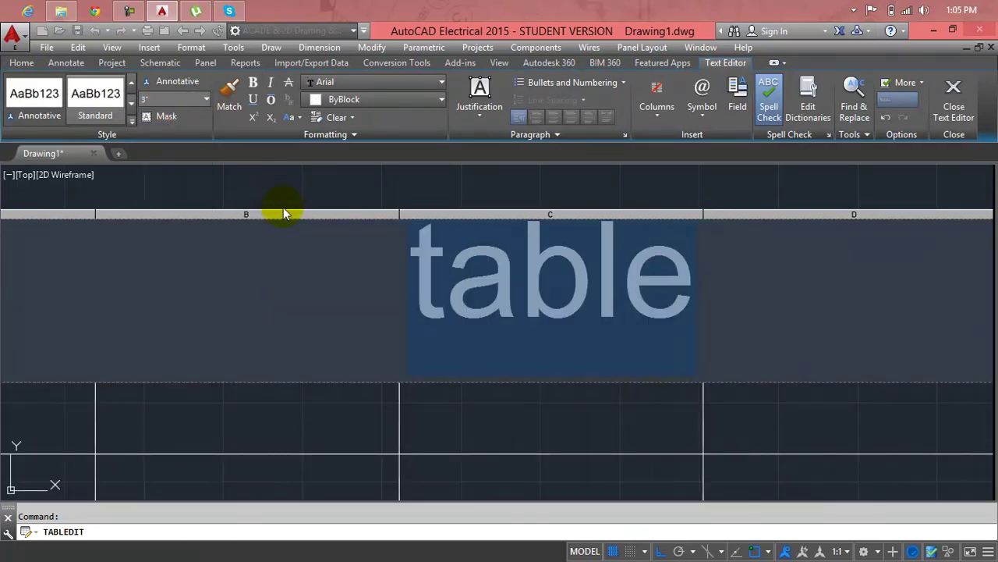
pyautogui.click(313, 263)
pyautogui.click(347, 403)
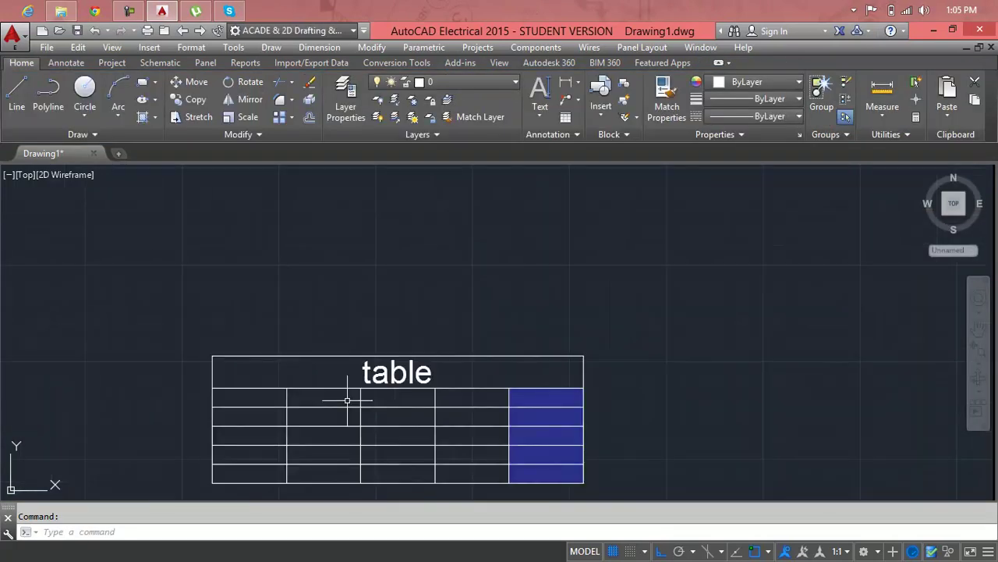
# Narrow the table's first two columns by stretching their right borders toward the left edge of the table.
pyautogui.moveTo(385, 422); pyautogui.dragTo(421, 341, button='middle')
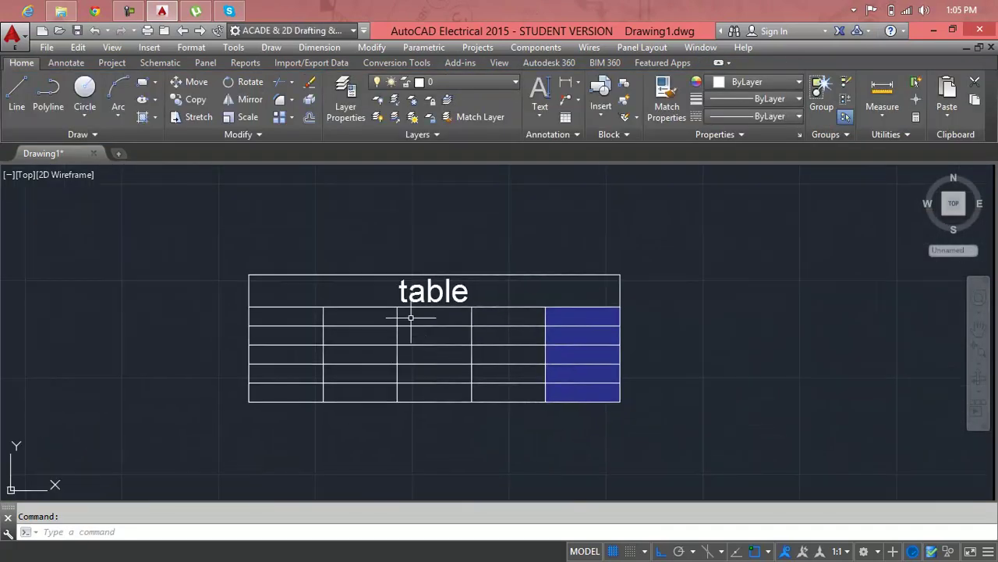
pyautogui.click(323, 315)
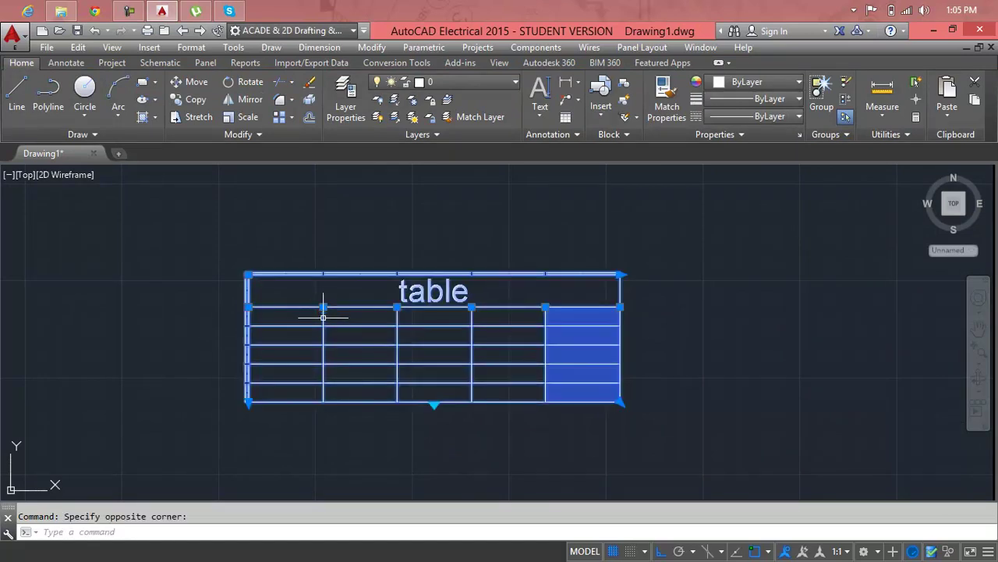
pyautogui.click(323, 307)
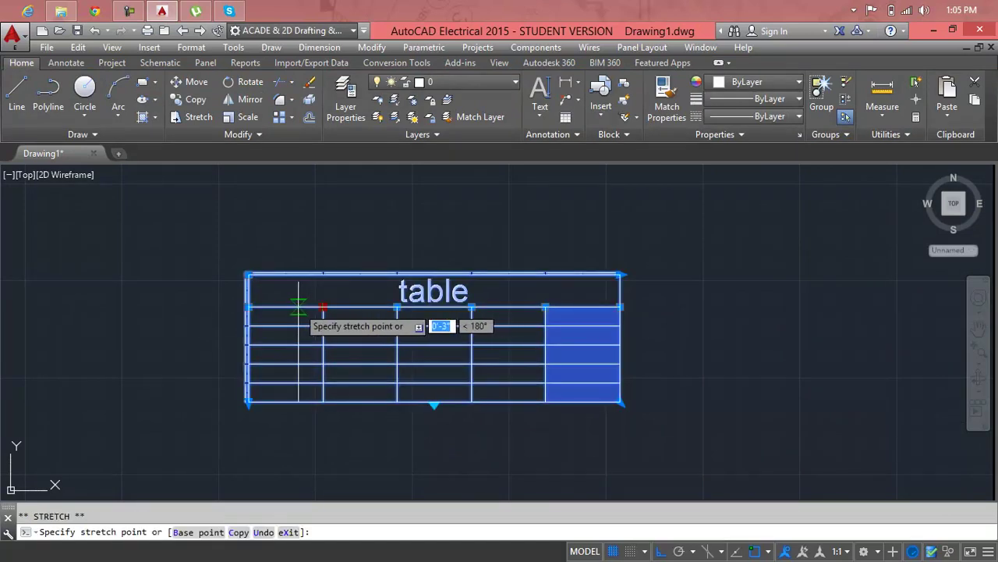
pyautogui.click(281, 307)
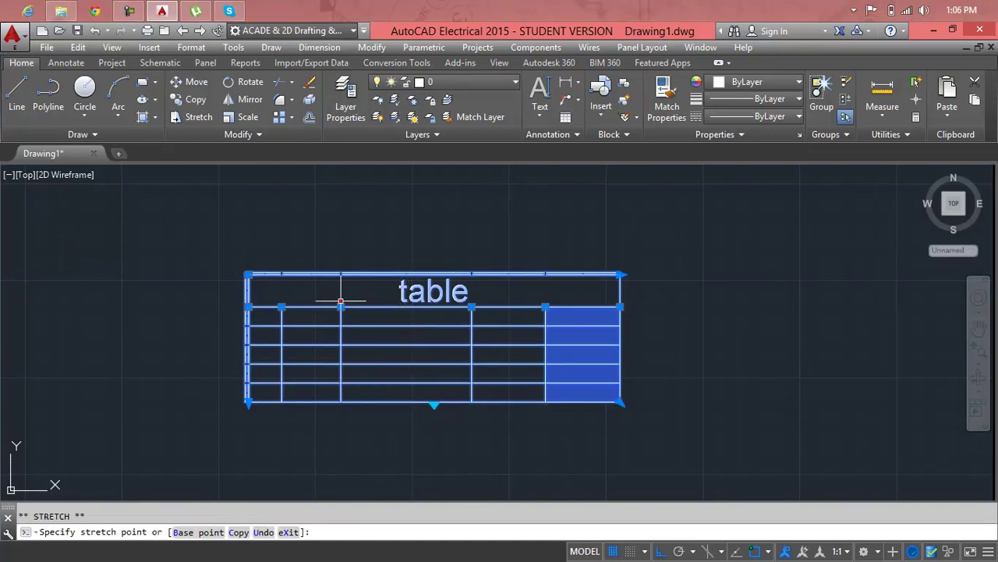
pyautogui.click(341, 320)
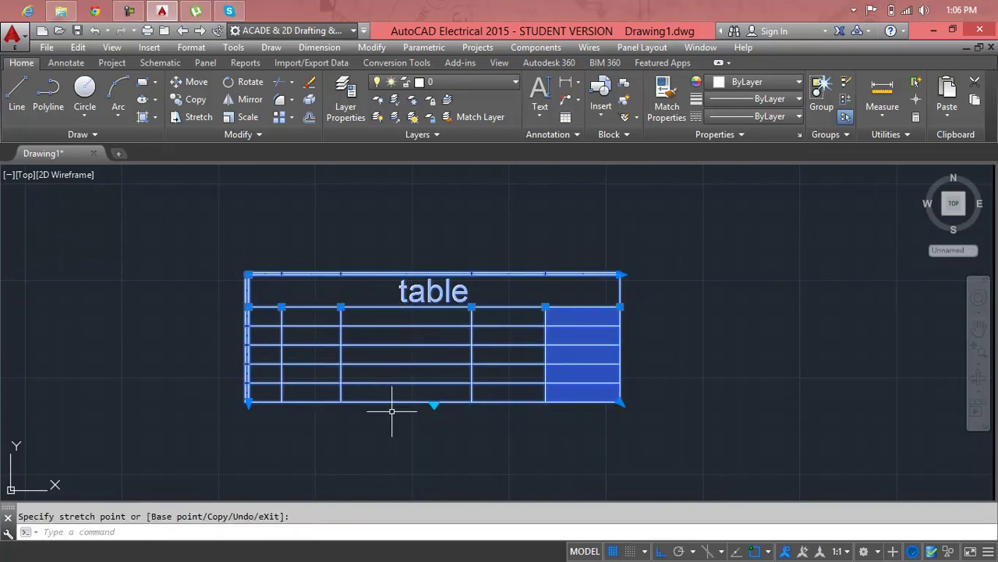
# Select all cells of the first four columns below the title row and examine the available merge options.
pyautogui.click(468, 335)
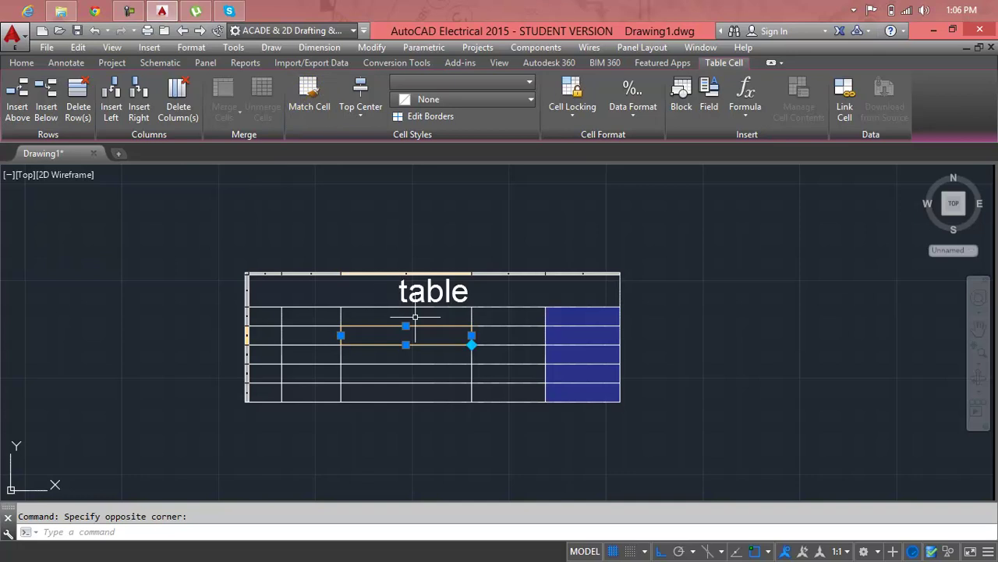
pyautogui.click(499, 391)
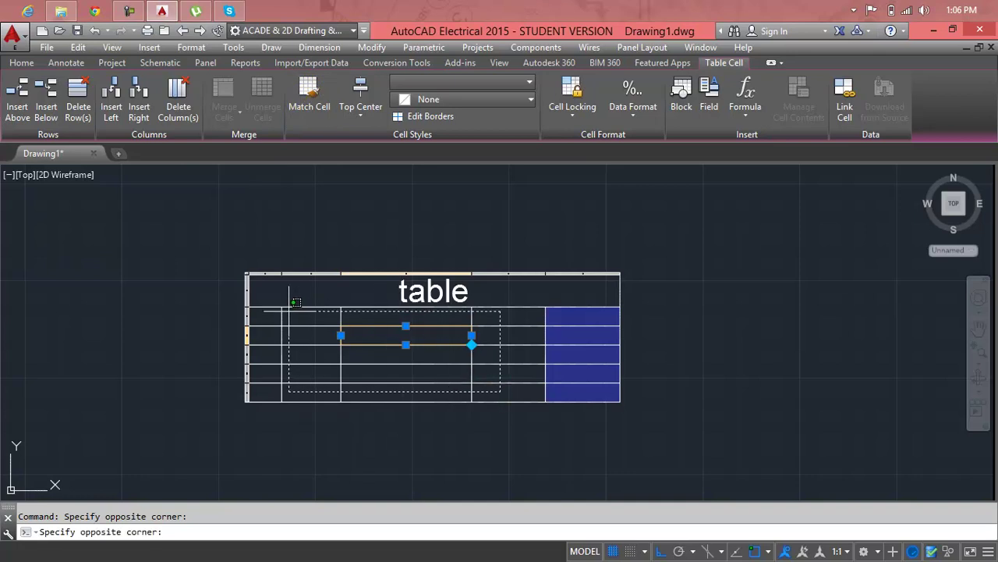
pyautogui.click(273, 298)
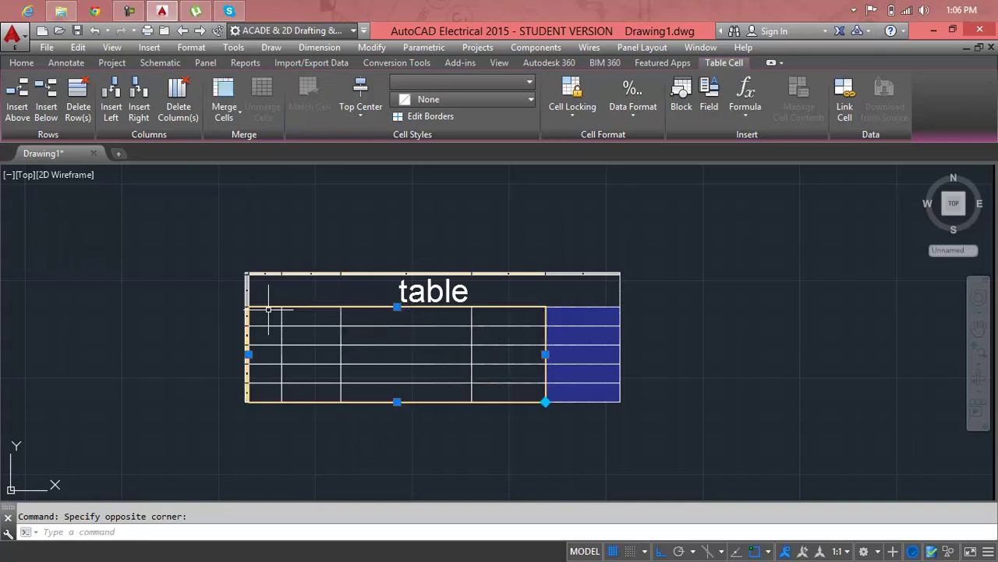
pyautogui.click(368, 115)
pyautogui.click(370, 116)
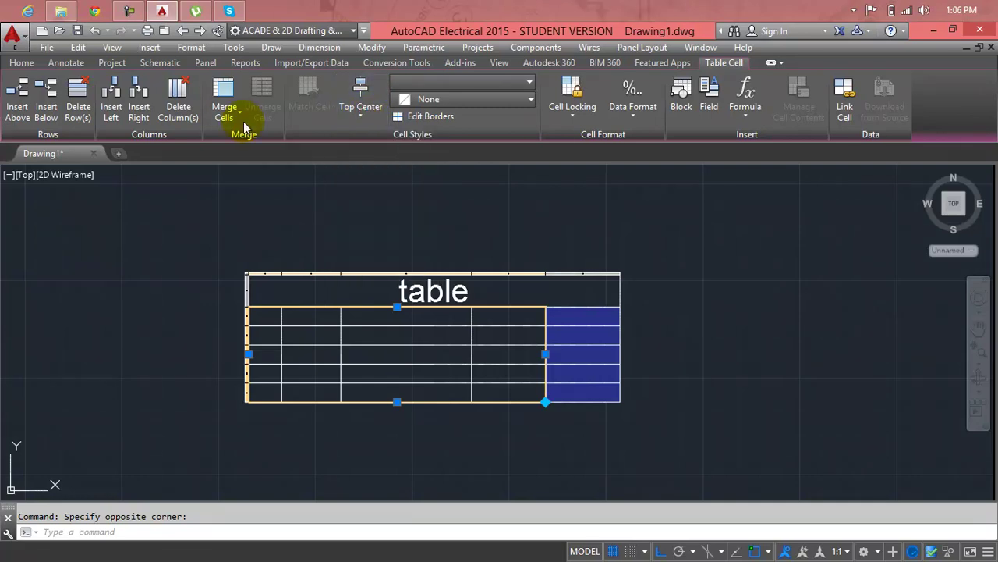
pyautogui.click(234, 117)
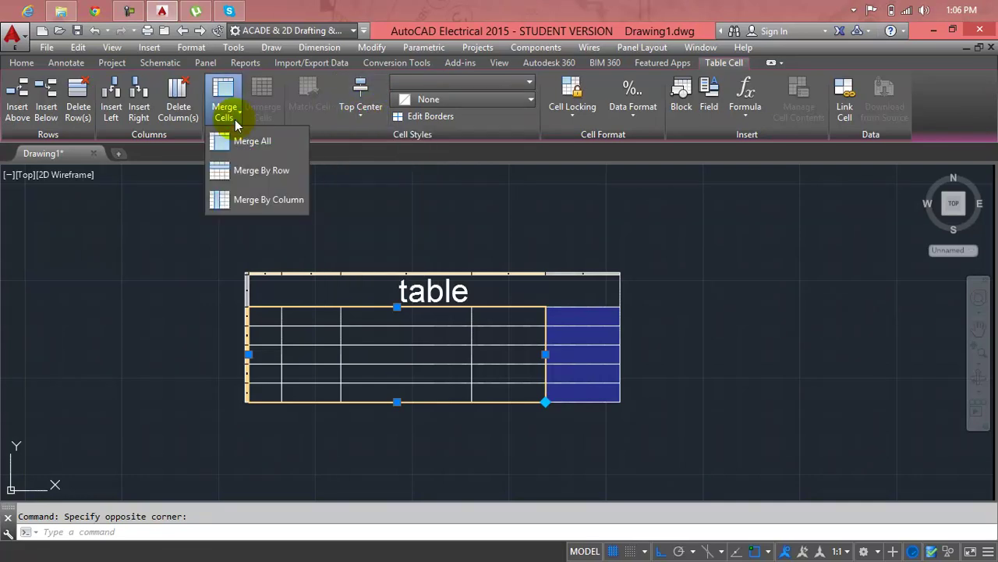
pyautogui.click(235, 119)
pyautogui.click(286, 321)
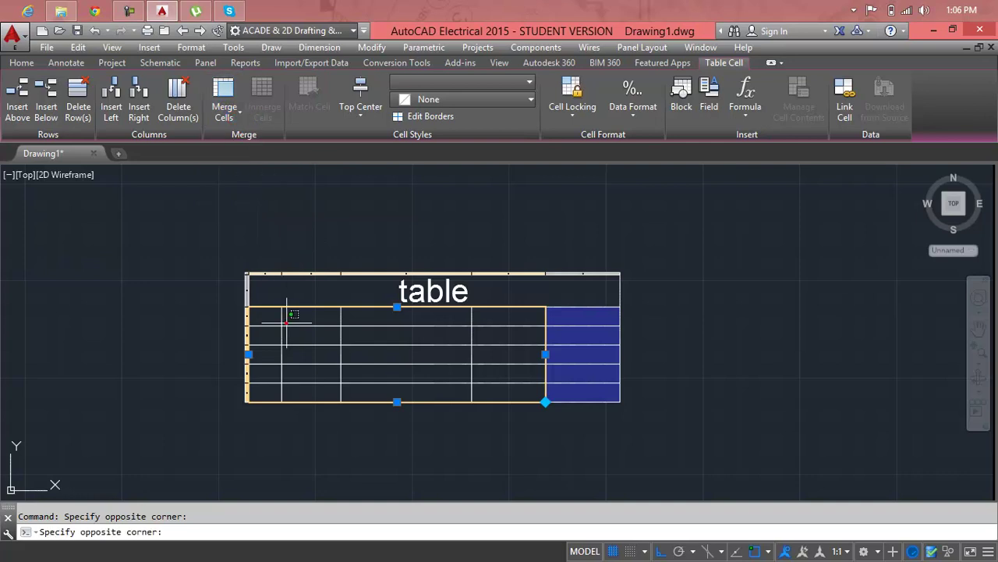
pyautogui.click(312, 316)
pyautogui.click(313, 315)
pyautogui.click(312, 336)
pyautogui.click(265, 295)
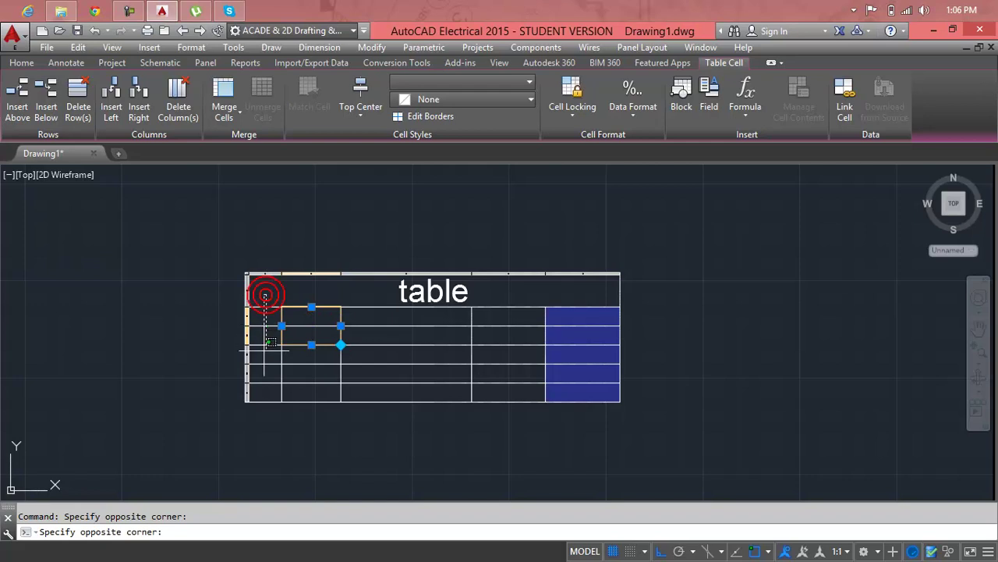
pyautogui.click(262, 405)
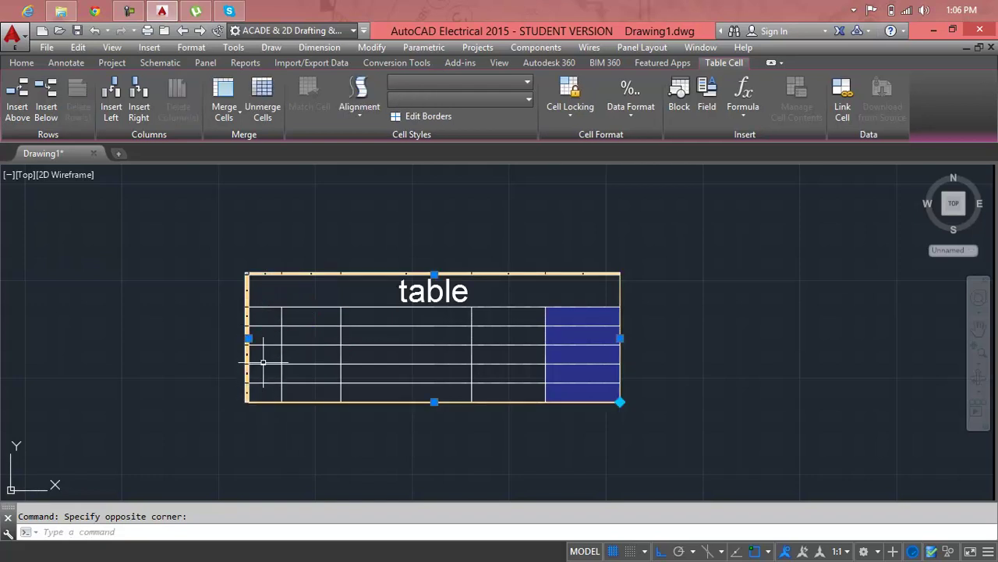
# Merge the first column's top two cells below the title row with Merge By Column.
pyautogui.click(263, 316)
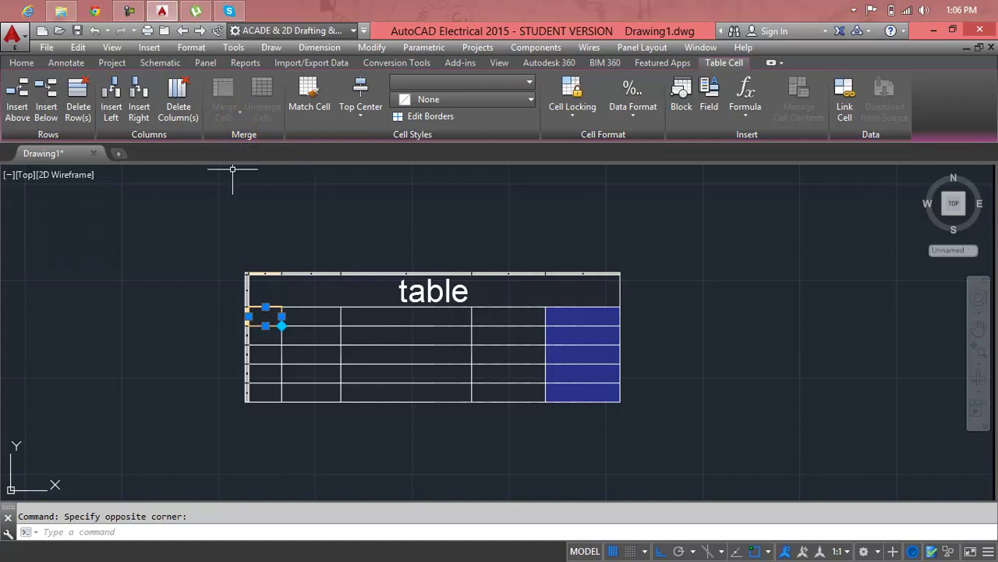
pyautogui.click(267, 316)
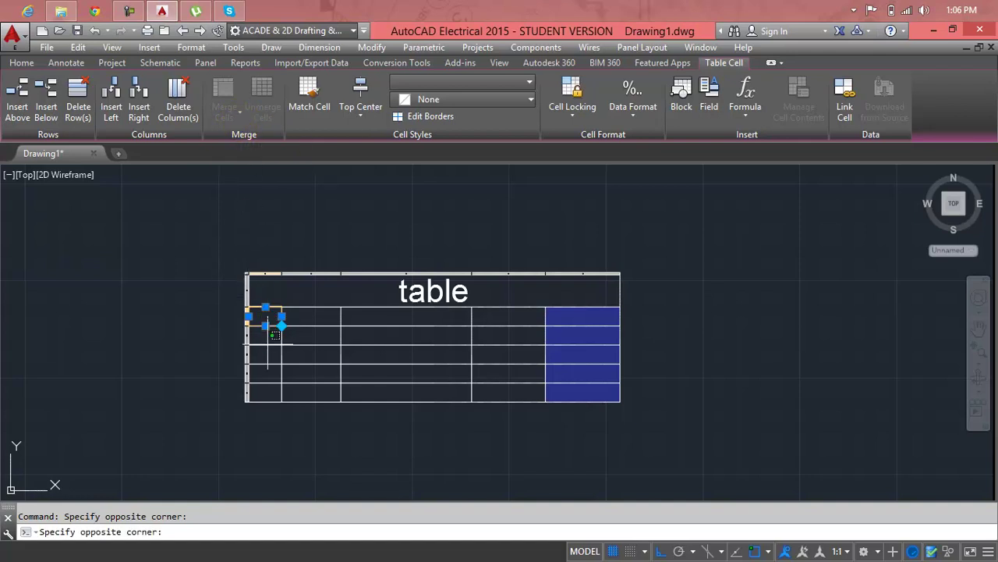
pyautogui.click(266, 344)
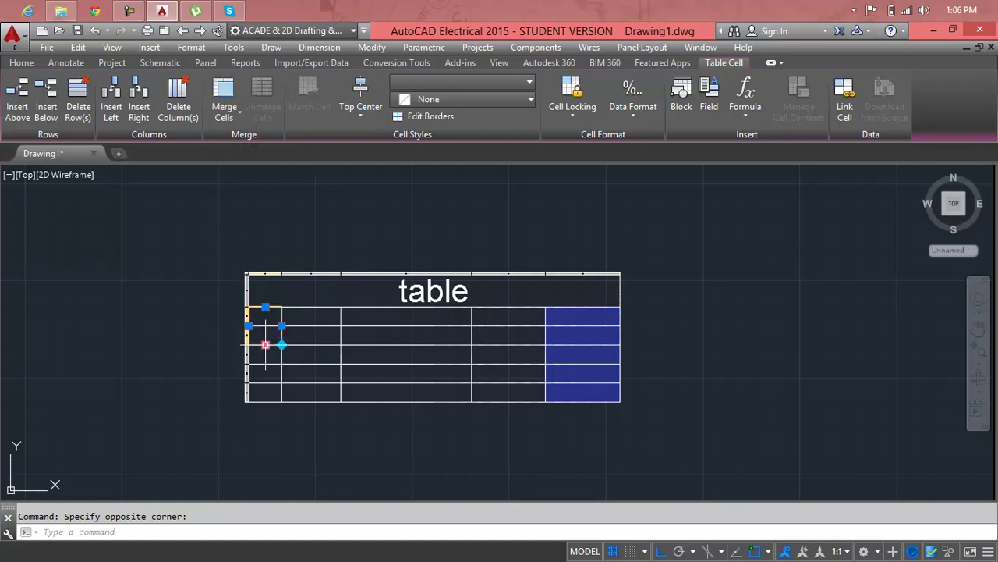
pyautogui.click(236, 116)
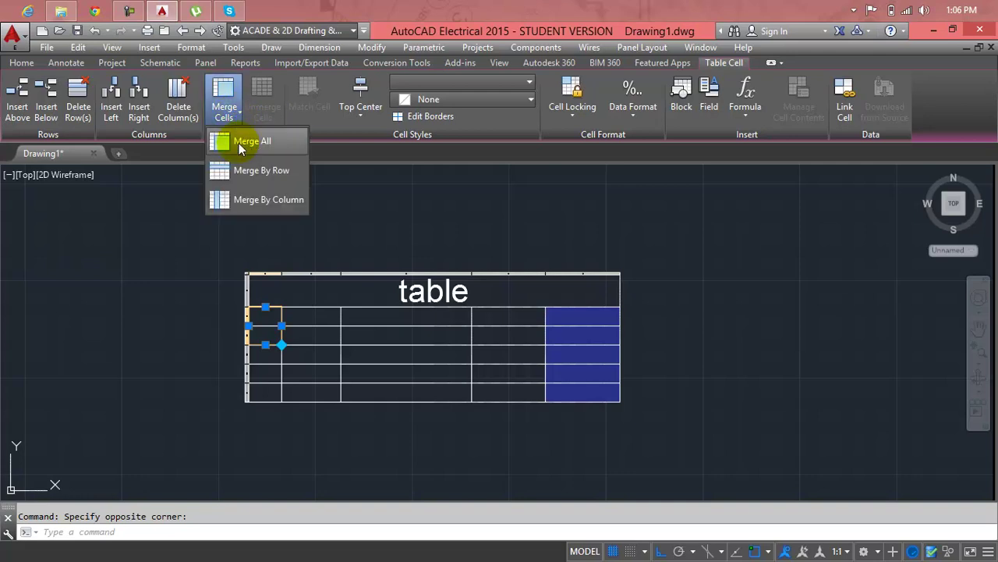
pyautogui.click(250, 201)
# Try Merge By Column on the whole table with the title row included, and undo that merge.
pyautogui.click(302, 351)
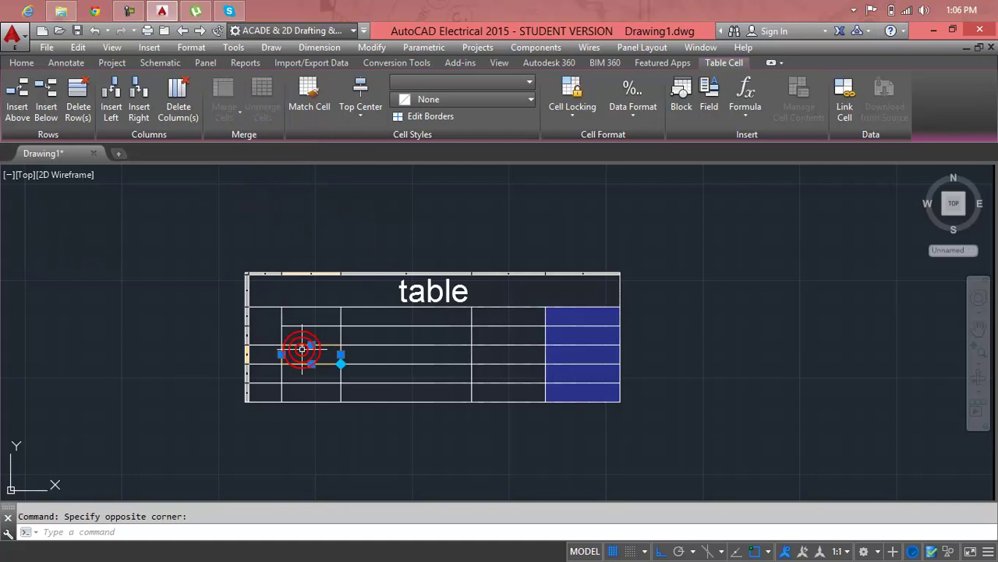
pyautogui.click(266, 300)
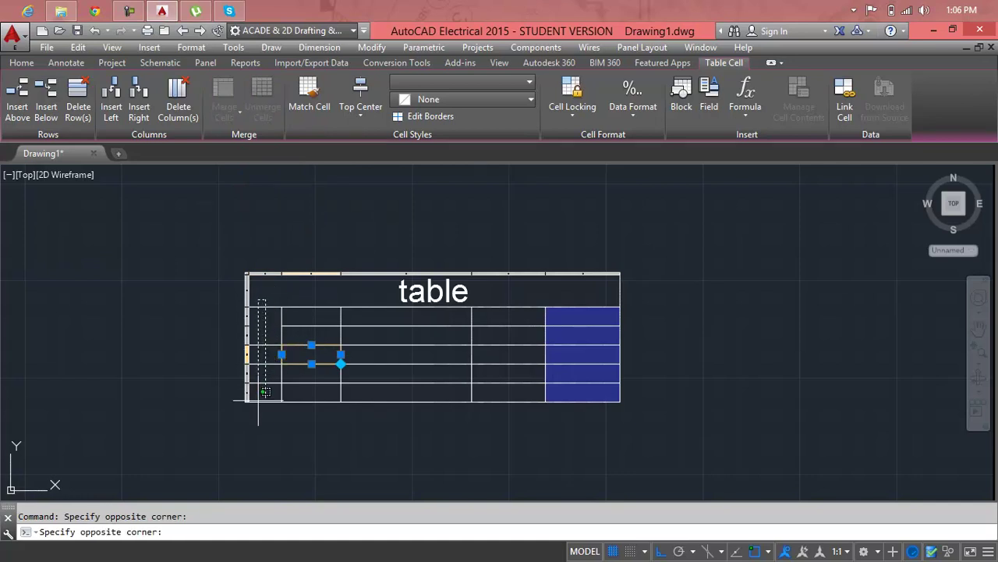
pyautogui.click(258, 400)
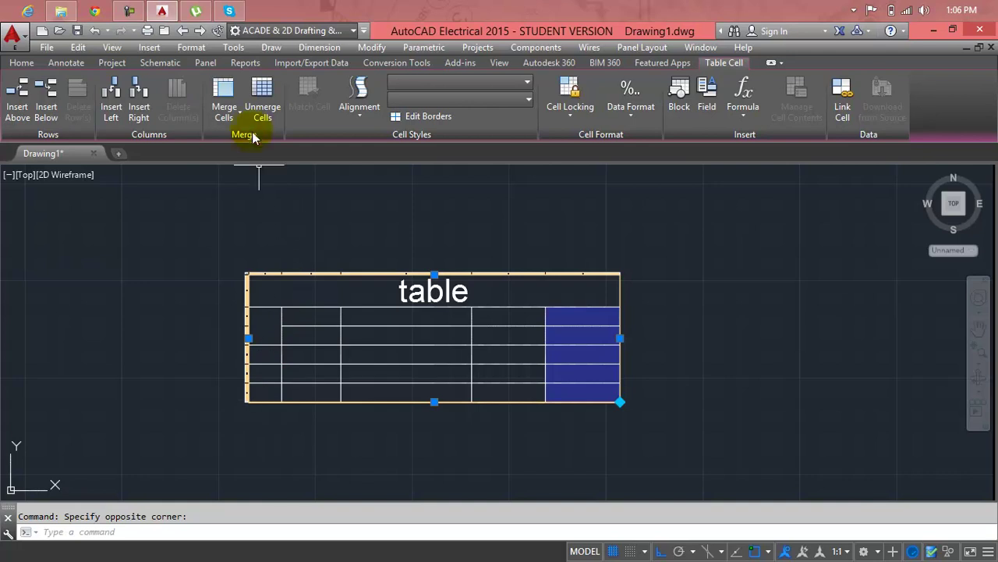
pyautogui.click(224, 113)
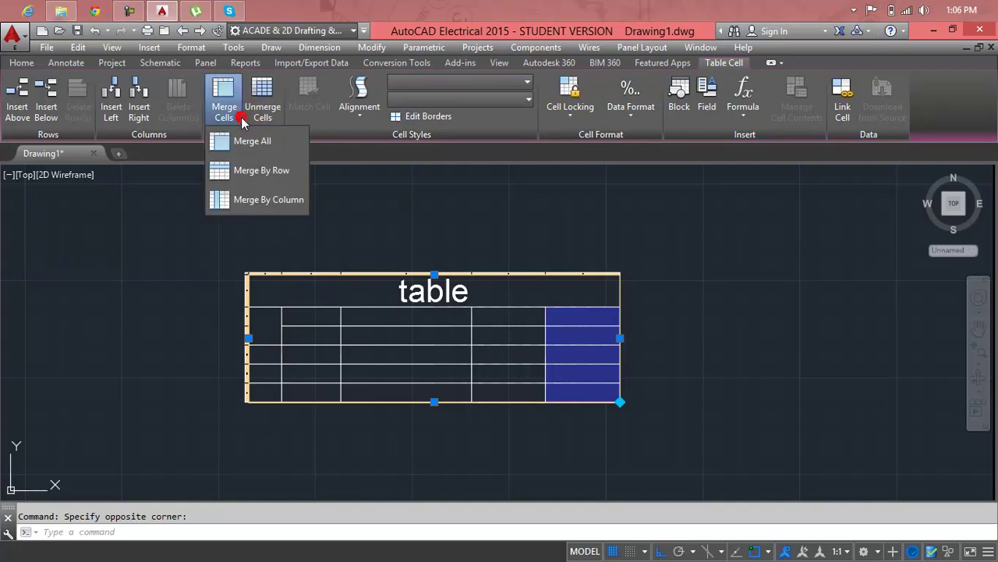
pyautogui.click(258, 202)
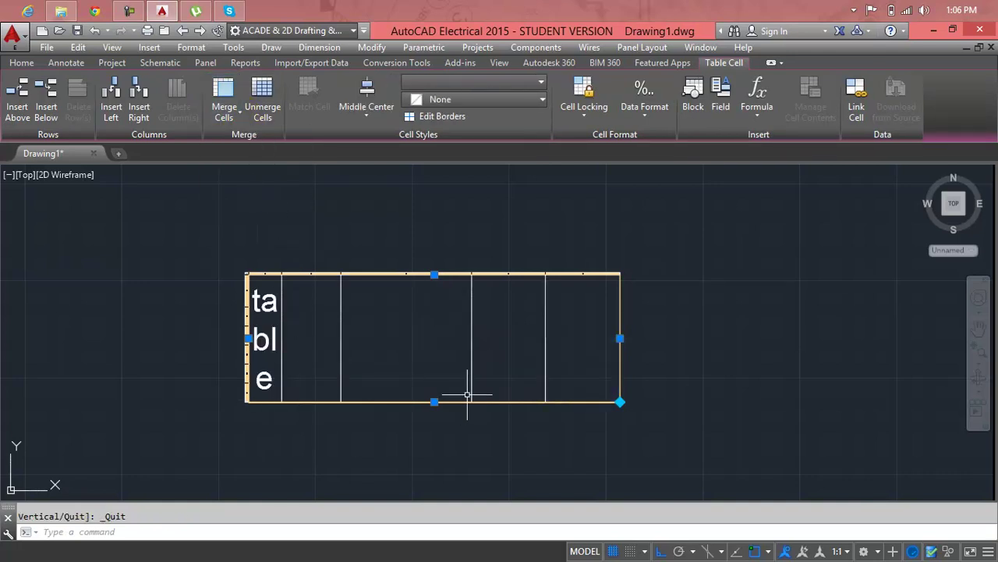
pyautogui.hotkey('ctrl', 'z')
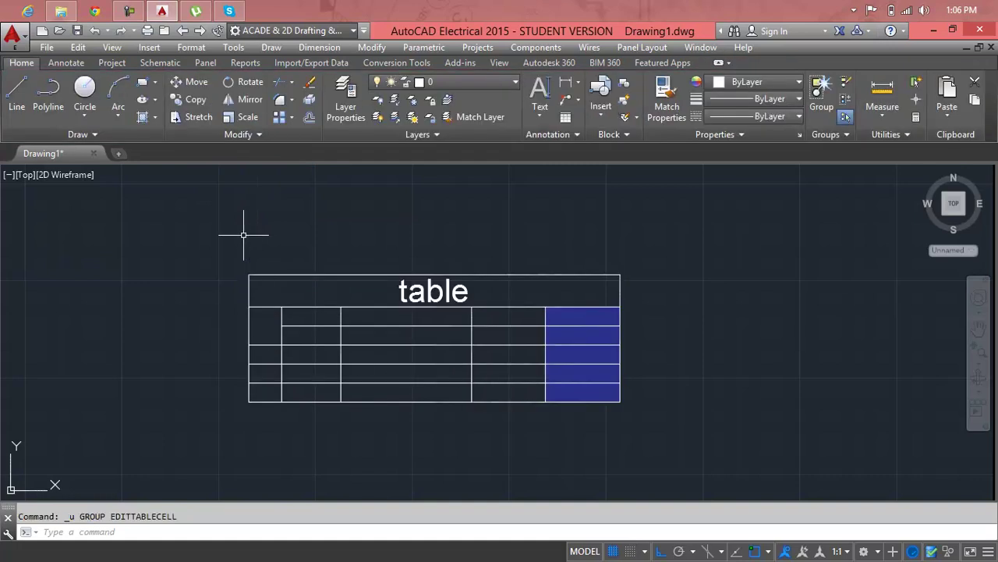
# Merge all first-column cells below the title row into one cell with Merge By Column.
pyautogui.click(266, 320)
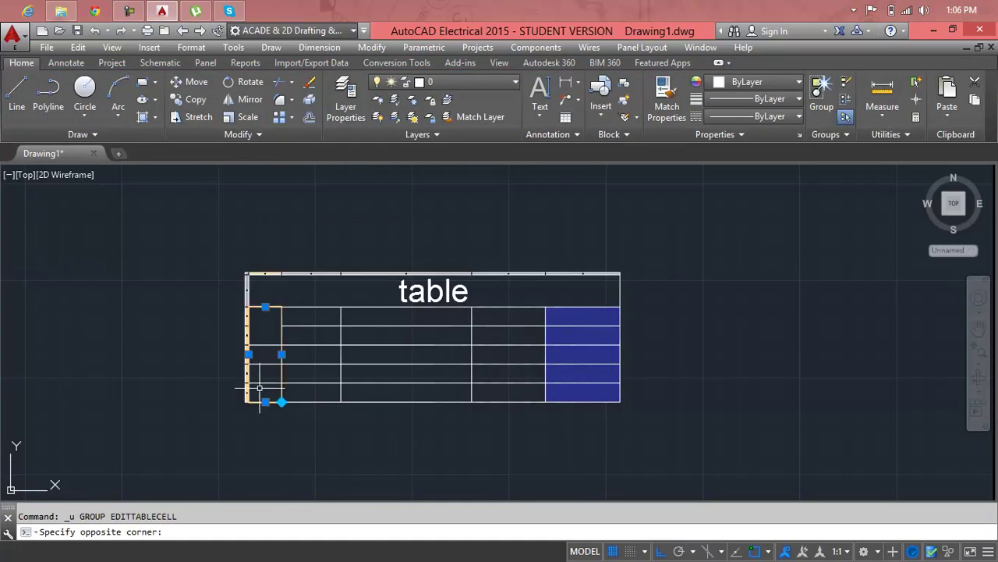
pyautogui.click(263, 392)
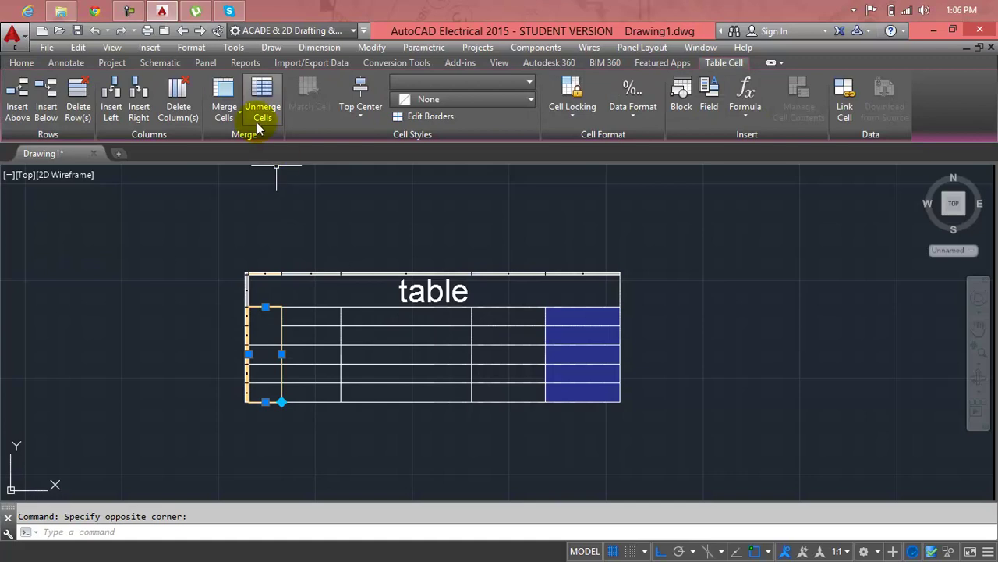
pyautogui.click(224, 113)
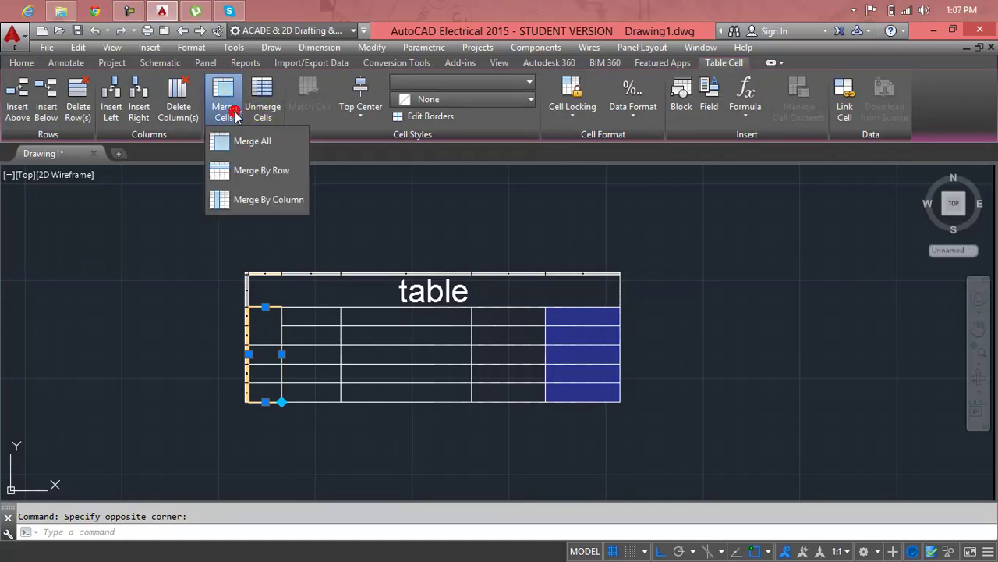
pyautogui.click(250, 199)
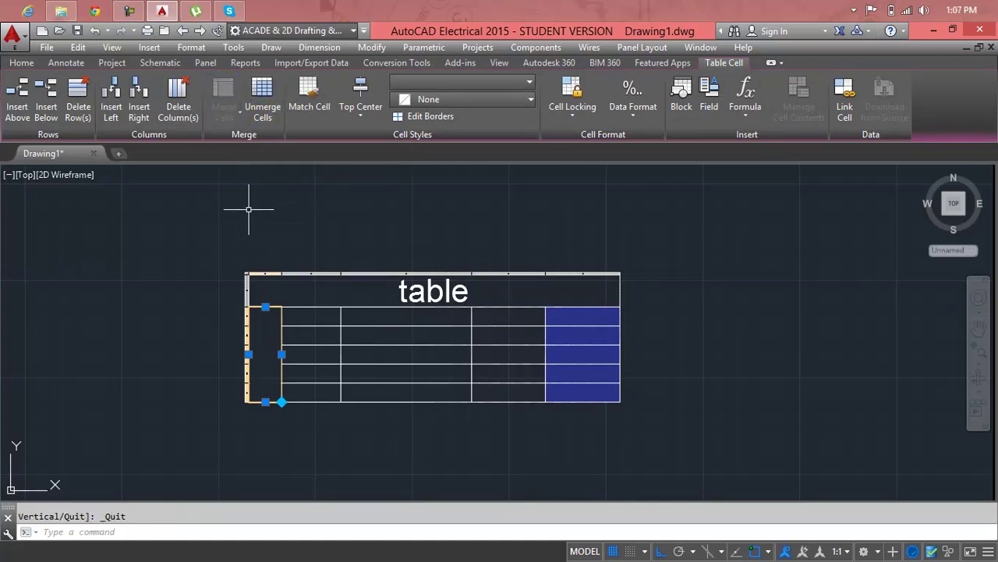
pyautogui.click(283, 291)
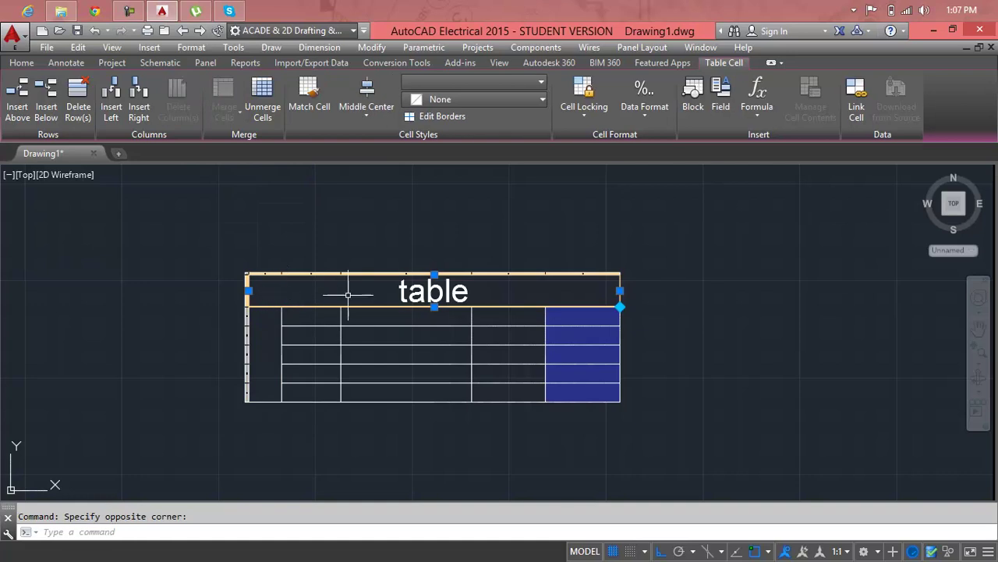
pyautogui.click(423, 355)
pyautogui.click(272, 309)
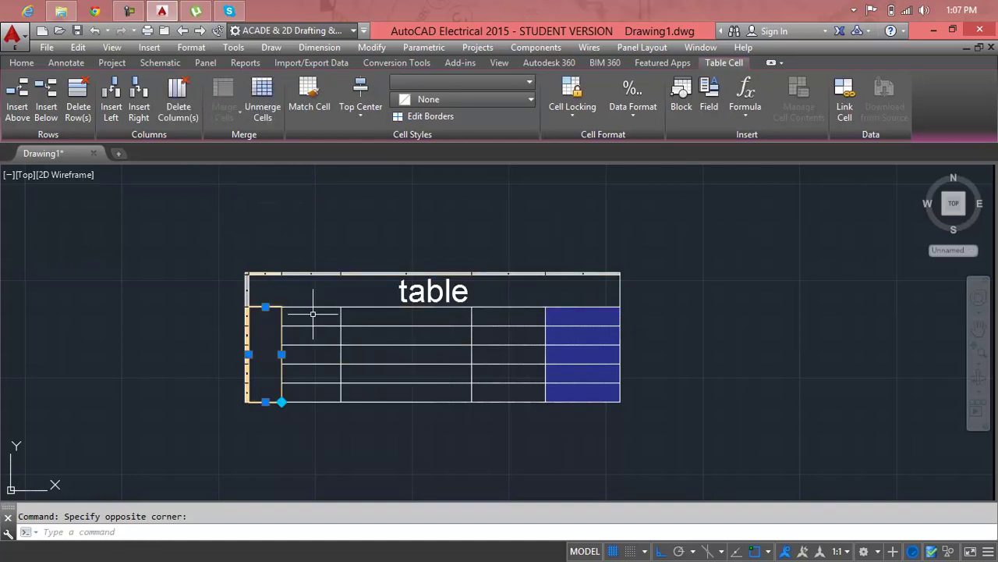
pyautogui.click(286, 291)
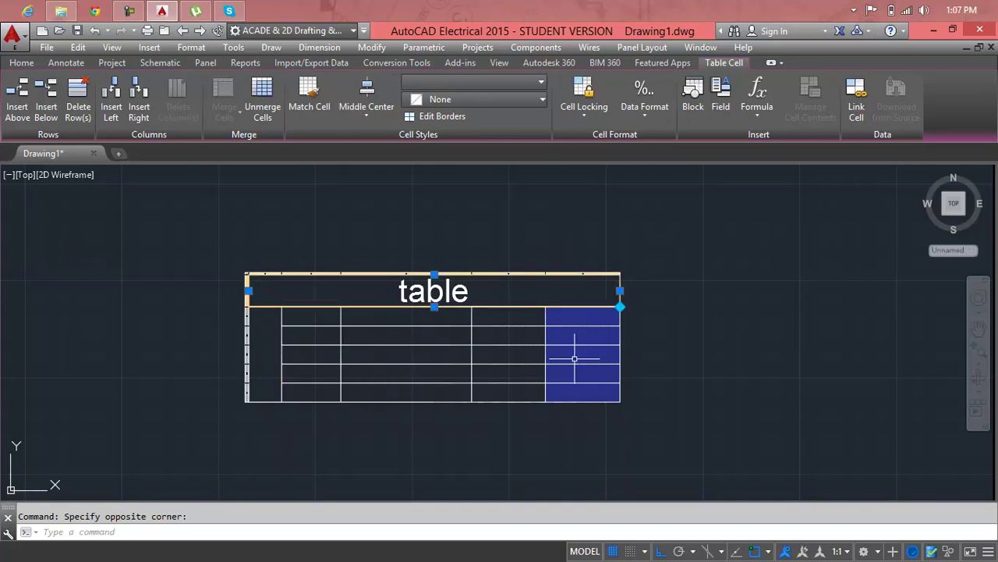
# Delete the entire table from the drawing.
pyautogui.click(678, 295)
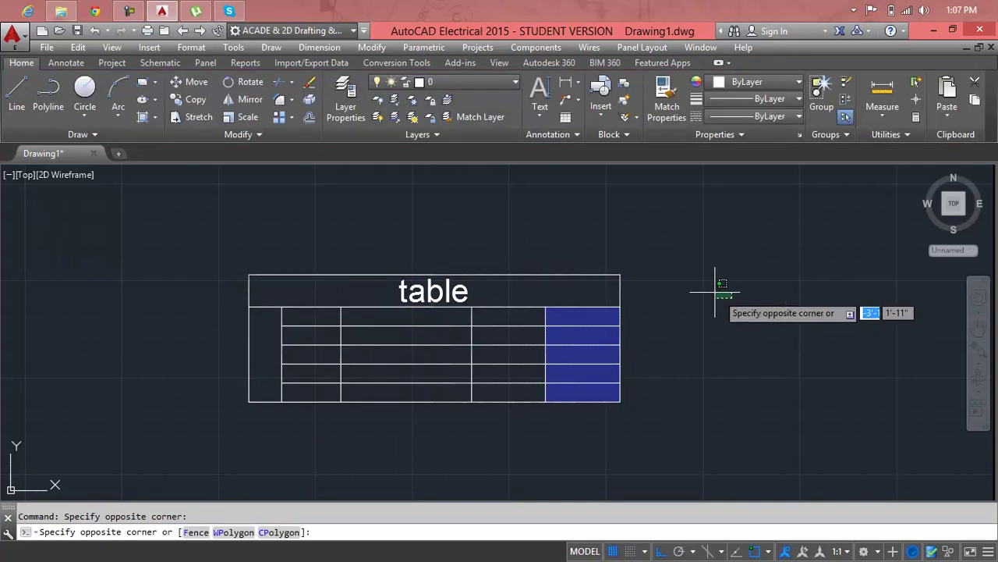
pyautogui.click(470, 371)
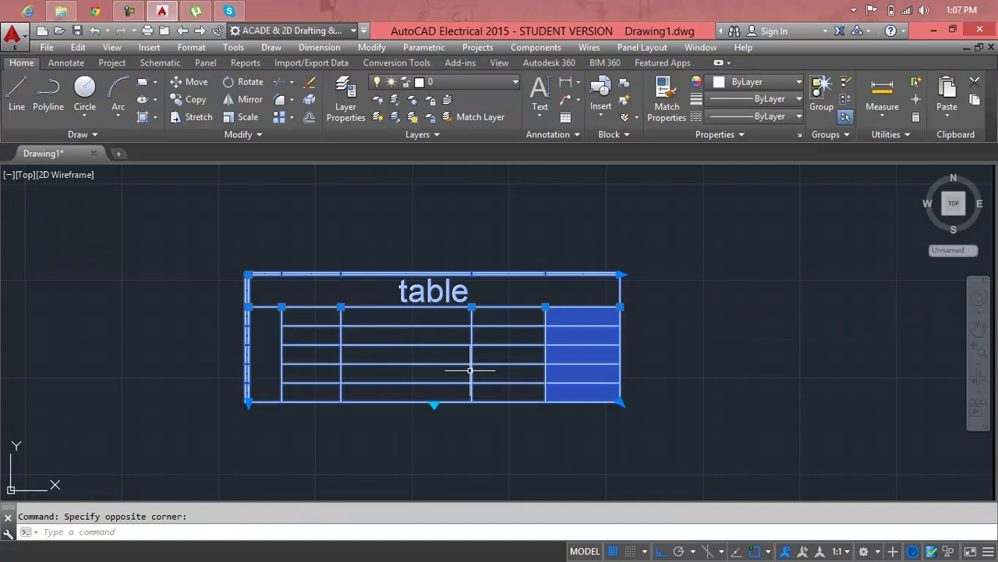
pyautogui.press('Delete')
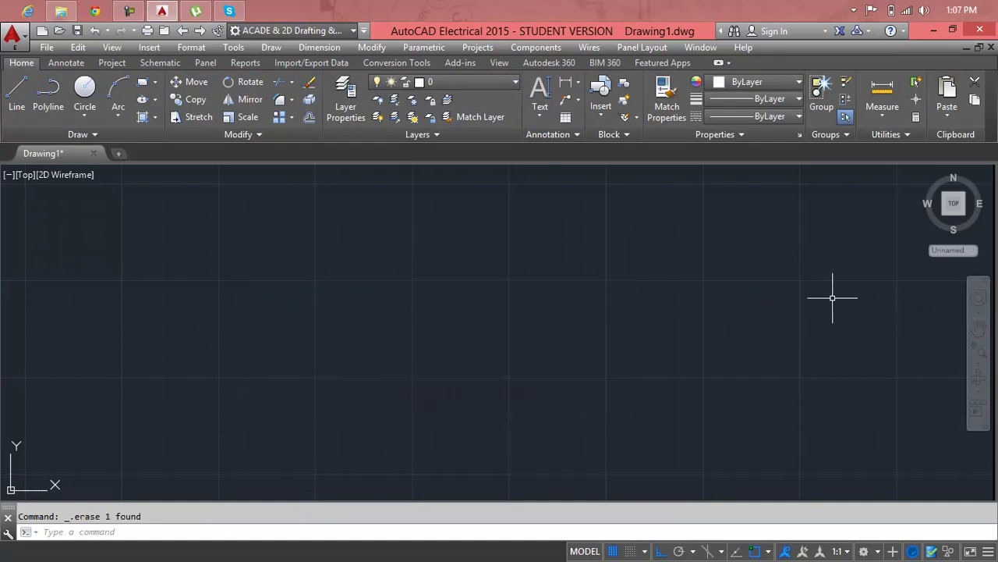